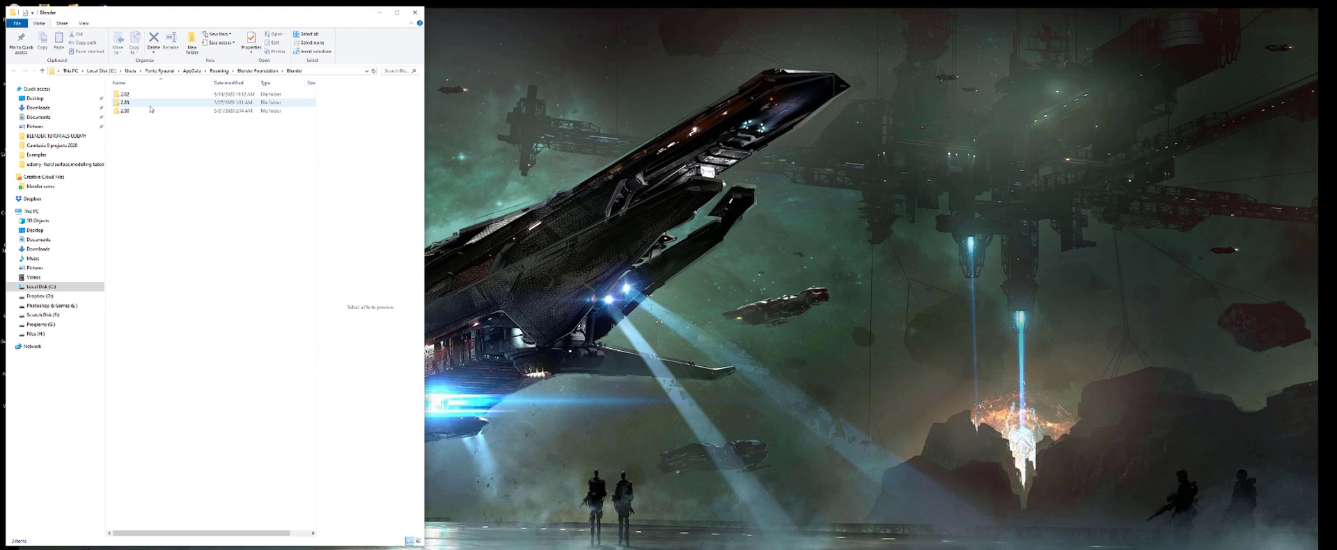
- Look through the 2.83 settings folder's config and scripts\addons subfolders
double_click(151, 104)
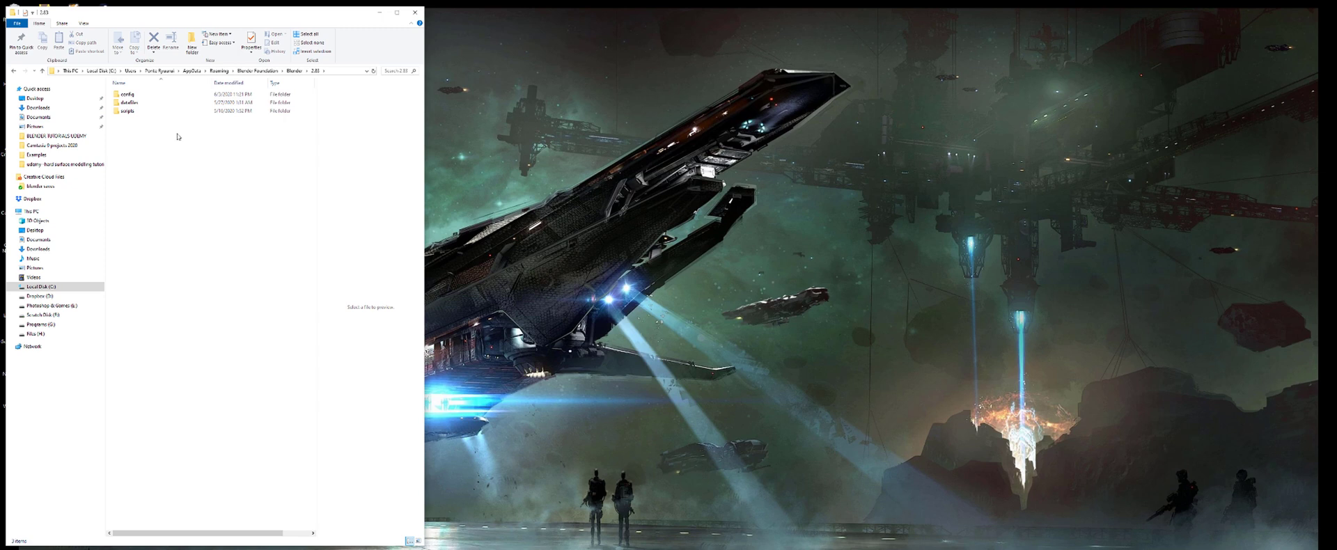
double_click(127, 94)
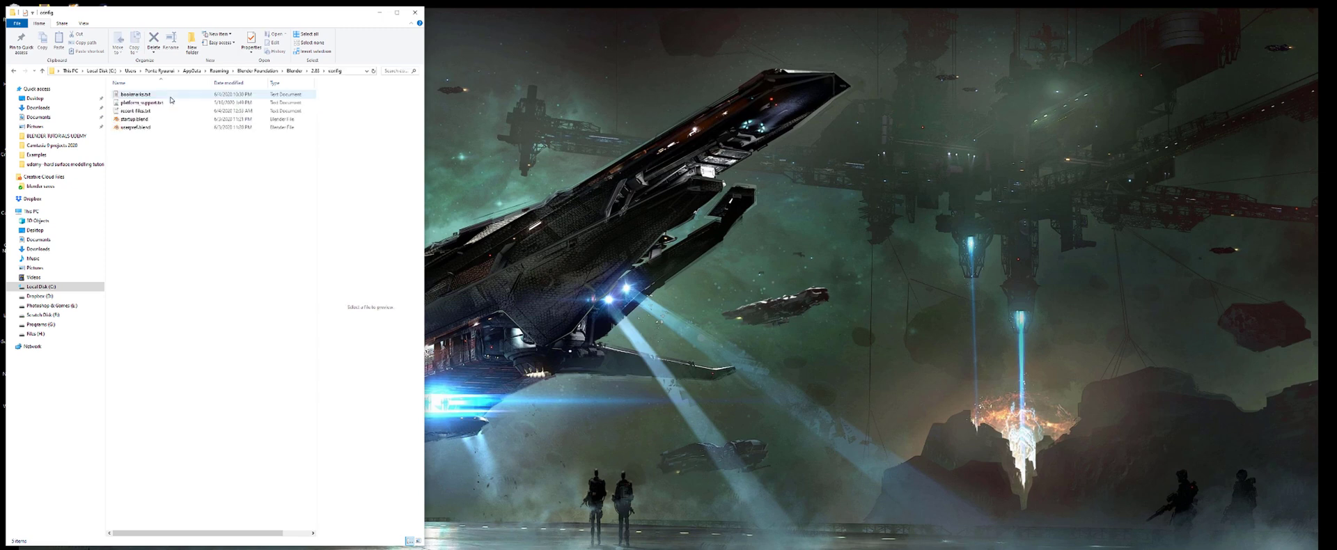
click(14, 71)
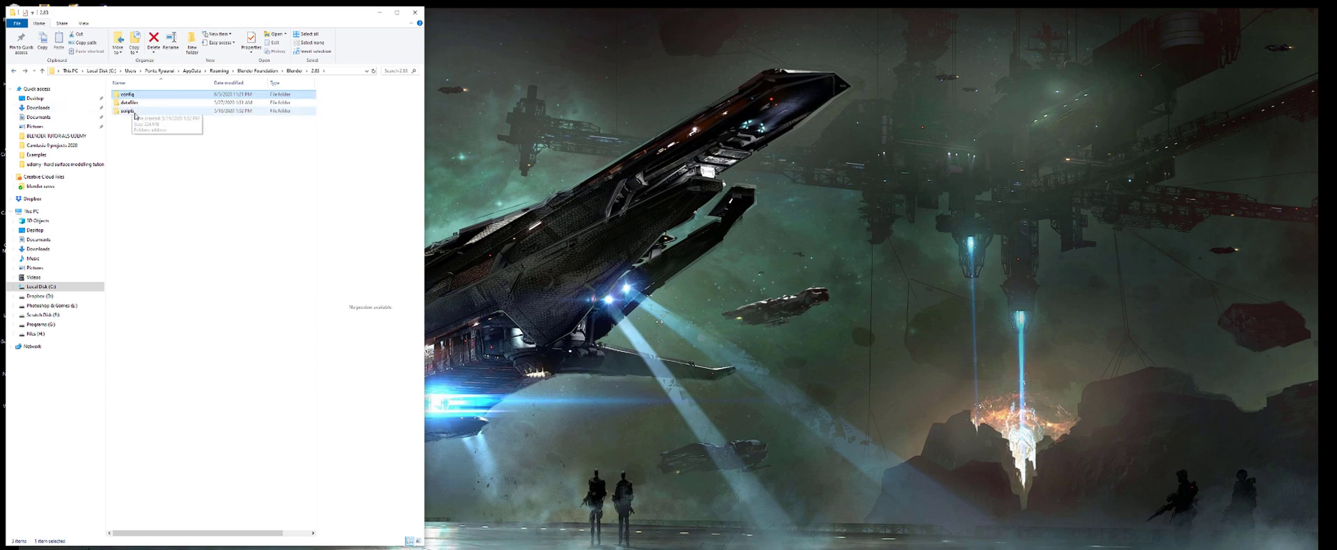
double_click(133, 111)
double_click(135, 98)
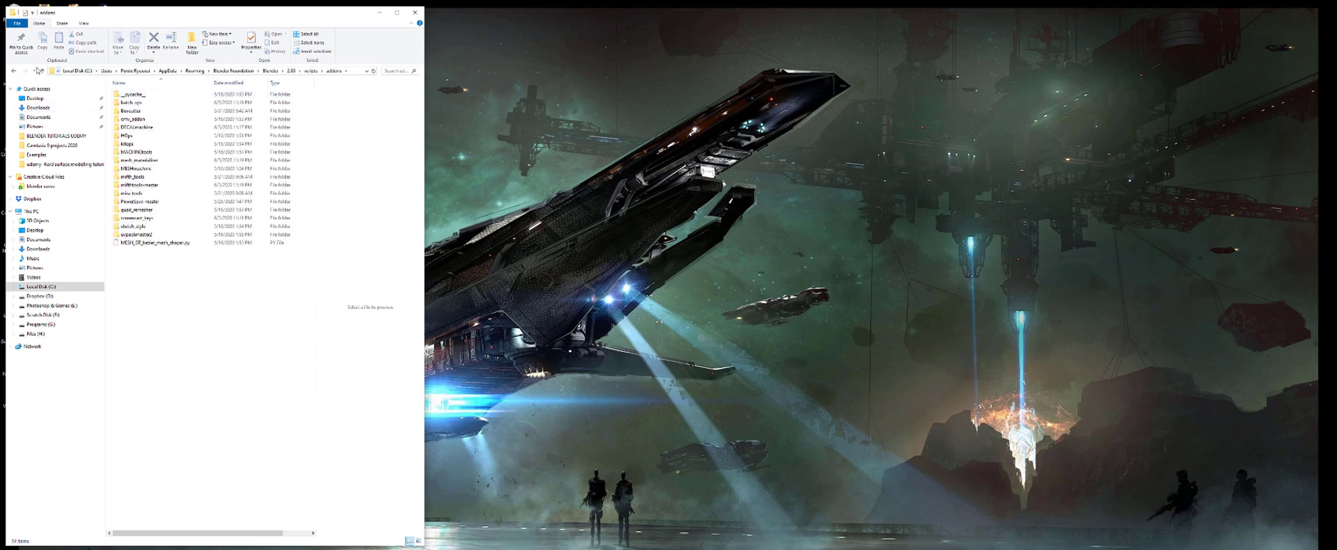
- Back in the Blender folder, delete the 2.83 folder and narrow the Explorer window
click(14, 71)
click(14, 71)
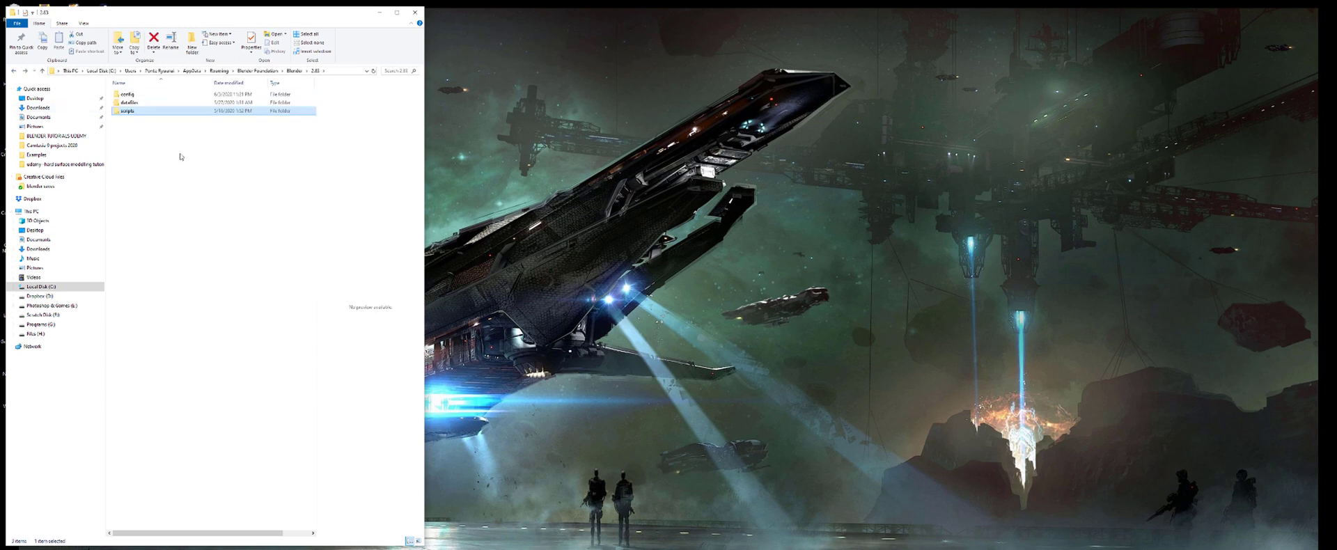
click(14, 71)
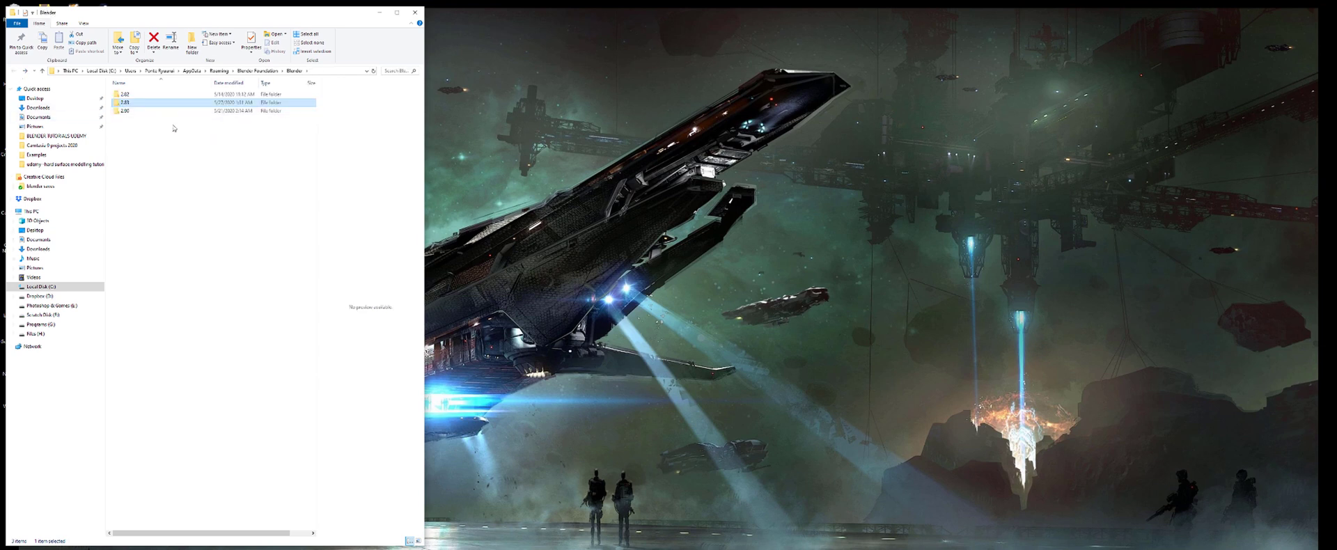
key(Delete)
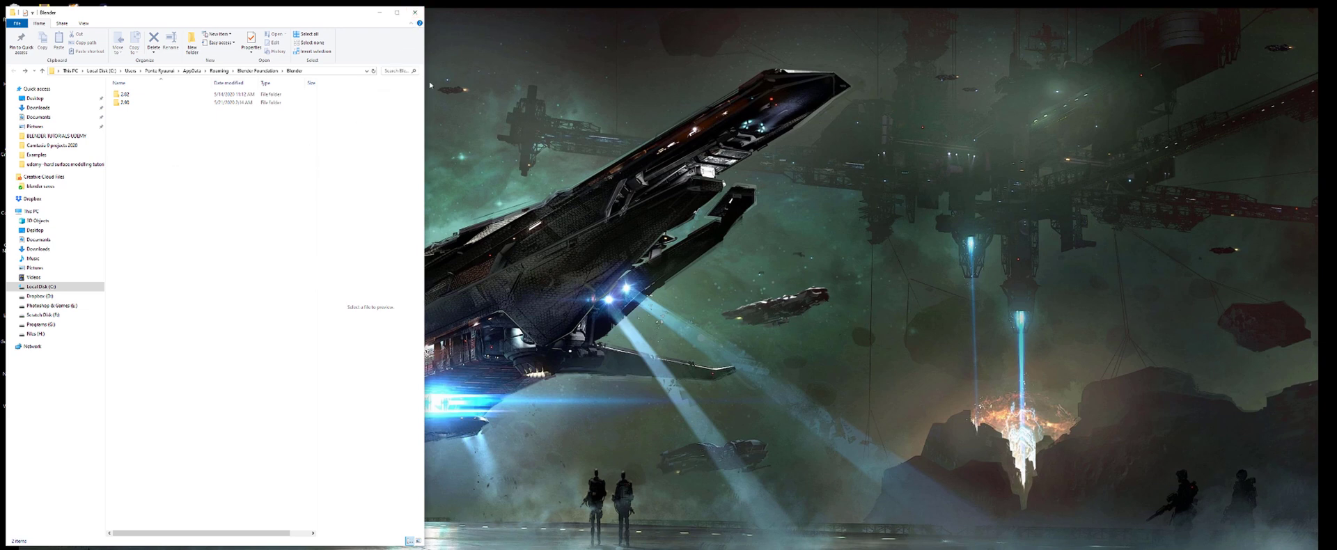
drag(424, 92, 253, 91)
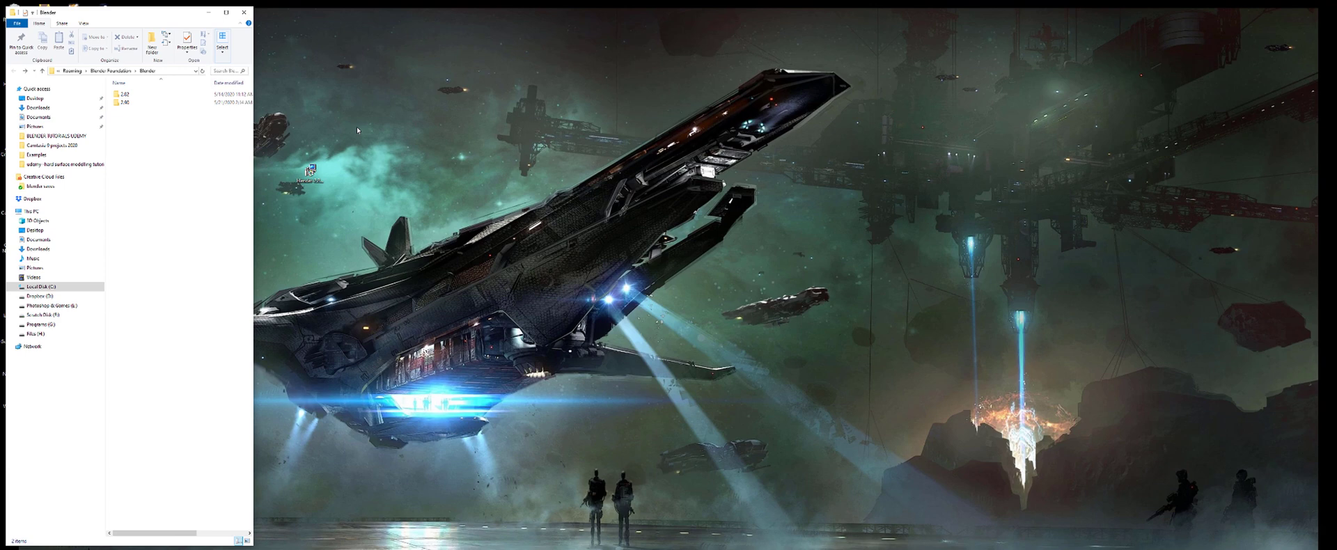
- Run the Blender 2.83 installer from the desktop and advance past the Setup welcome page
click(310, 171)
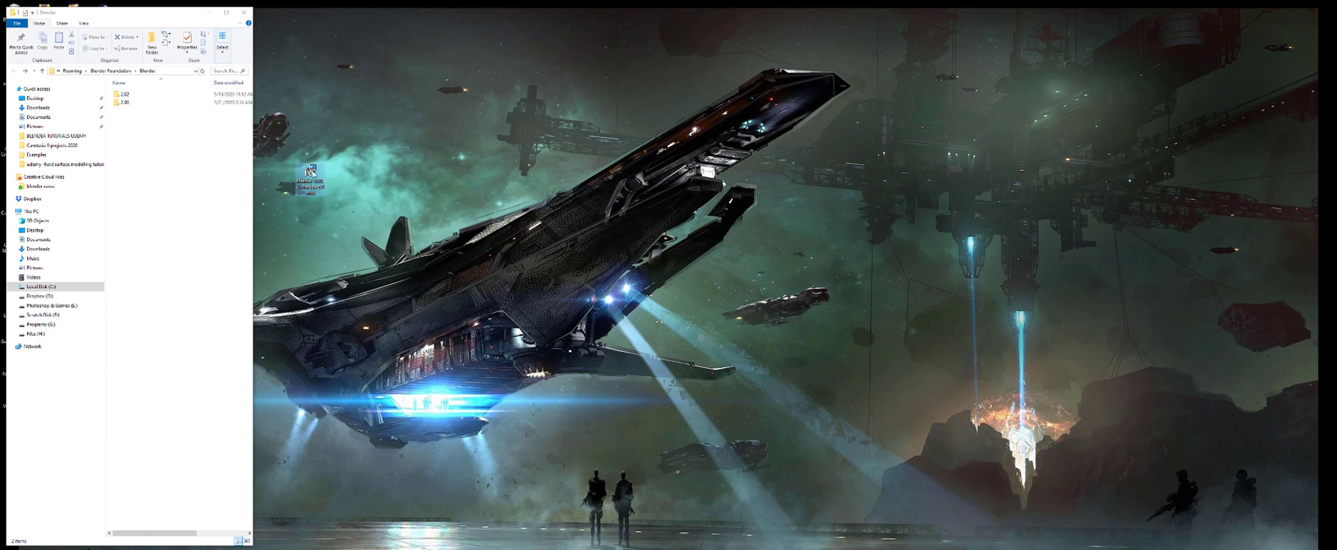
double_click(310, 171)
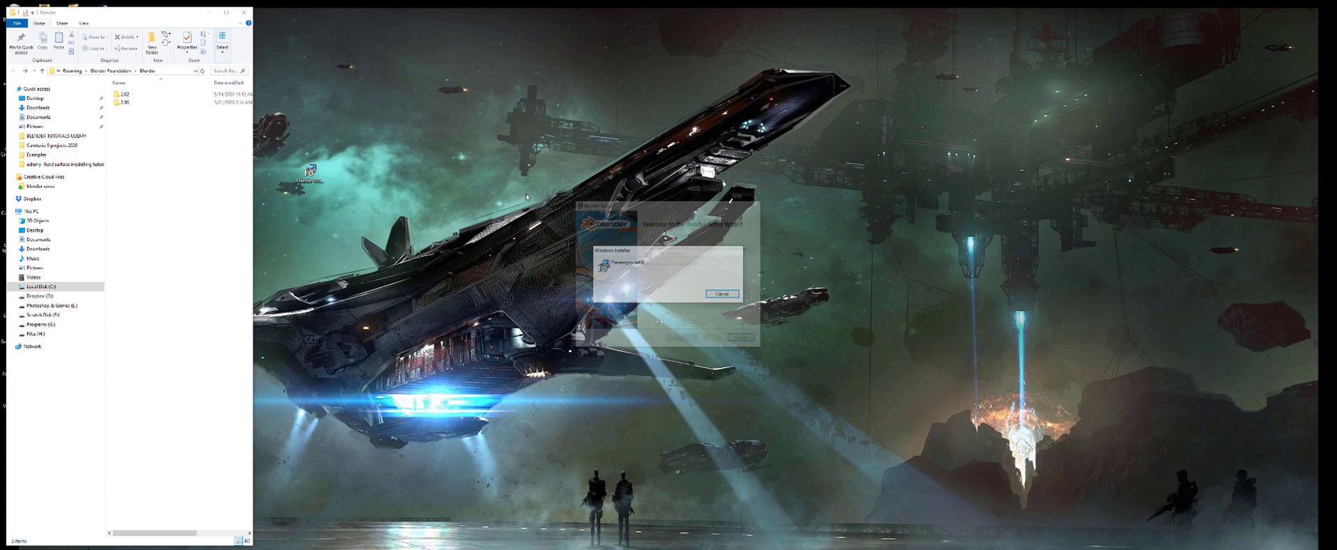
click(708, 340)
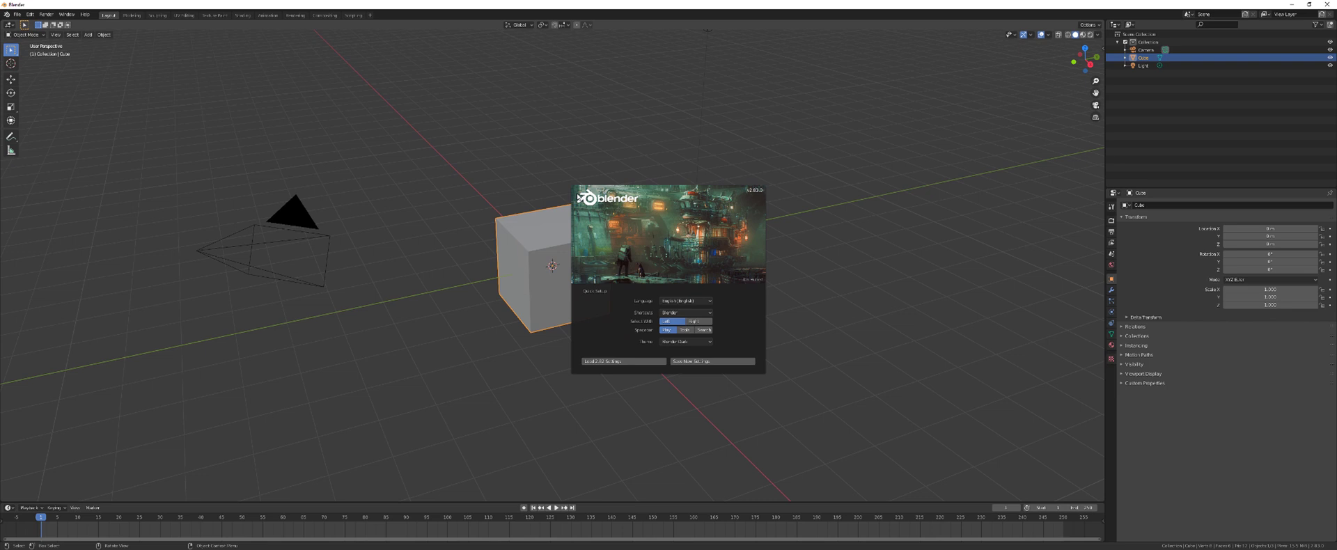
- Dismiss the splash, delete the default cube, camera and light, and orbit the empty view
click(423, 151)
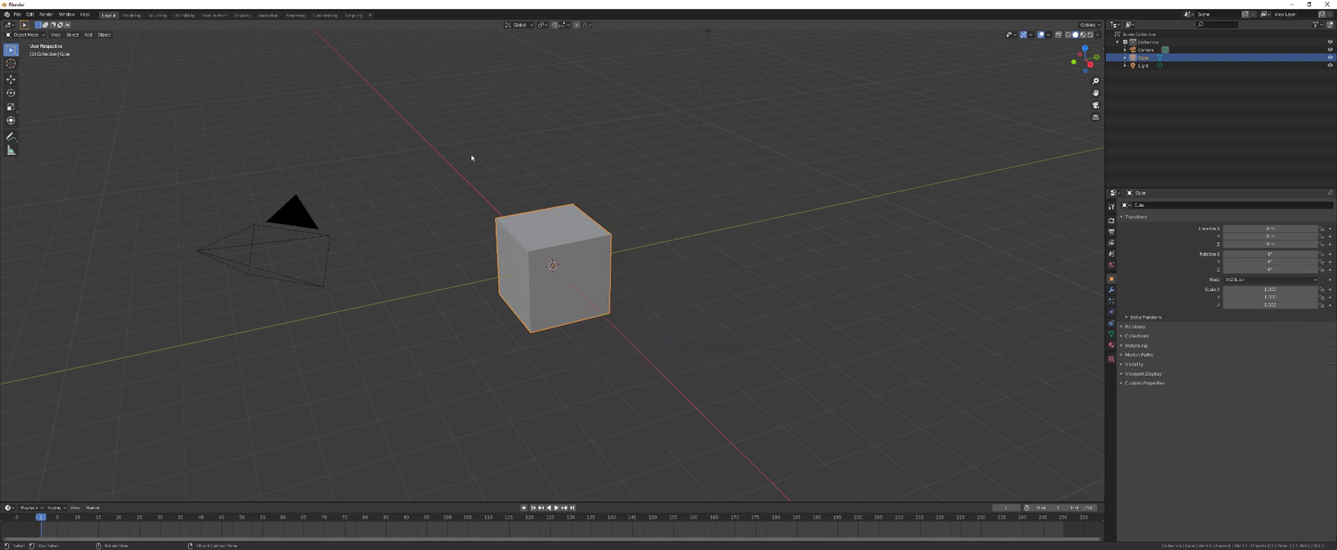
scroll(495, 160, down, 3)
key(a)
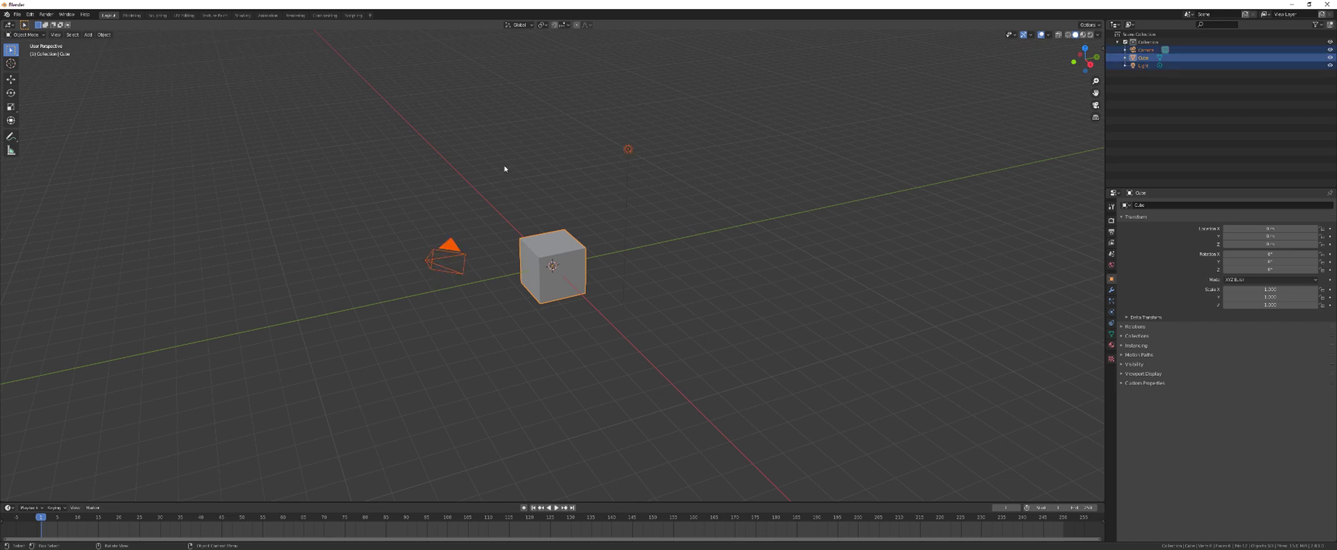
key(x)
click(503, 169)
middle_drag(501, 173, 978, 411)
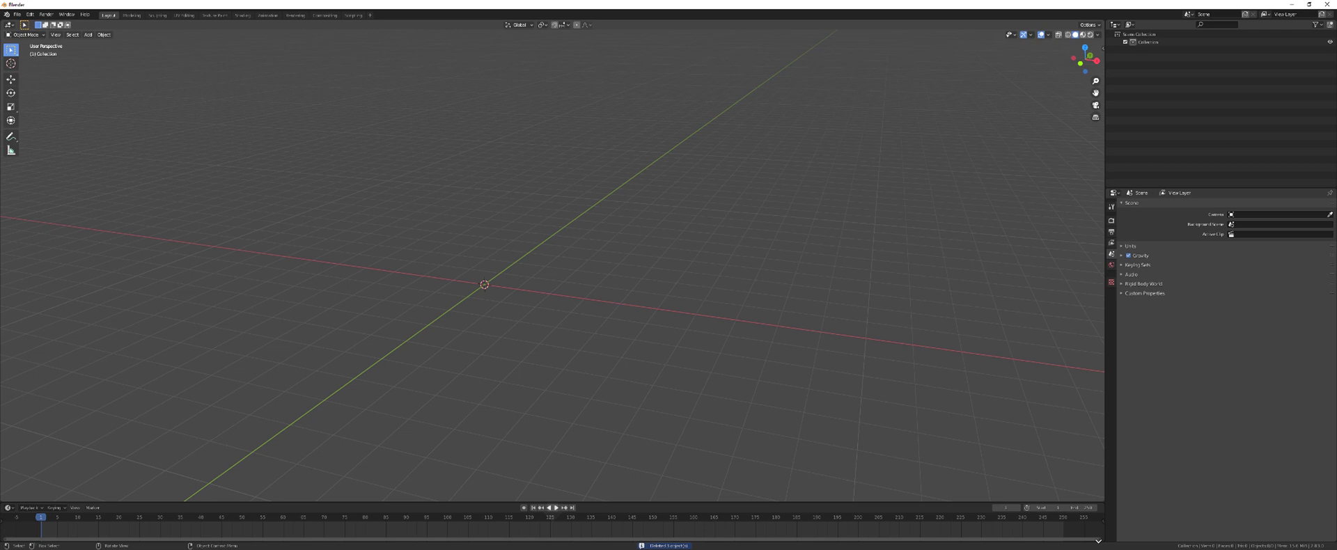
middle_drag(1094, 495, 219, 156)
- Set the Preferences interface Resolution Scale to 1.3, then show the Themes section
click(30, 14)
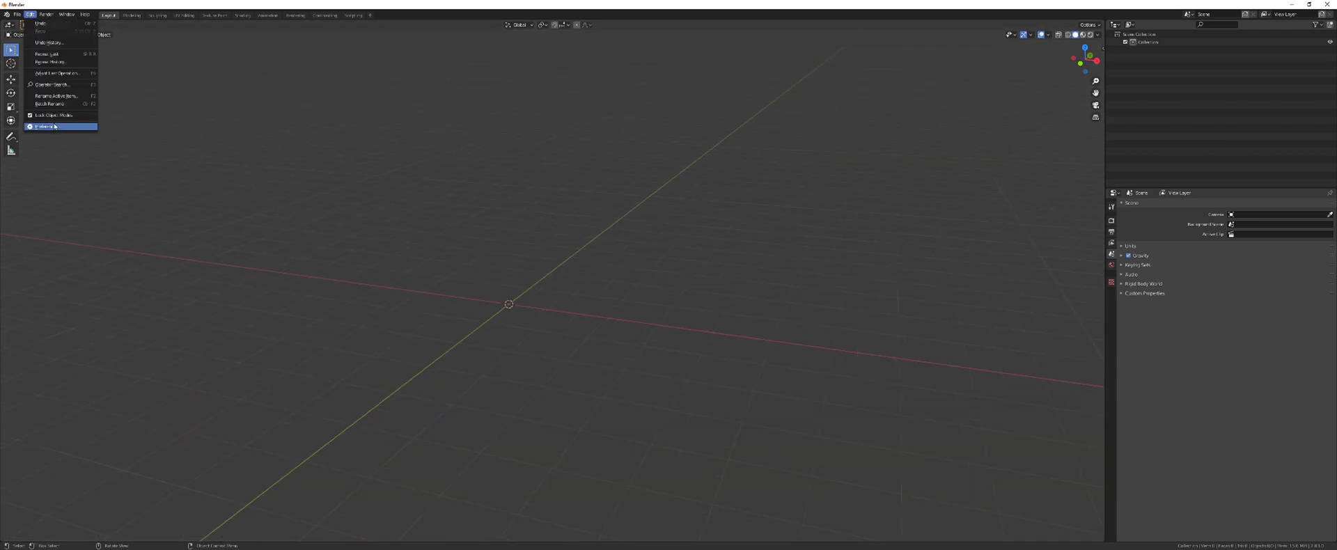
click(45, 126)
drag(109, 33, 496, 158)
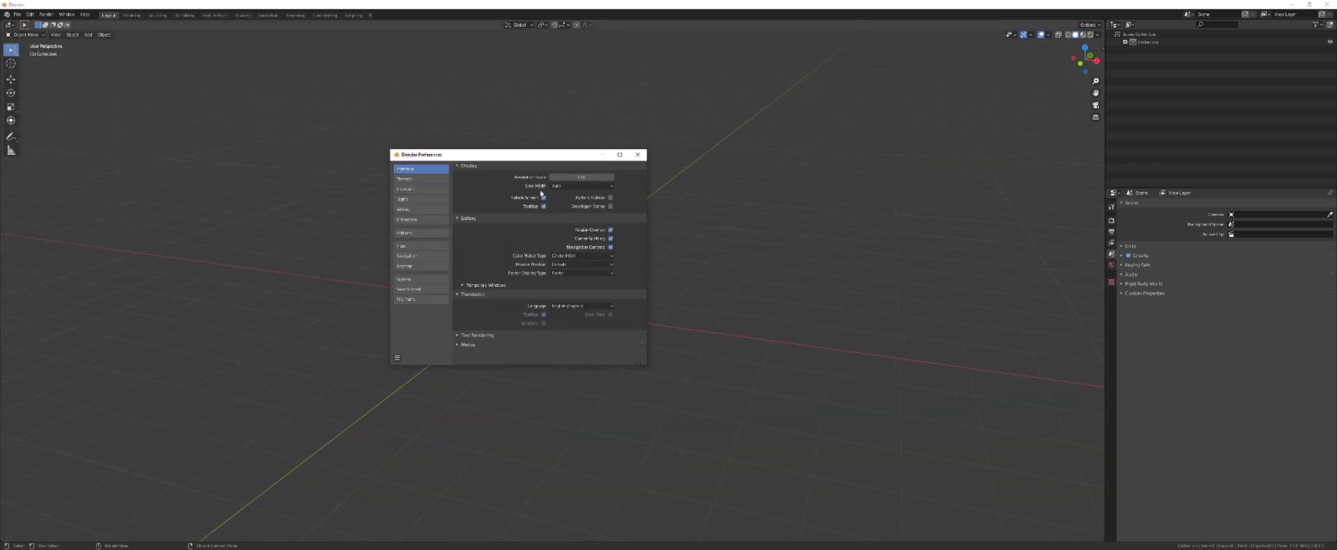
click(555, 177)
text(1.3)
key(Return)
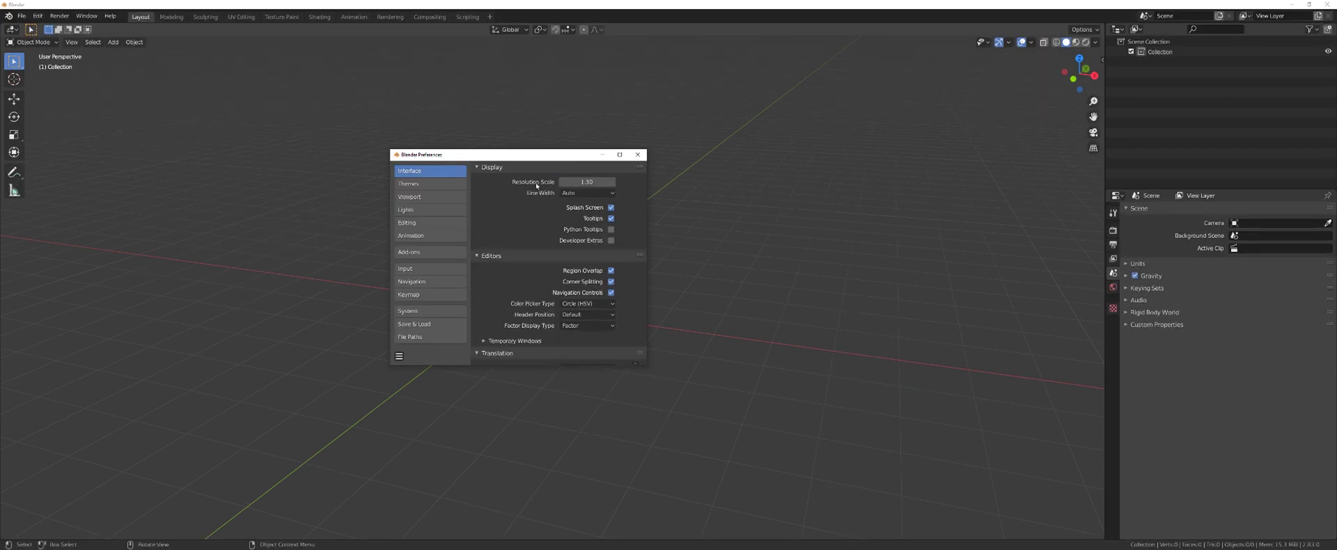
click(450, 184)
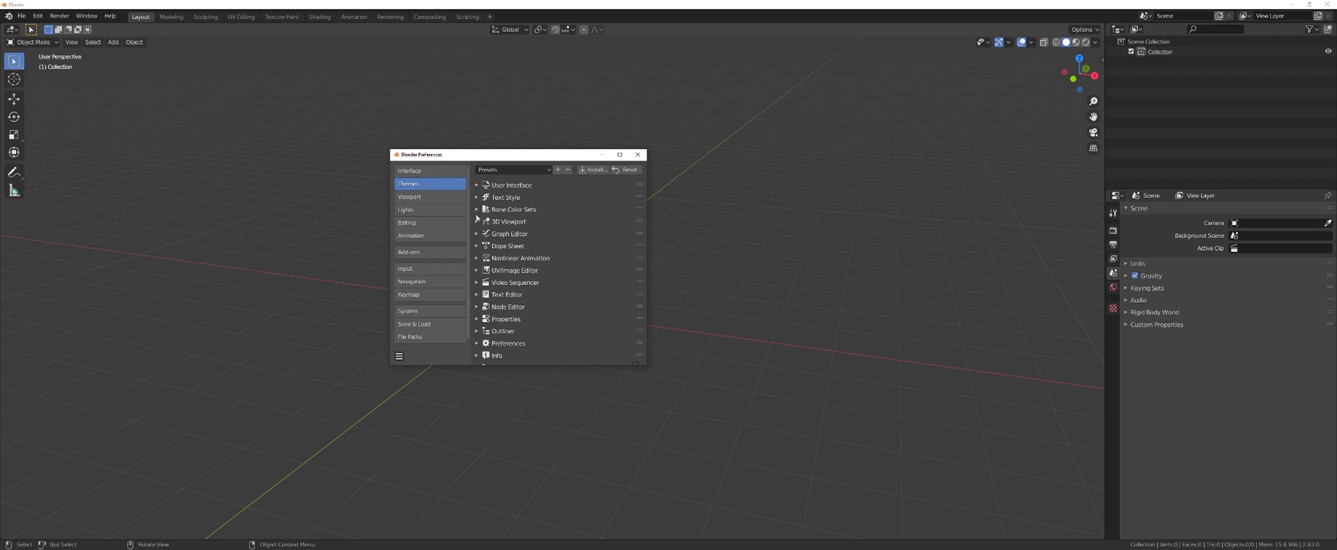
- In the 3D Viewport theme, make the Object Selected and Active Object colours white
click(509, 221)
drag(487, 154, 358, 71)
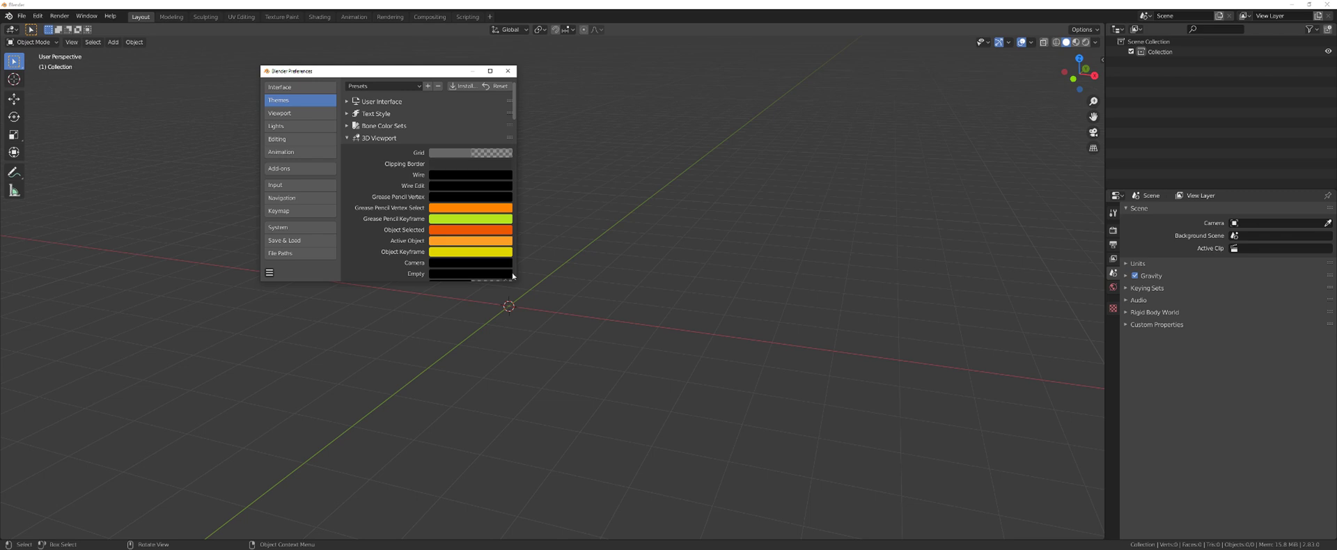
drag(519, 279, 758, 399)
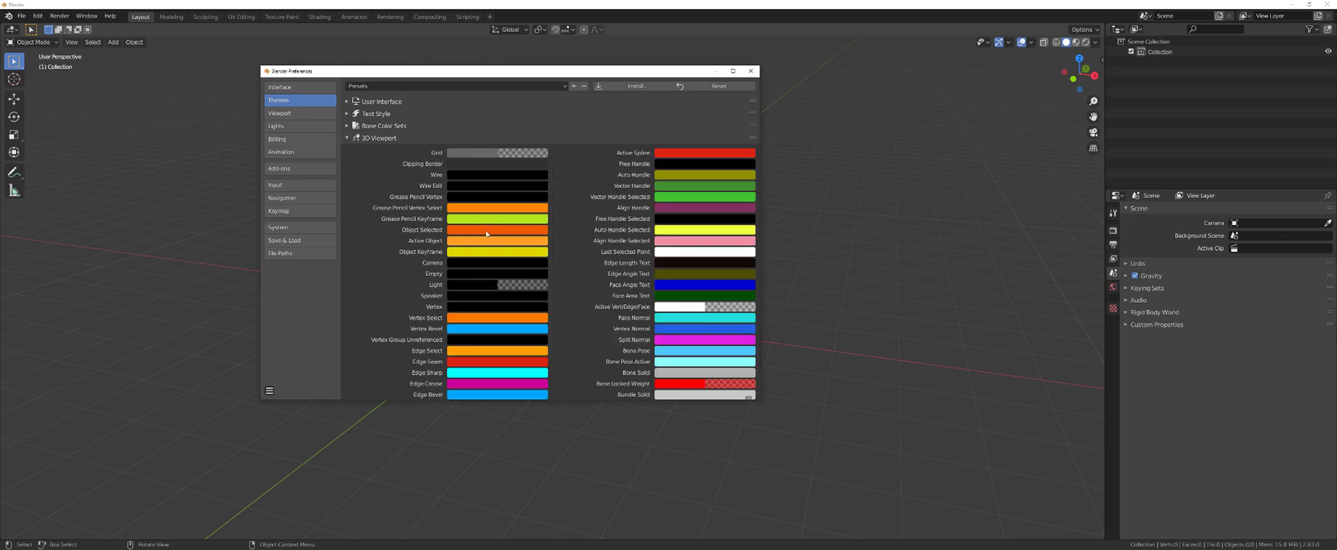
click(503, 207)
drag(506, 207, 452, 207)
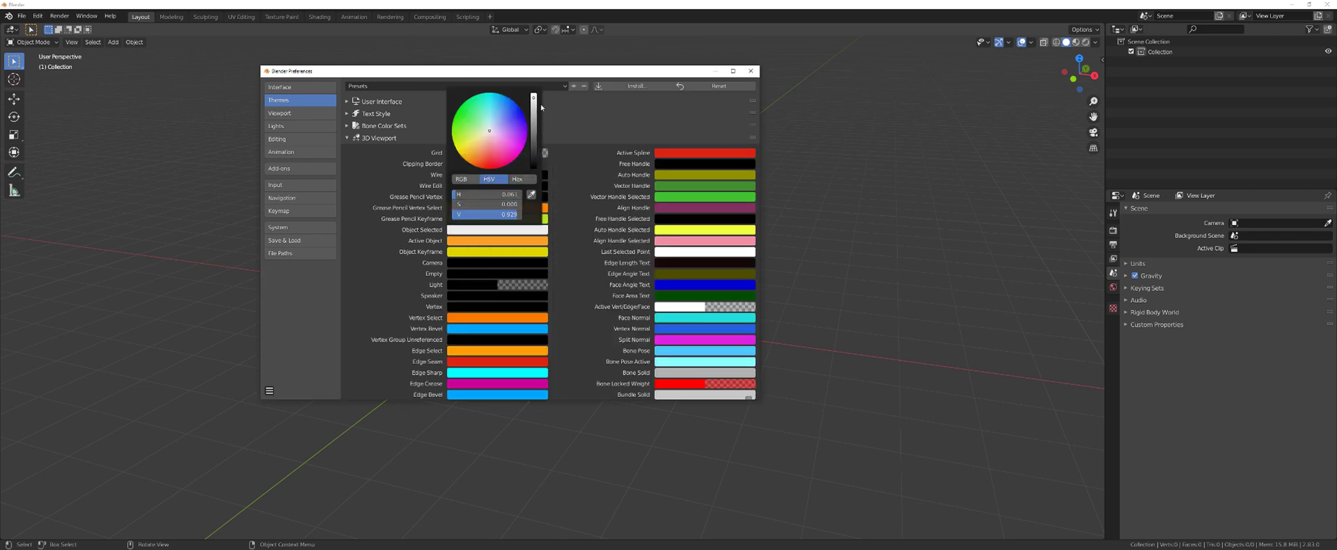
click(454, 241)
drag(487, 215, 454, 215)
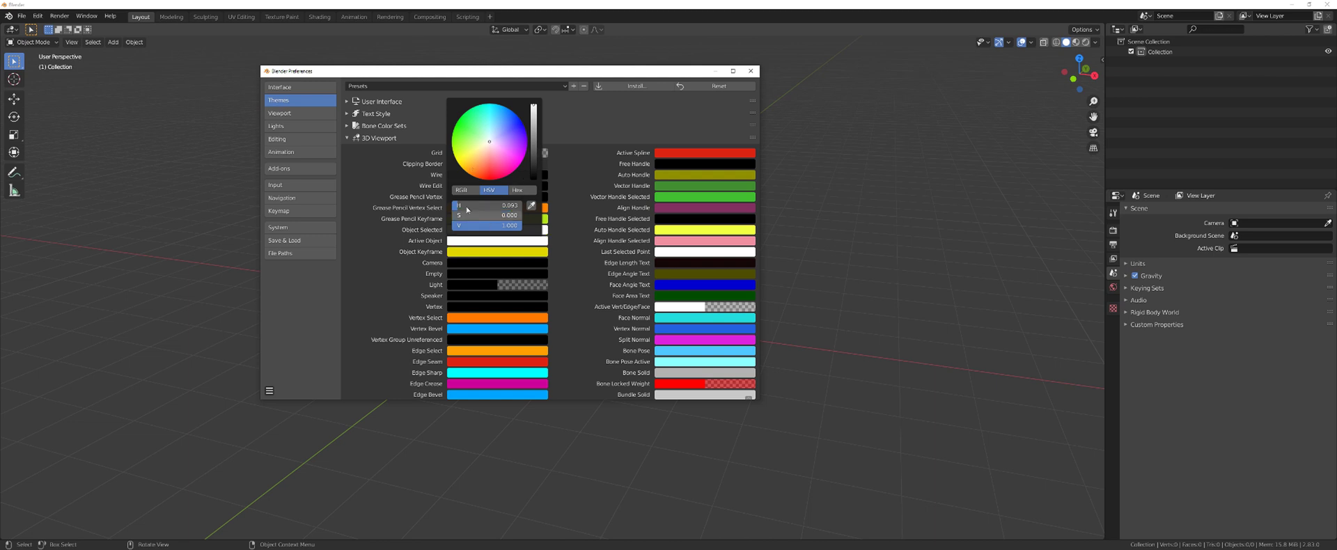
- Set the Vertex Select and Edge Select colours to white
click(464, 322)
click(489, 218)
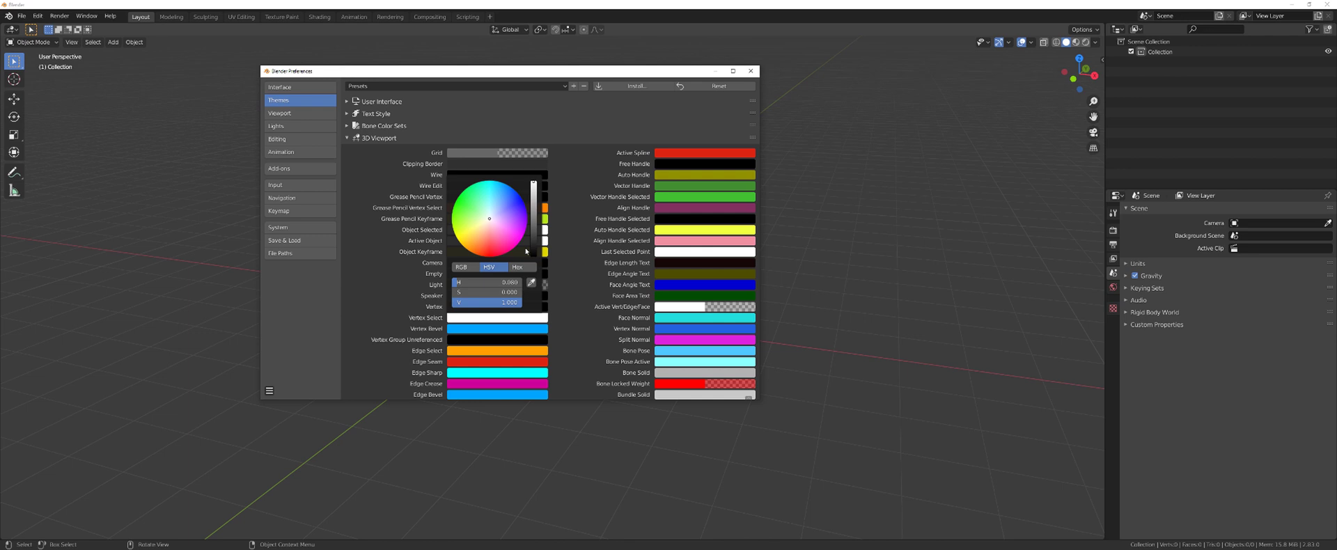
click(491, 351)
click(486, 260)
scroll(418, 313, down, 5)
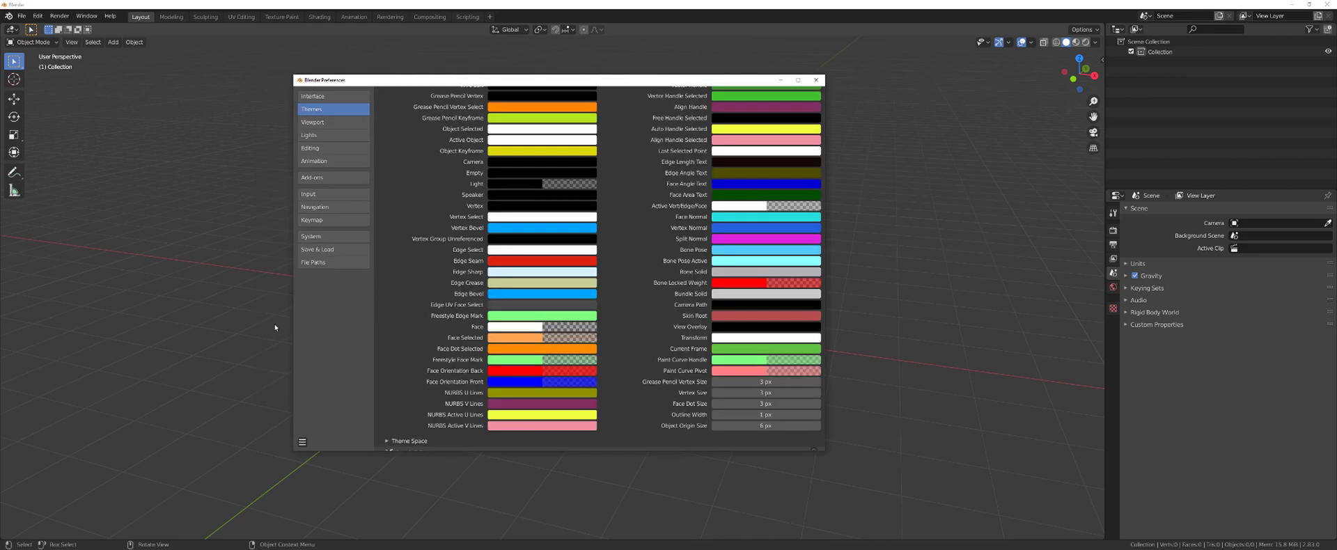
click(535, 264)
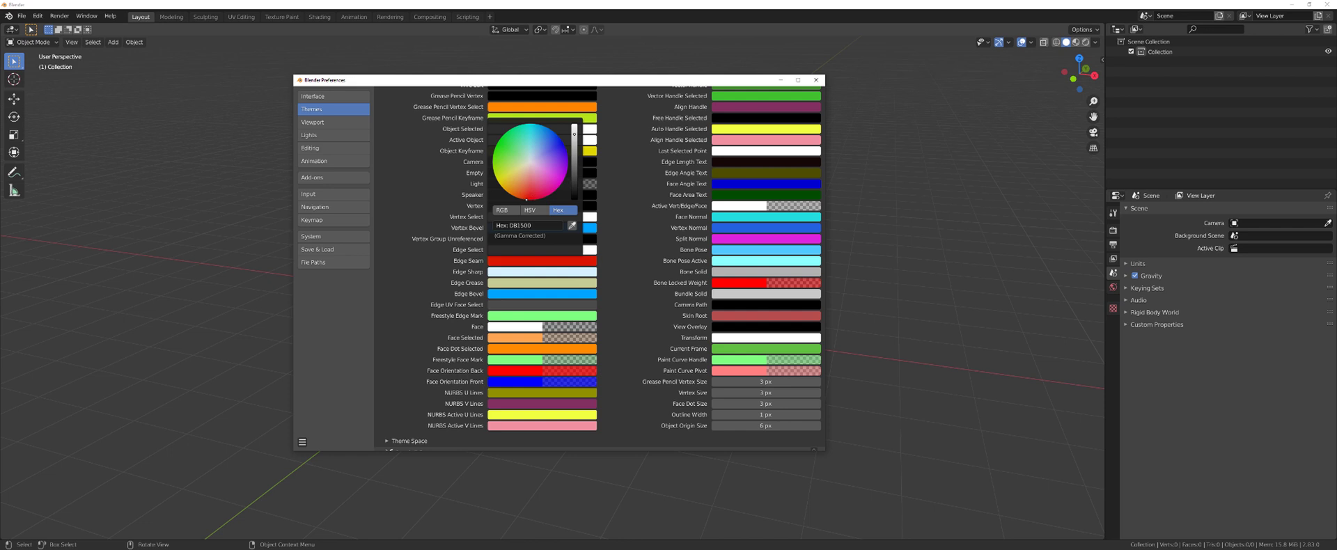
click(507, 250)
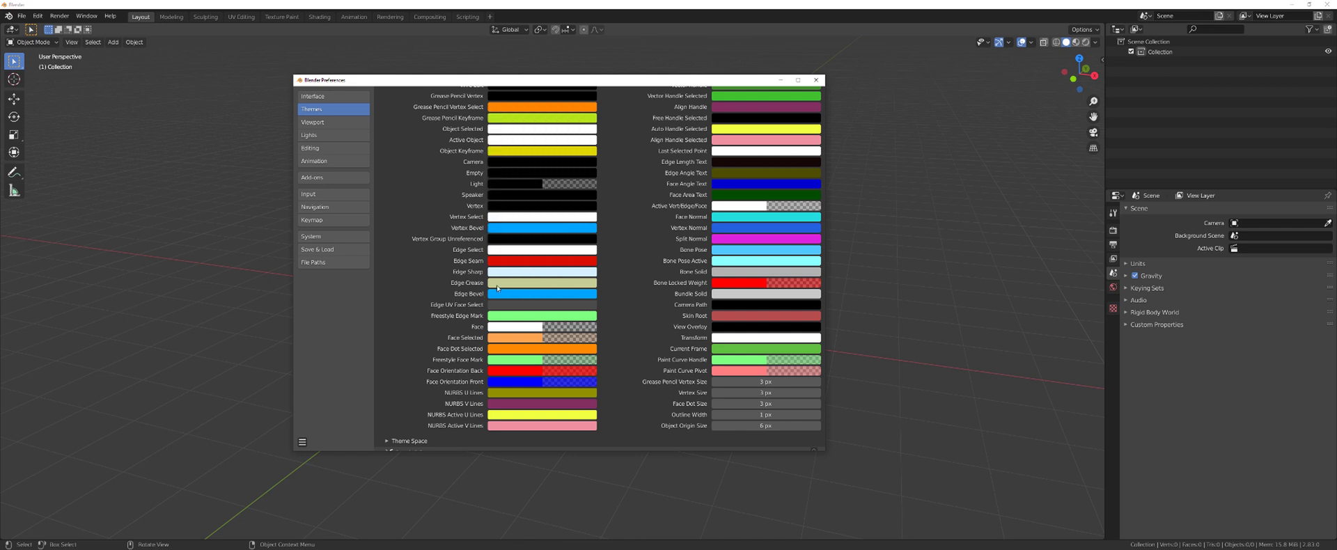
- Set Edge Sharp to white (FFFFFF) and Edge Crease to a fully saturated blue
click(513, 272)
drag(536, 177, 553, 142)
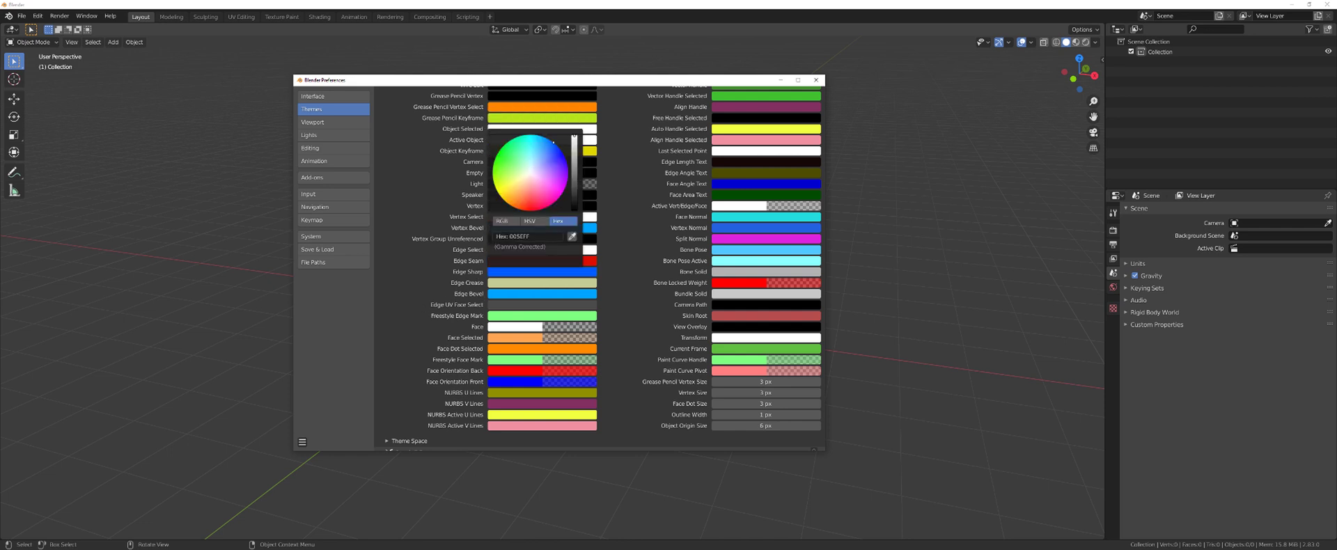
key(ctrl+z)
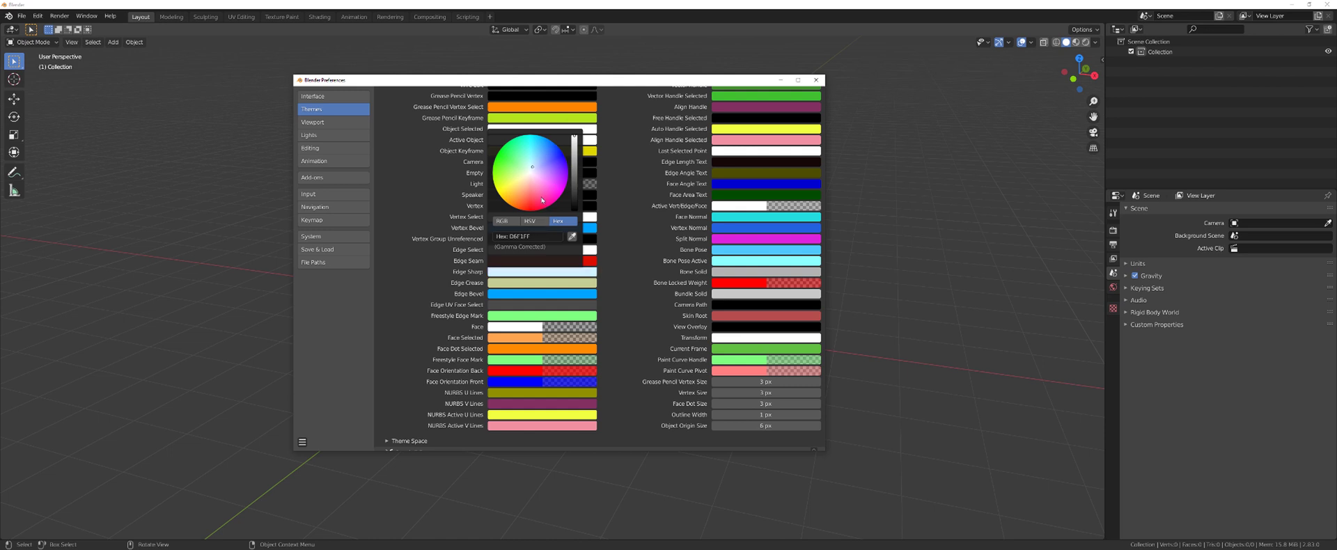
click(529, 236)
text(FFFFFF)
key(Return)
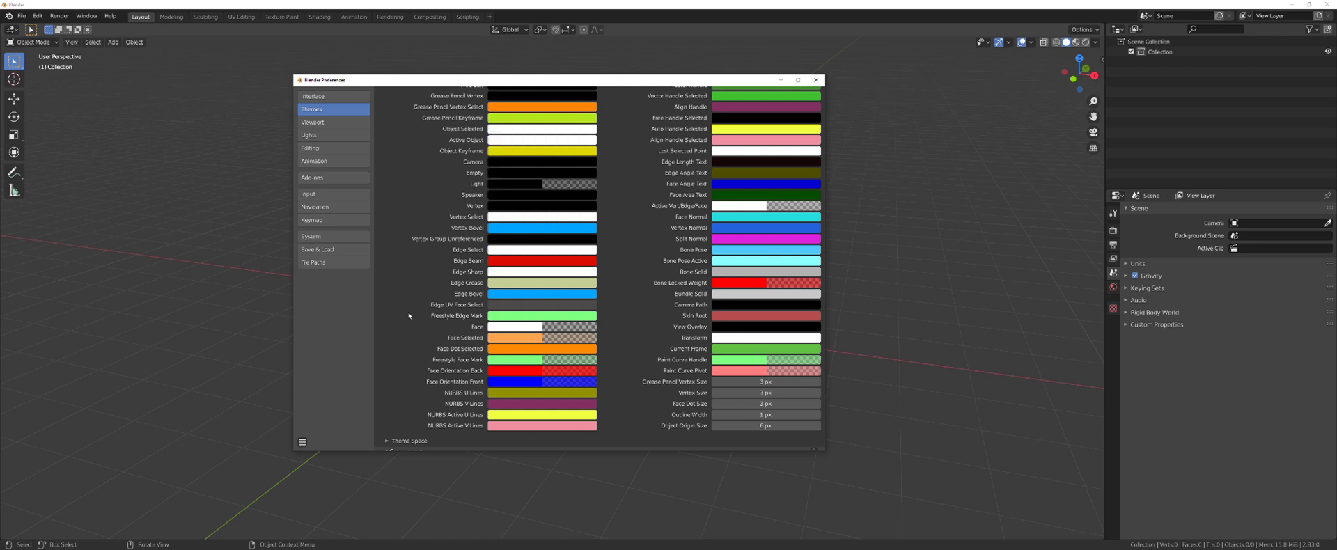
click(526, 282)
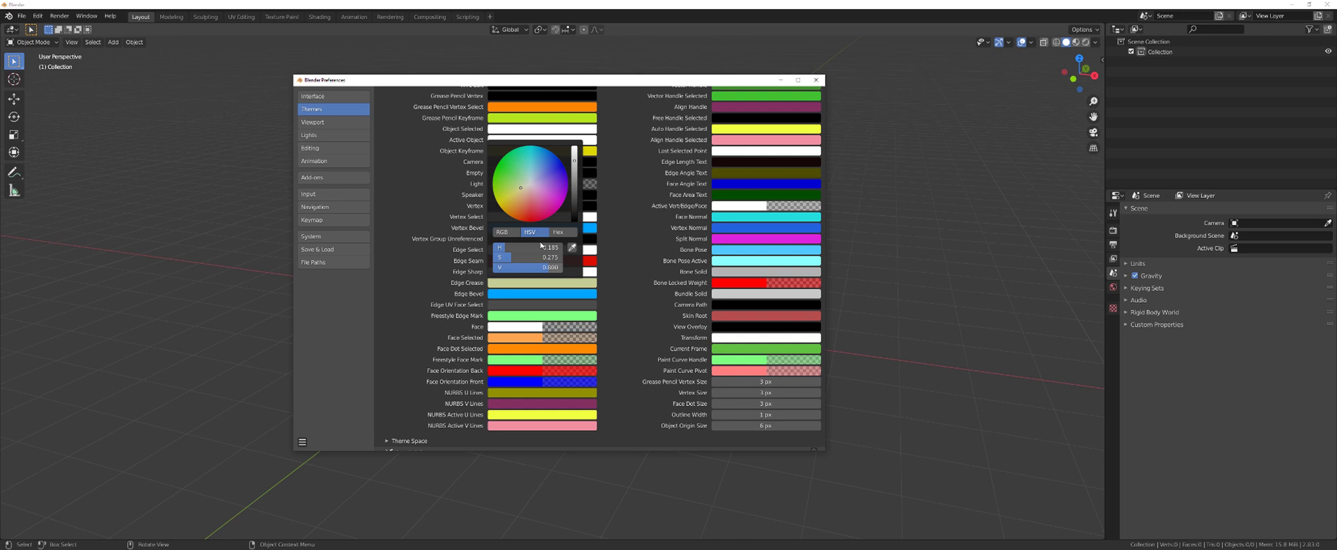
click(554, 163)
drag(553, 163, 556, 155)
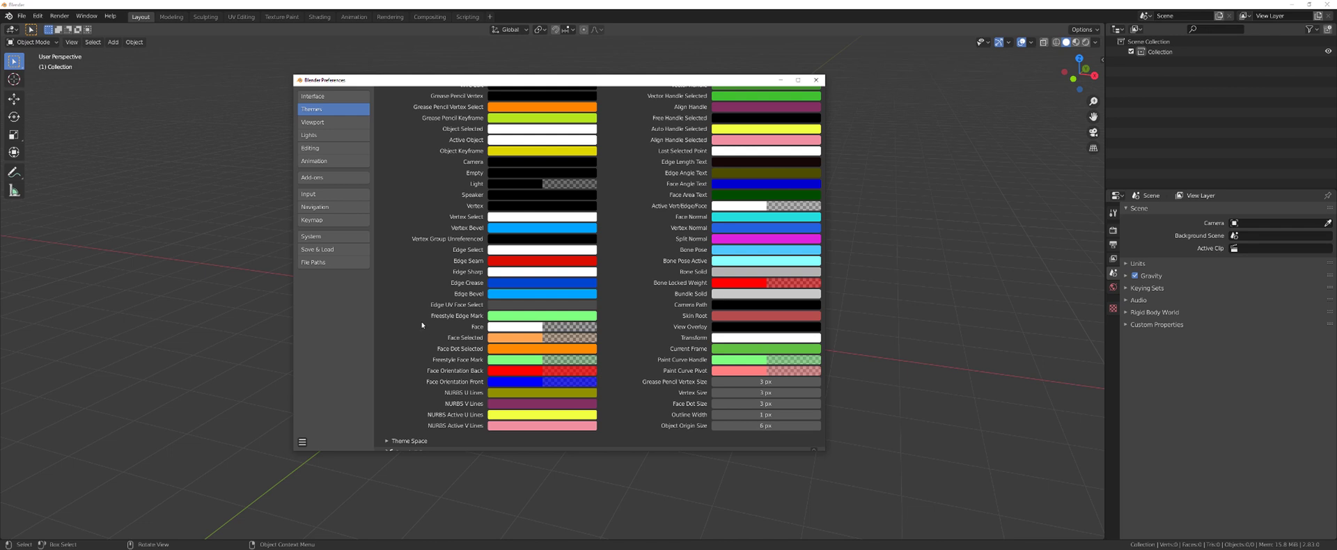
- Drop the Face Orientation Front colour's alpha to 0 and close Preferences
scroll(506, 337, down, 3)
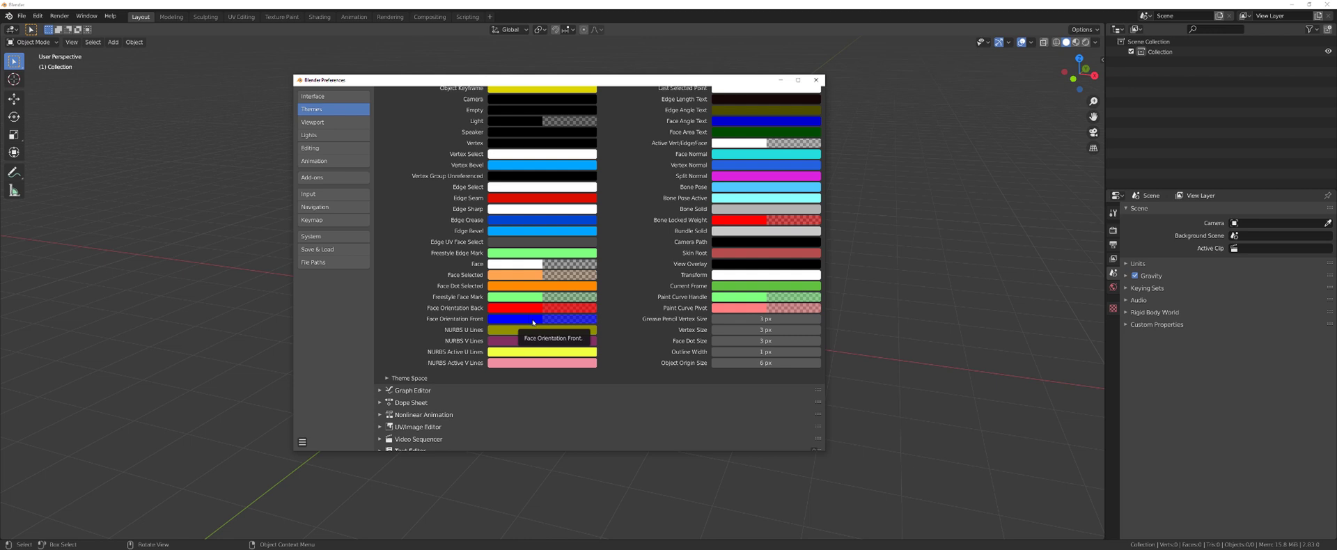
click(533, 322)
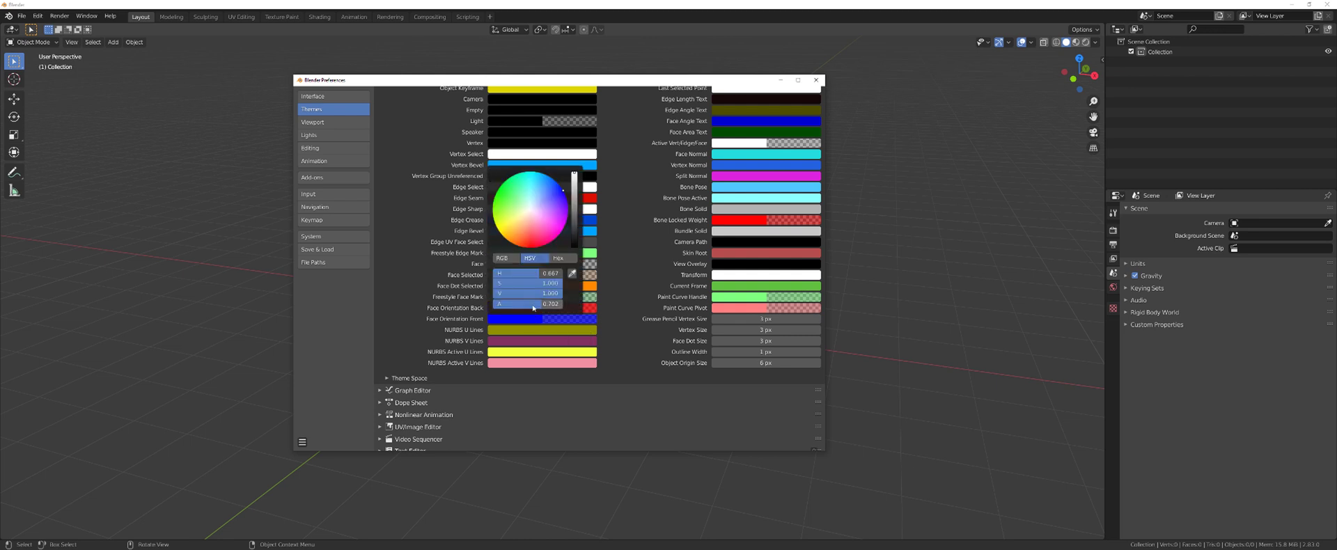
drag(549, 303, 495, 303)
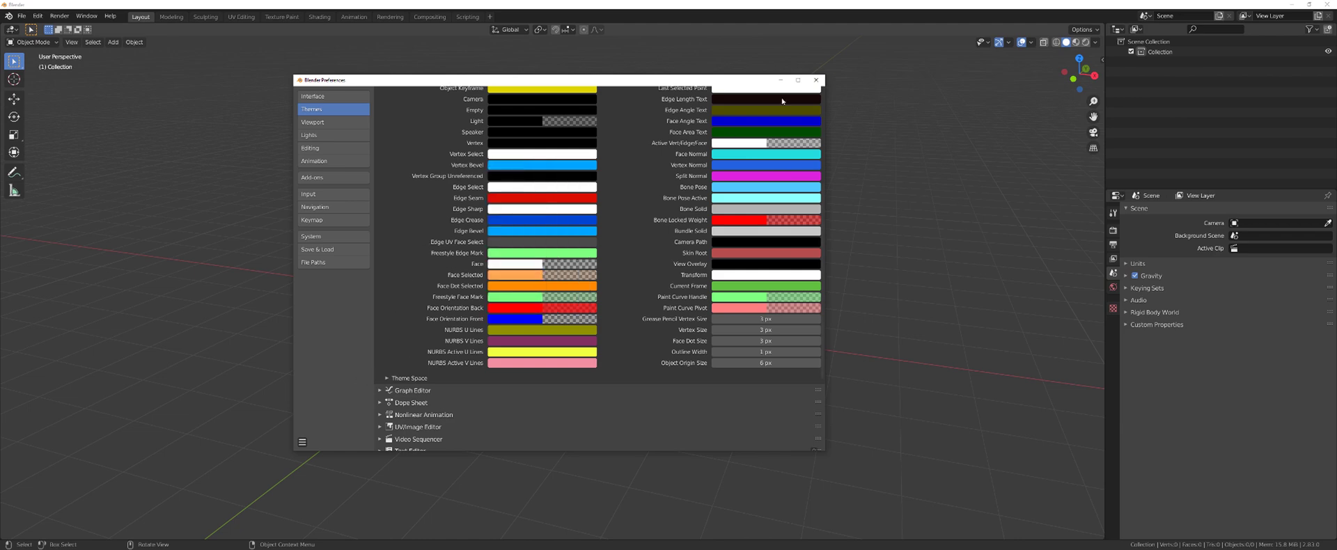
click(816, 80)
- Add a cube at the origin and check its mesh in Edit Mode
key(shift+a)
mouse_move(591, 219)
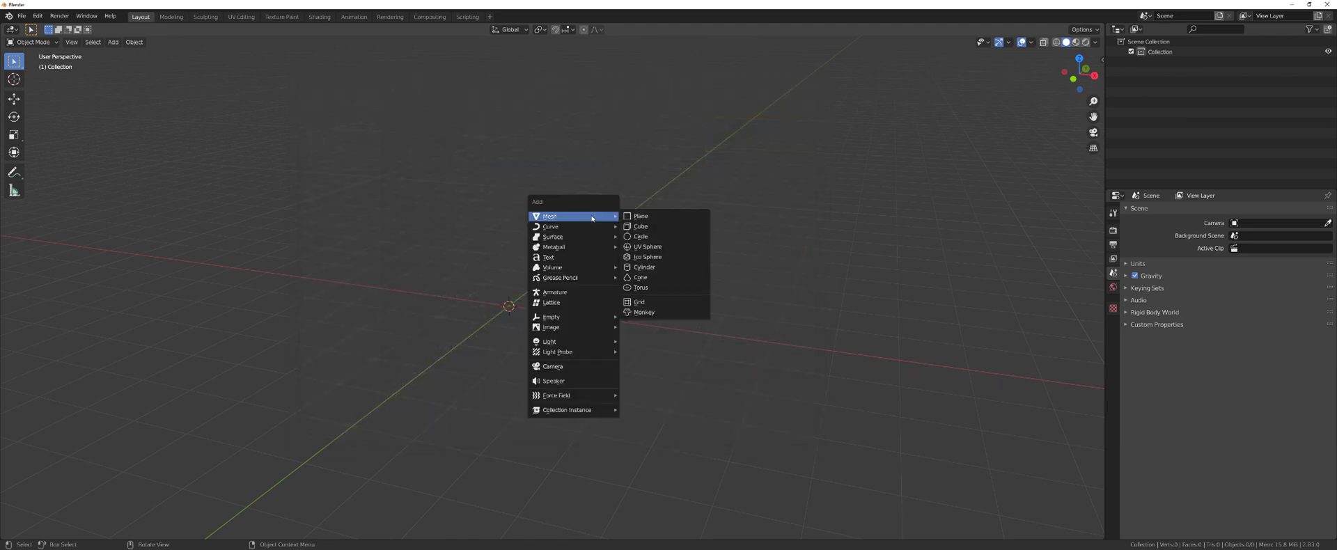
click(640, 226)
key(Tab)
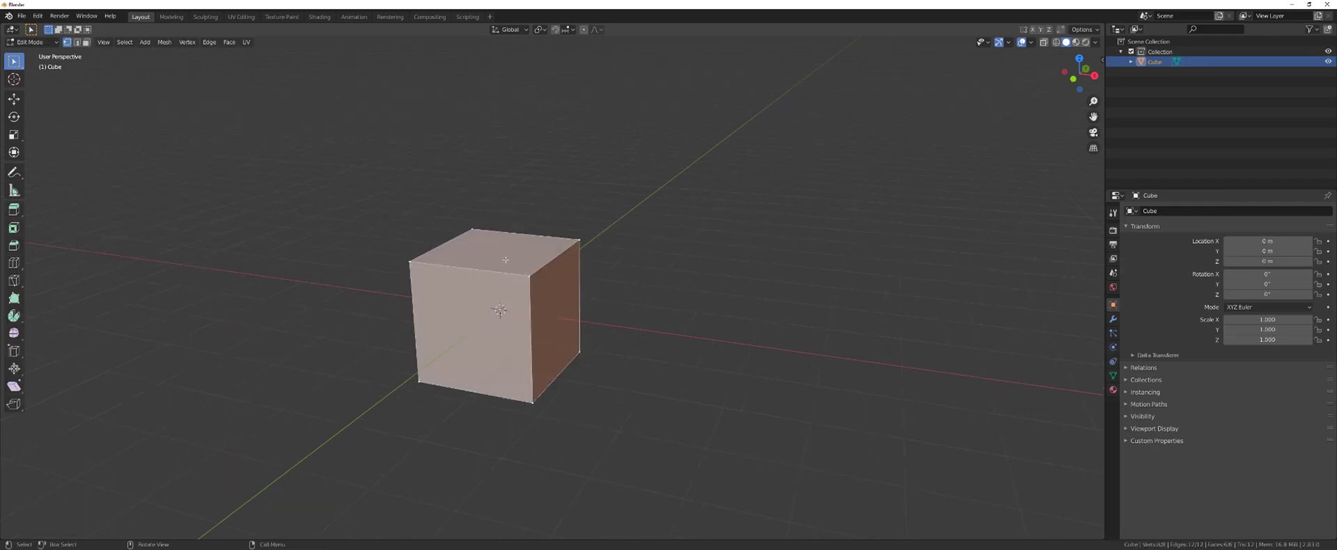
key(alt+a)
key(Tab)
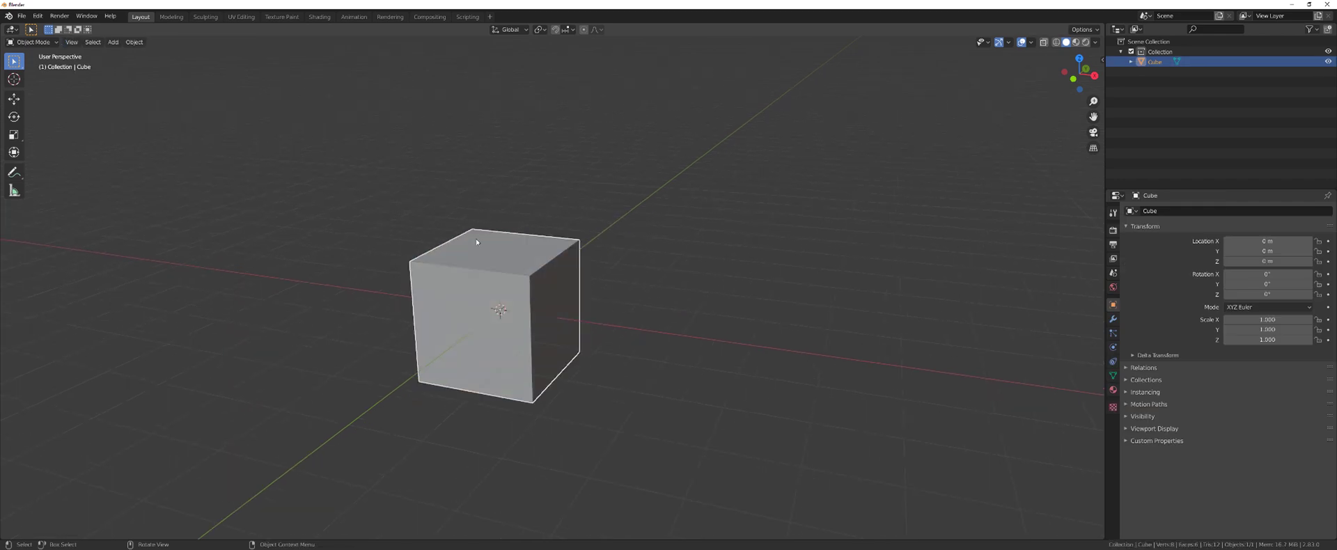
- Select the cube's top face in face mode and flip its normal
key(Tab)
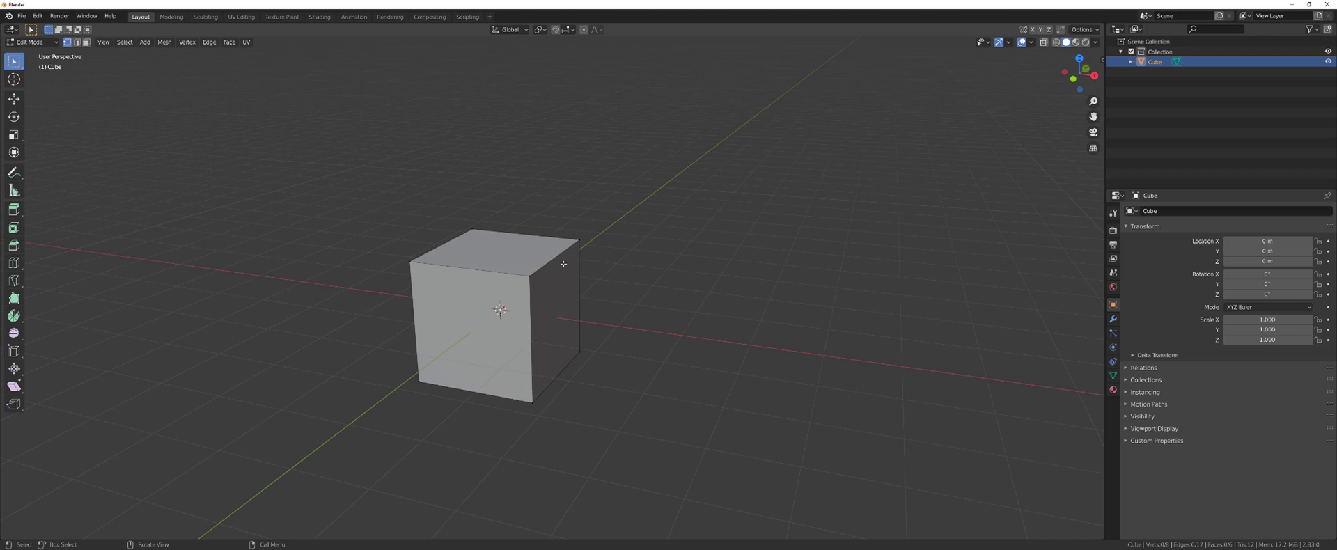
key(3)
click(527, 262)
middle_drag(527, 262, 572, 268)
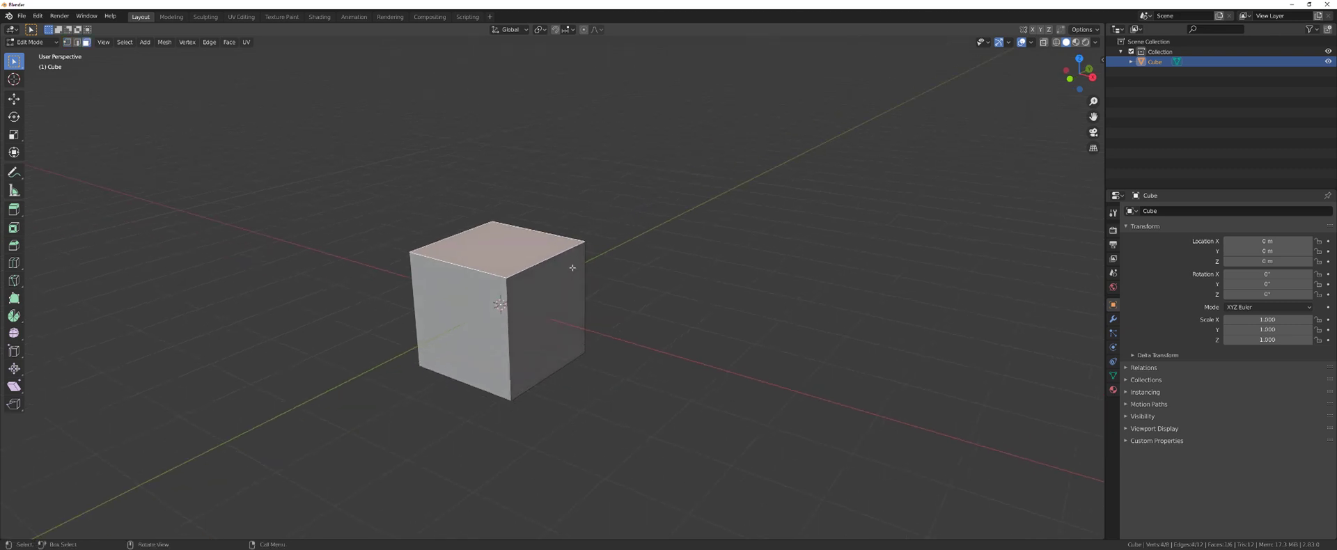
right_click(901, 144)
key(Escape)
key(Tab)
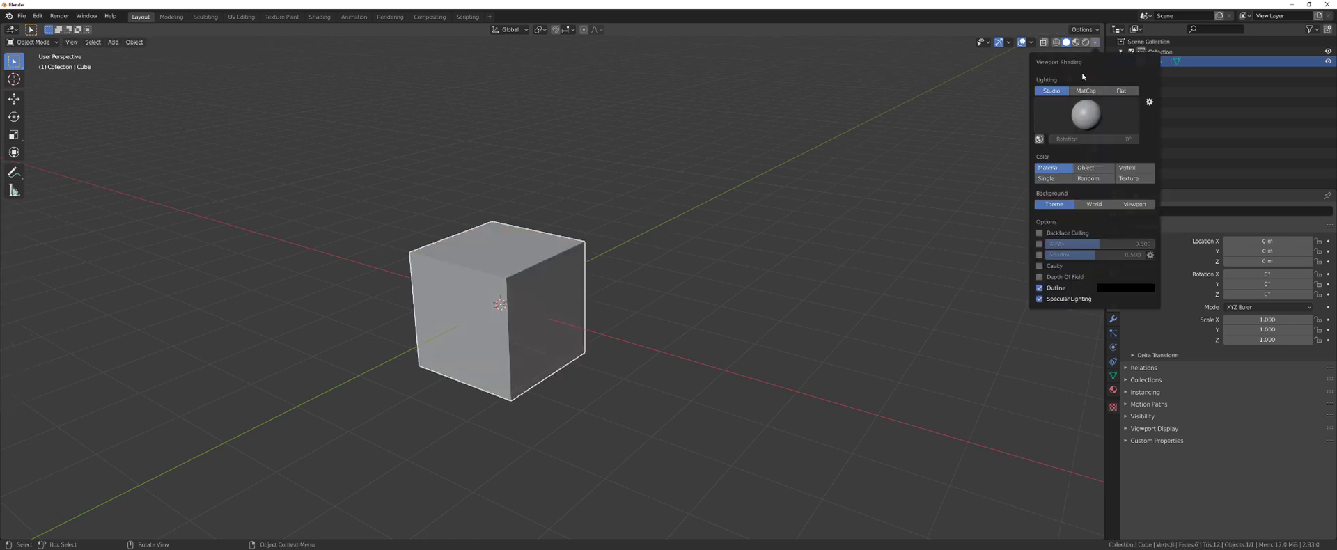
- Turn on the Face Orientation overlay and view the red top face from above
click(1030, 42)
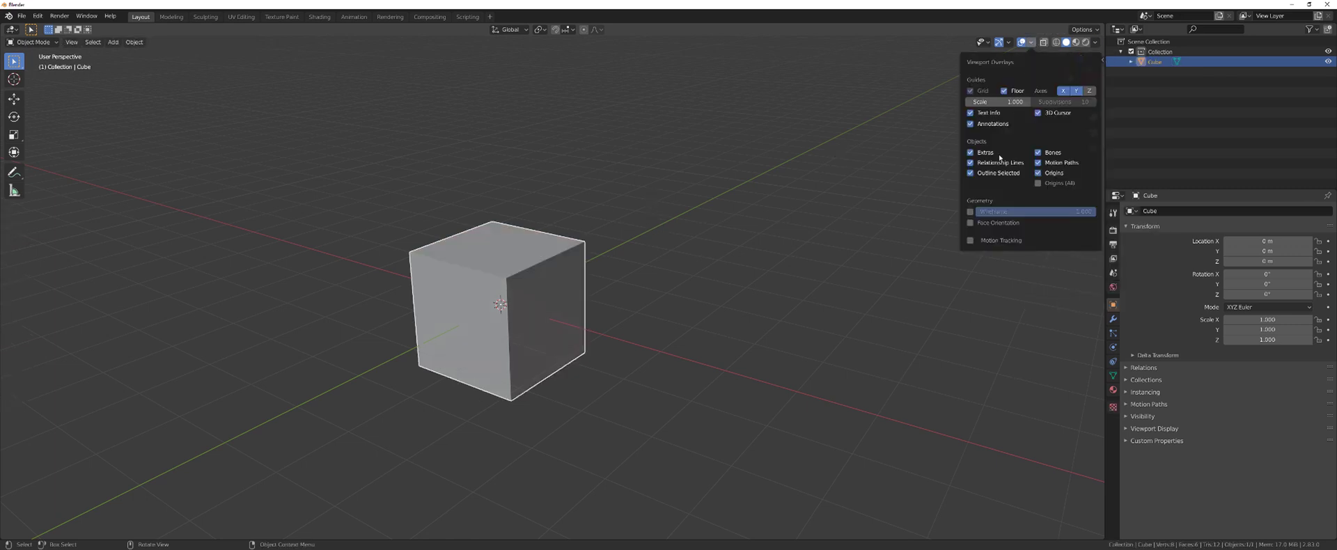
click(982, 224)
middle_drag(607, 261, 656, 316)
scroll(660, 271, up, 3)
scroll(656, 316, down, 3)
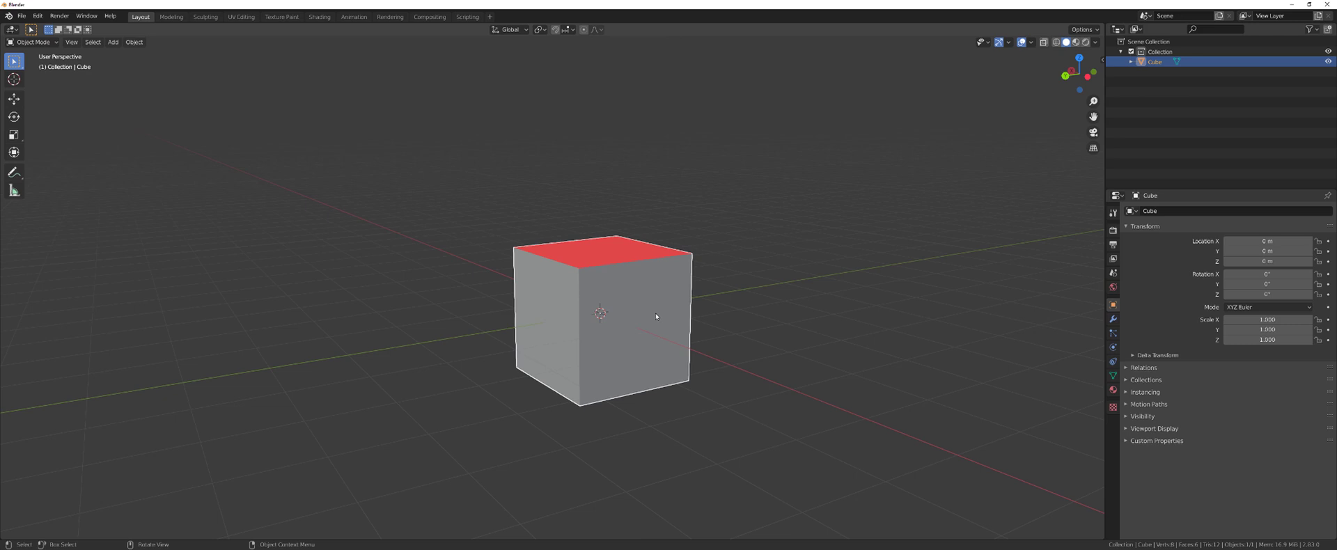
middle_drag(637, 244, 589, 284)
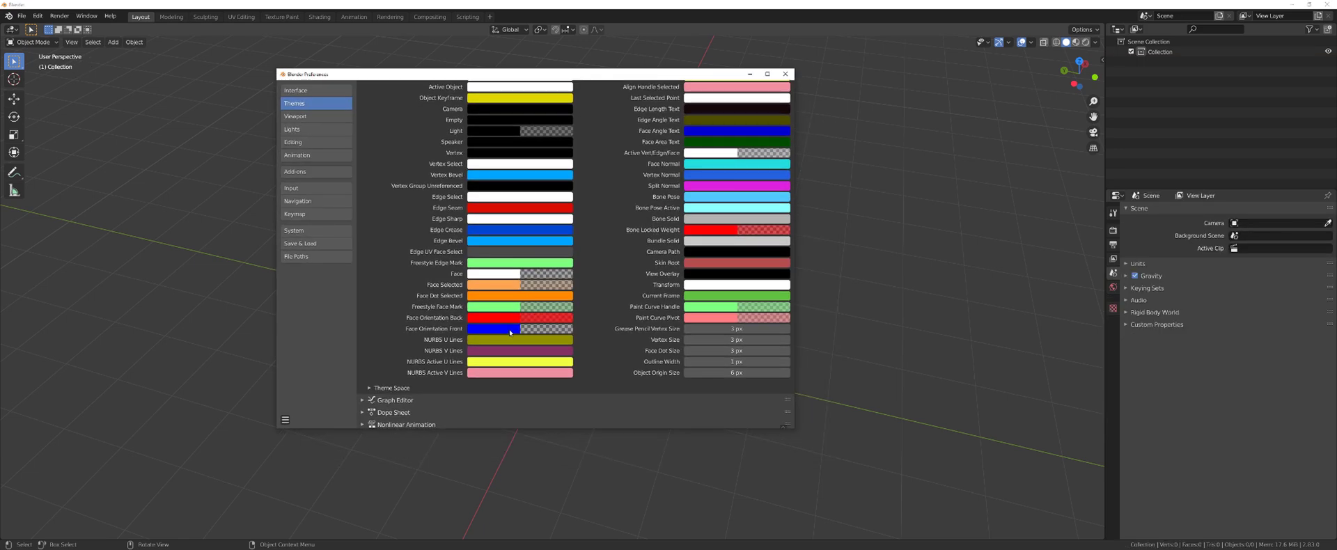
- Set Grease Pencil Vertex, Vertex, Face Dot and Object Origin sizes to 7 px
click(510, 328)
click(743, 328)
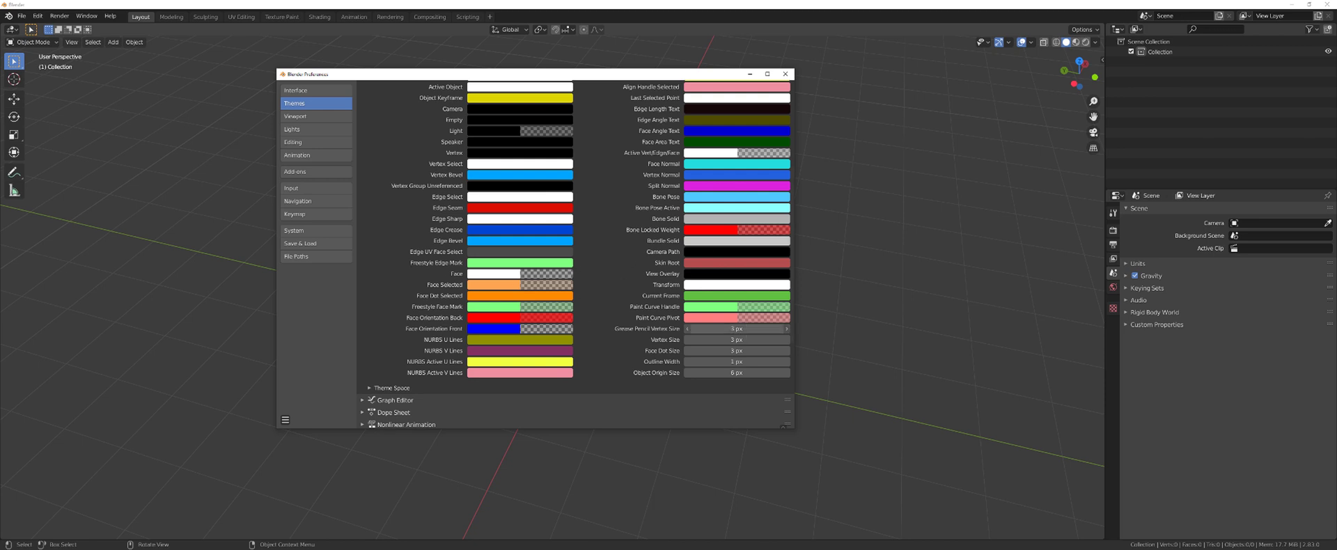
text(7)
click(757, 339)
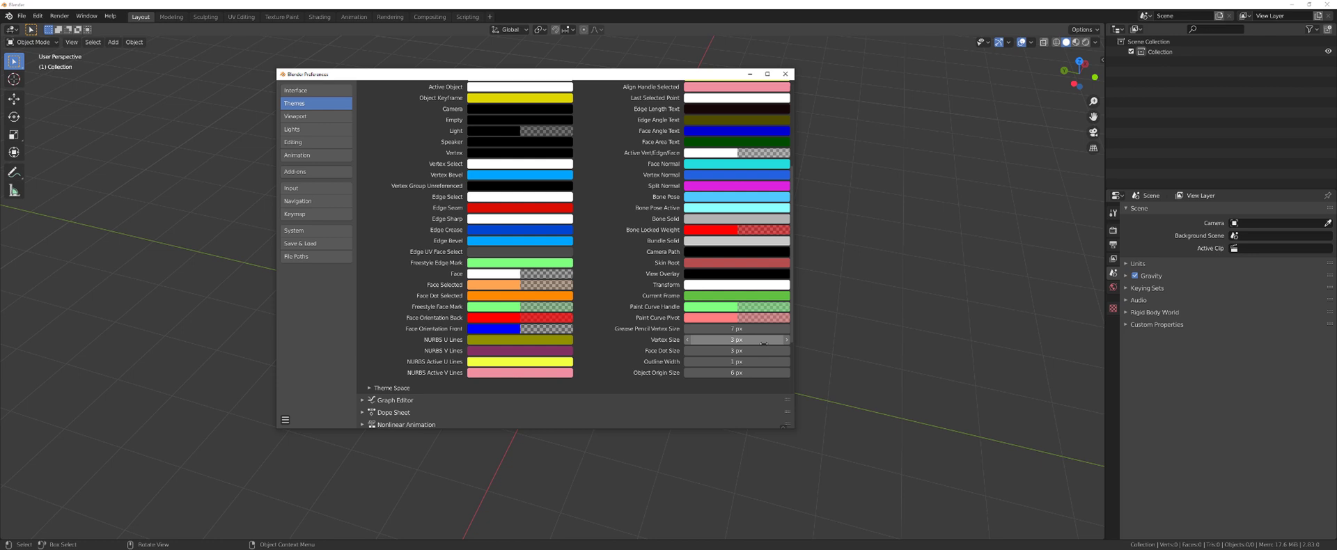
text(7)
key(Tab)
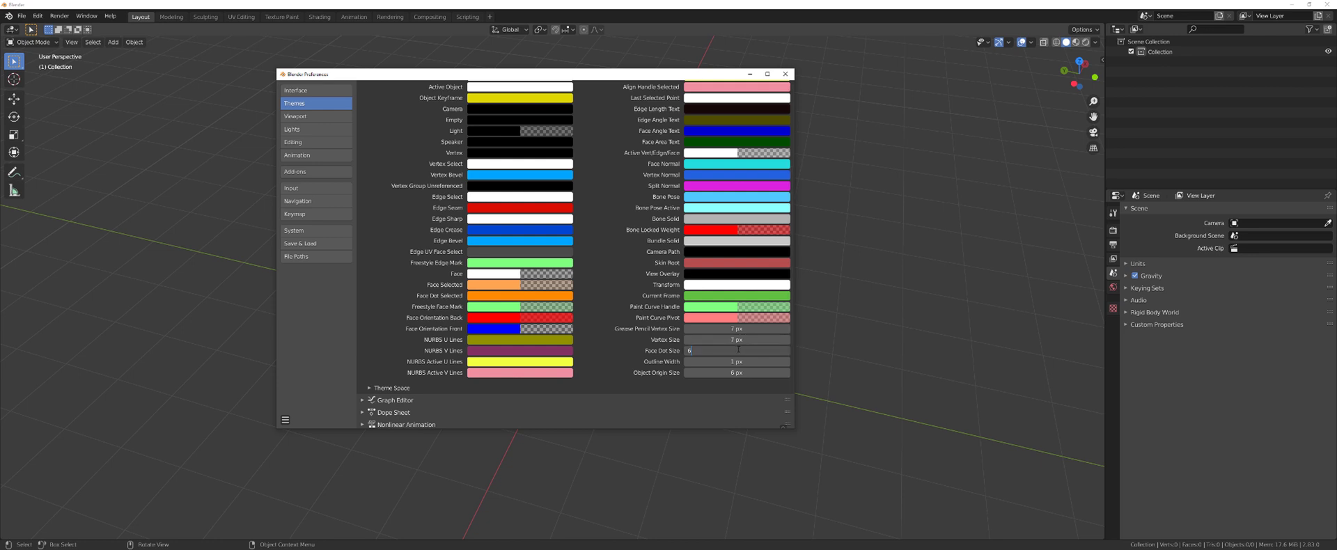
text(7)
key(Return)
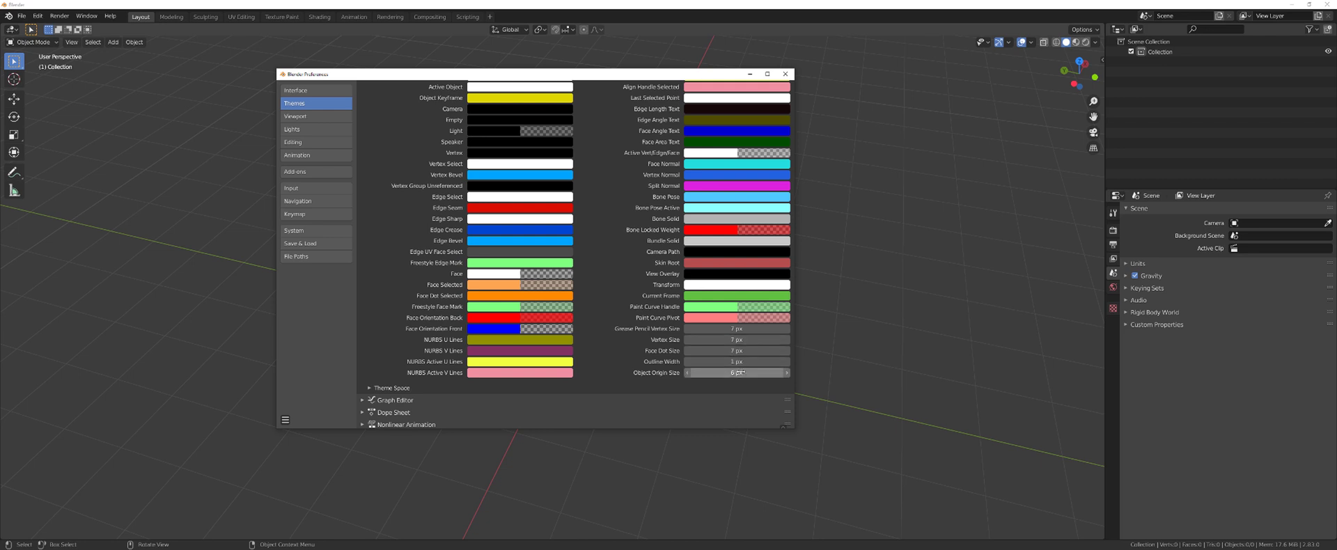
click(736, 373)
text(7)
key(Return)
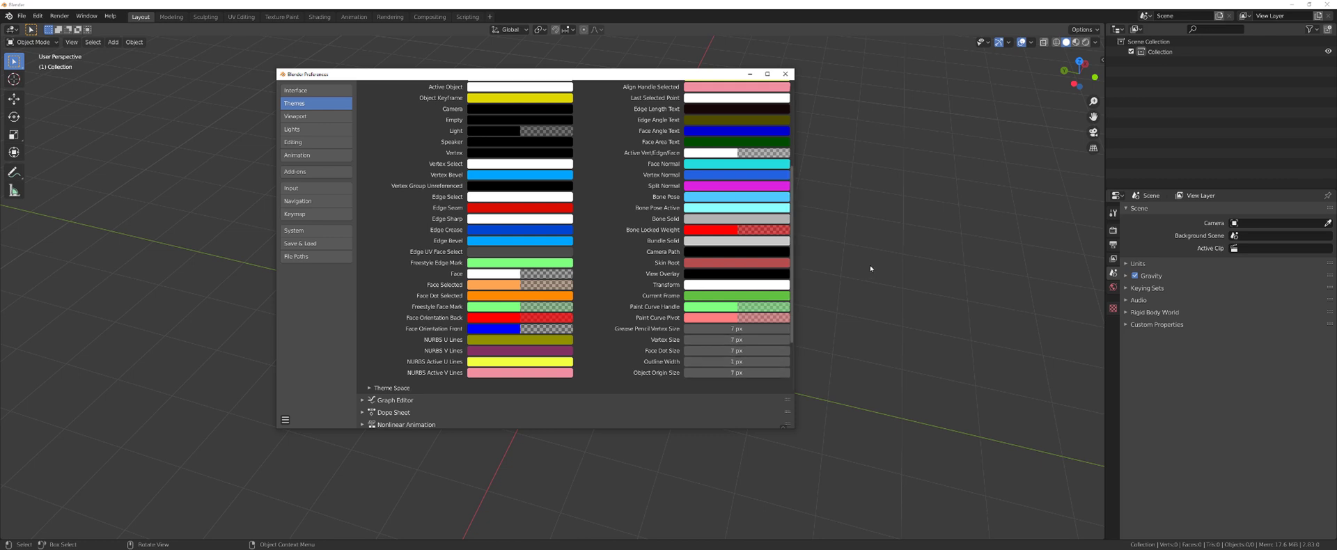
- Add a test cube and view its vertices in Edit Mode to check the new sizes
click(870, 264)
key(shift+a)
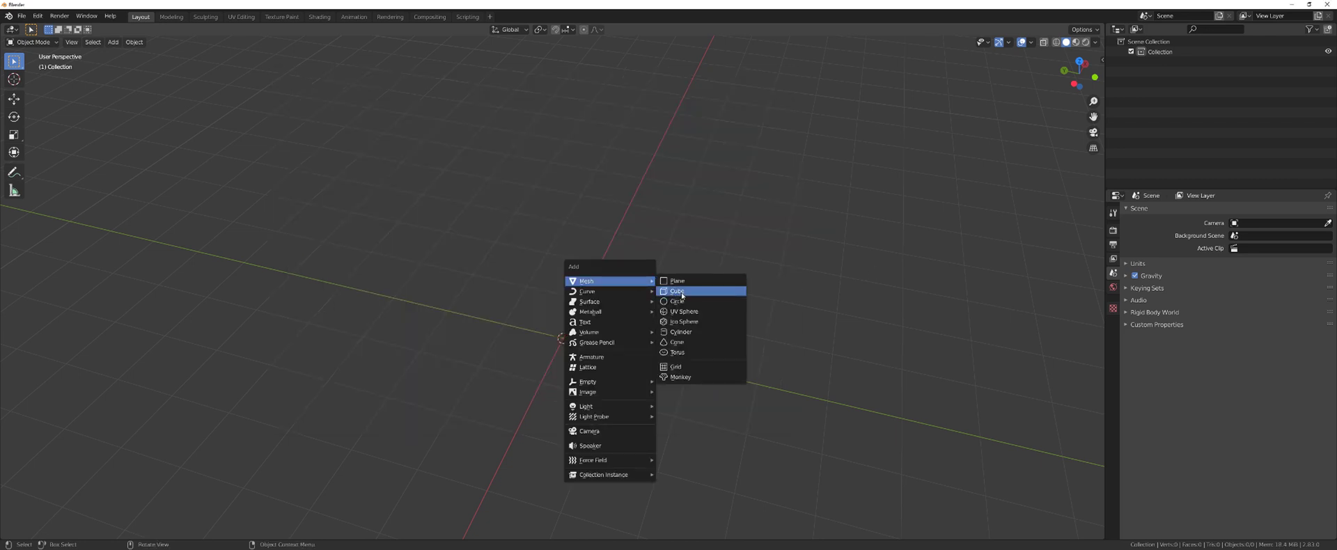
click(663, 291)
scroll(661, 293, up, 3)
shift+middle_drag(661, 293, 630, 212)
key(Tab)
key(1)
key(alt+a)
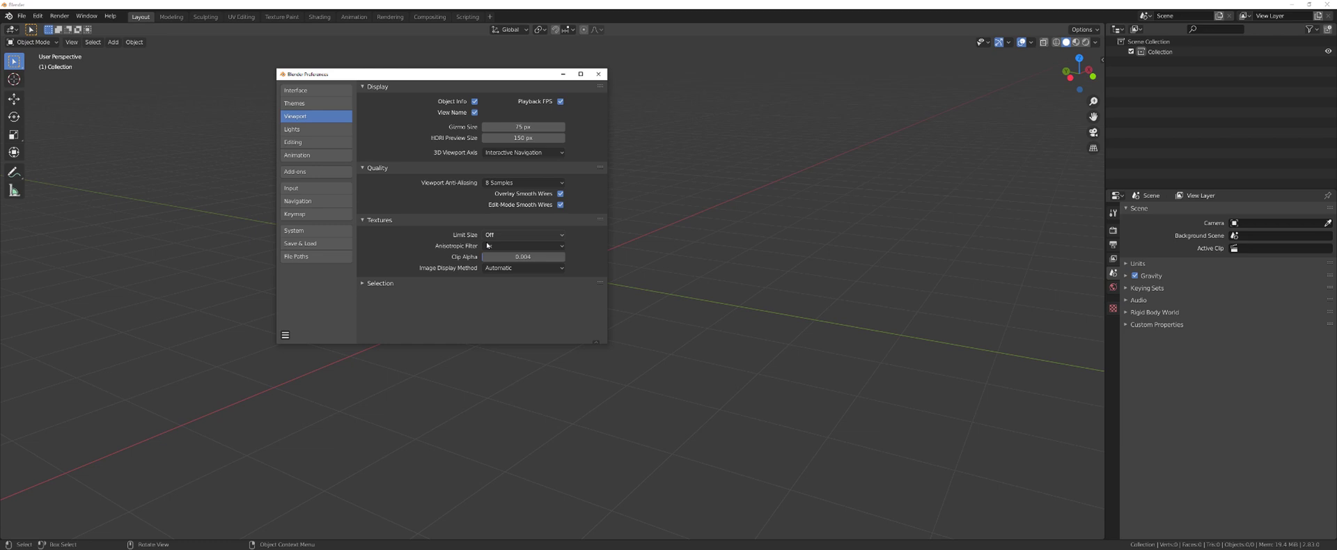
- Set 16-sample viewport anti-aliasing, 4x anisotropic filtering, Auto Depth on, and spacebar to Search
click(515, 183)
click(513, 254)
click(510, 245)
click(519, 279)
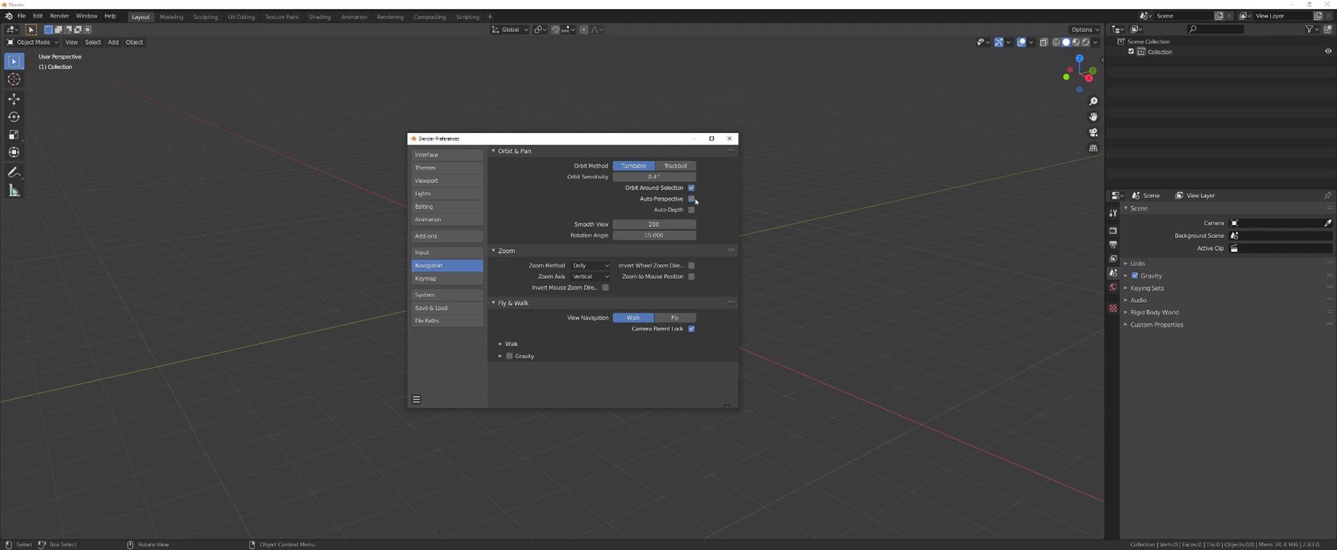
click(691, 209)
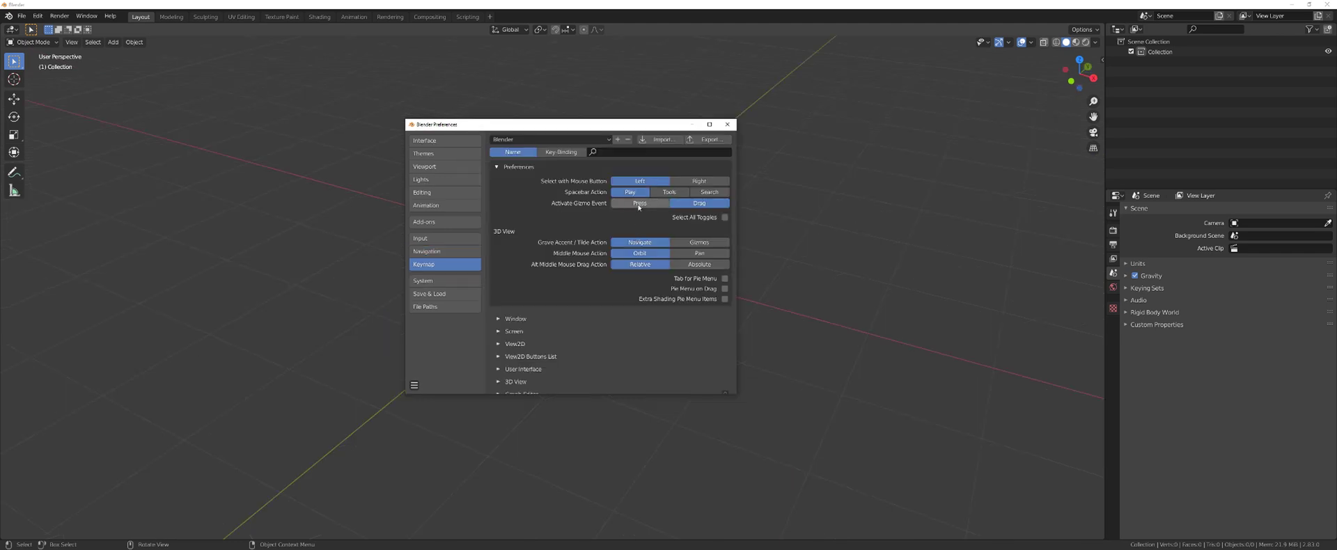
click(709, 193)
- Render Cycles with CUDA on the GTX 1080, set Undo Steps to 200, then view File Paths
click(444, 281)
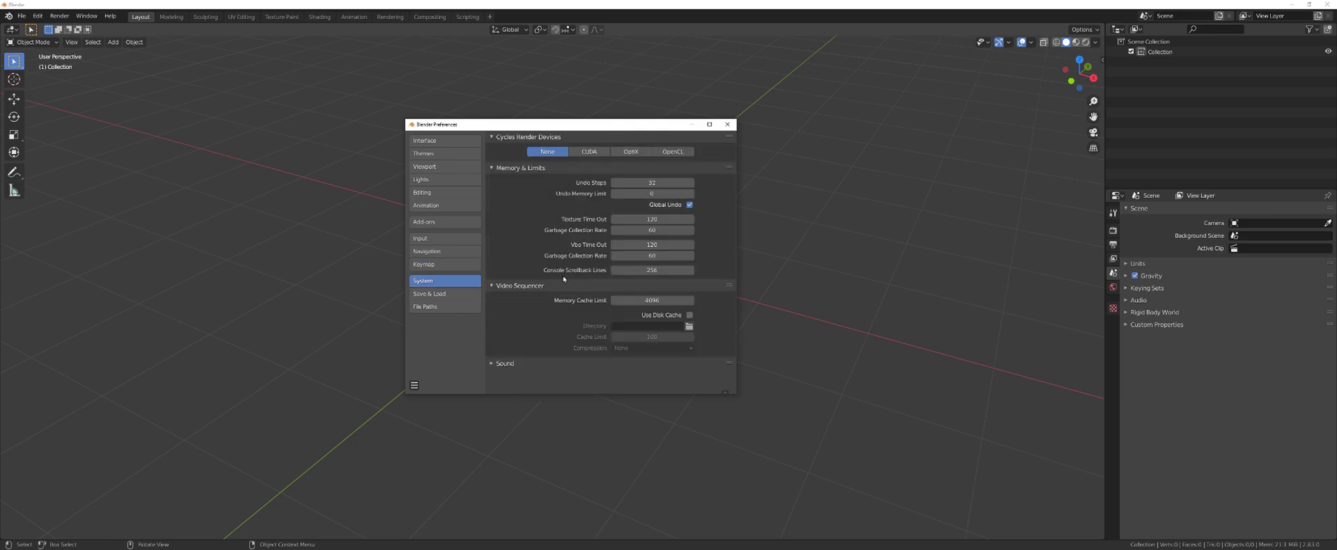
click(587, 152)
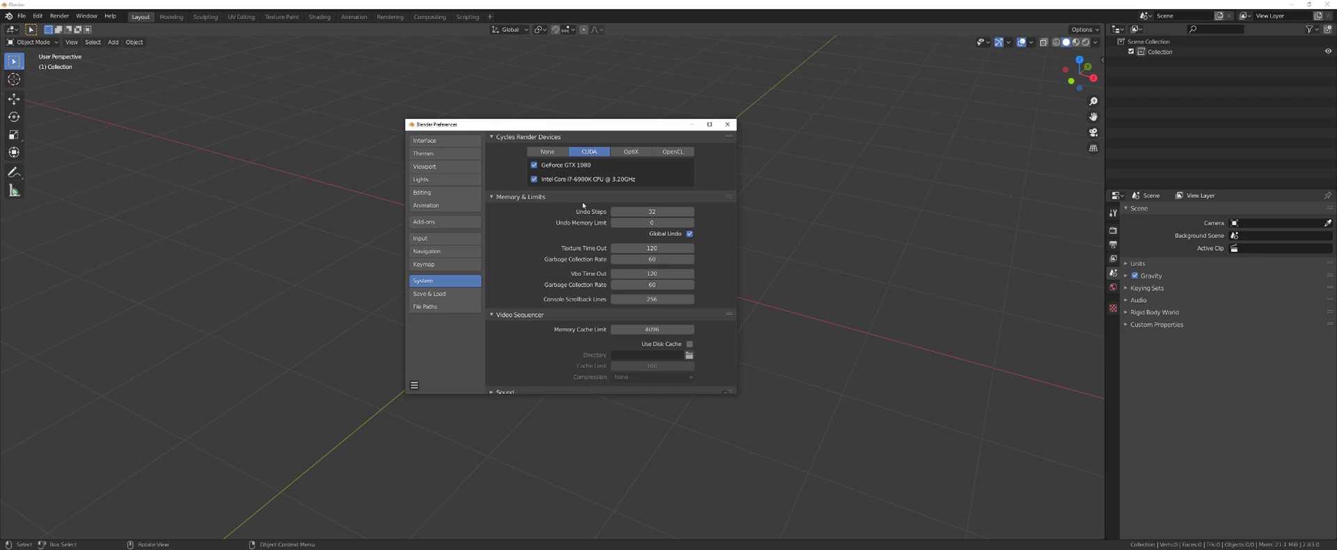
click(640, 212)
text(2000)
key(BackSpace)
key(Return)
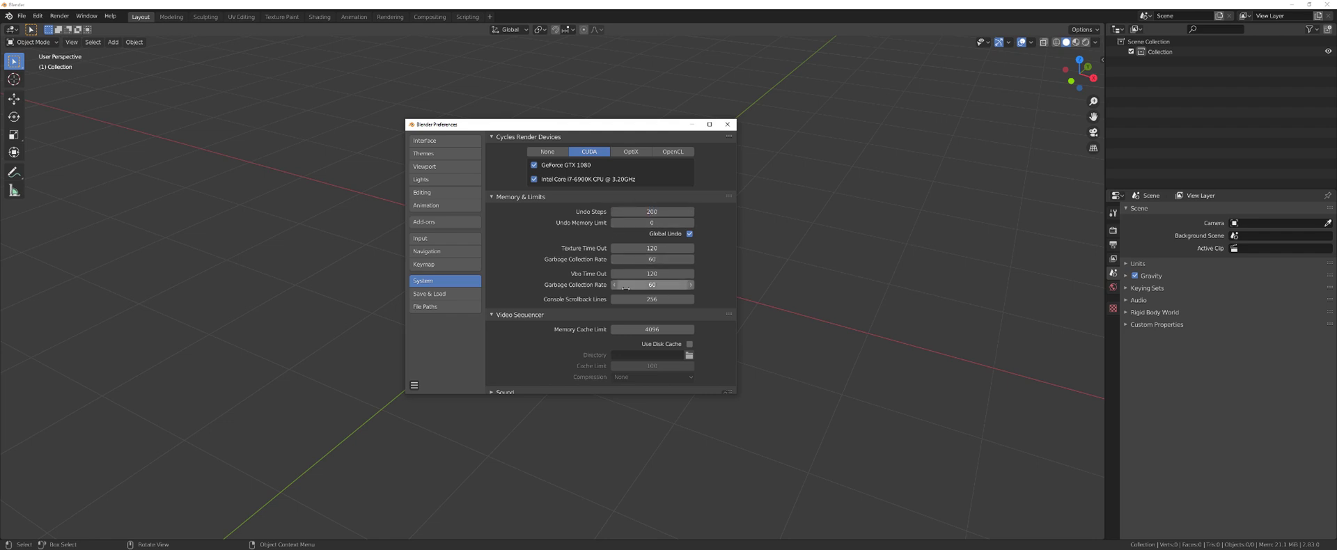
click(446, 294)
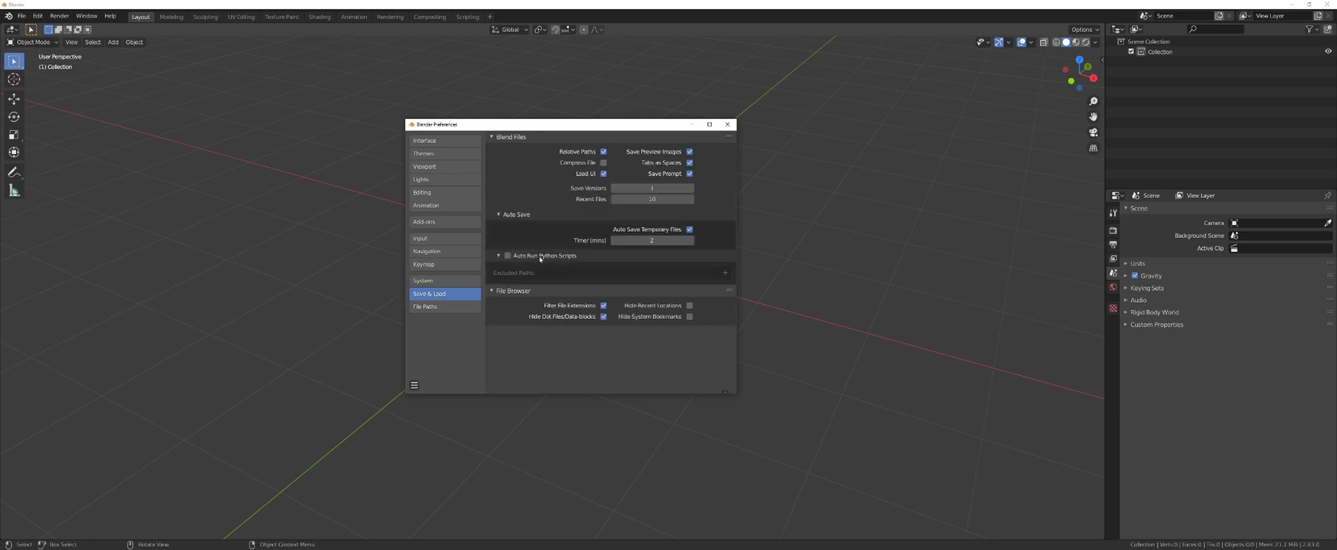
click(452, 306)
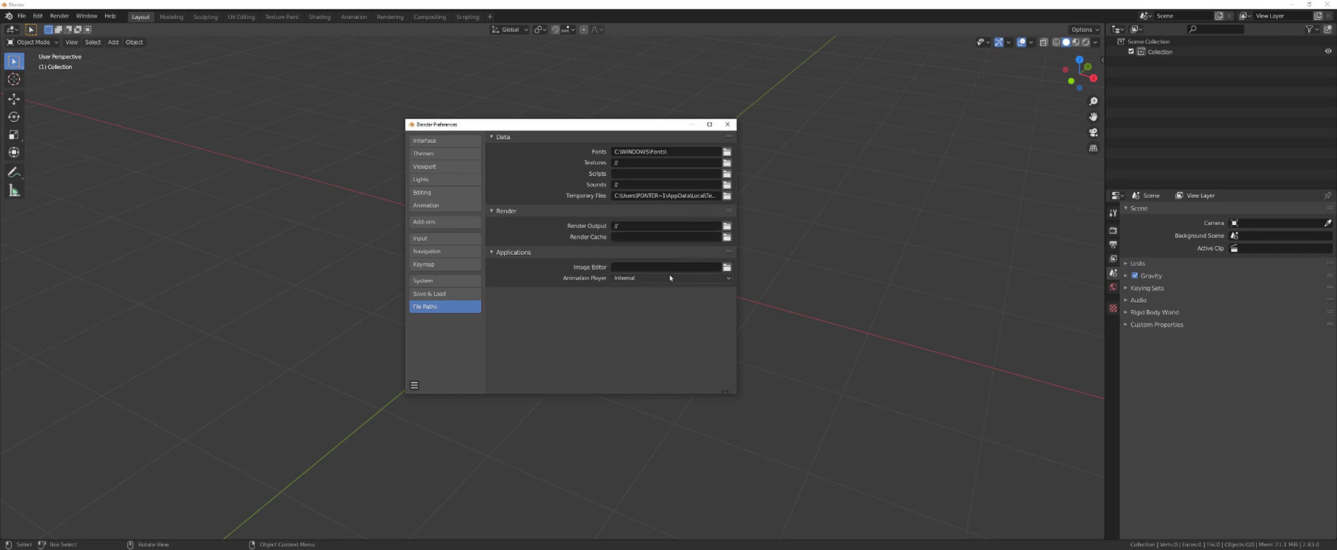
- Set the render cache path to F:\Render Cache\ on the Scratch Disk drive
click(726, 236)
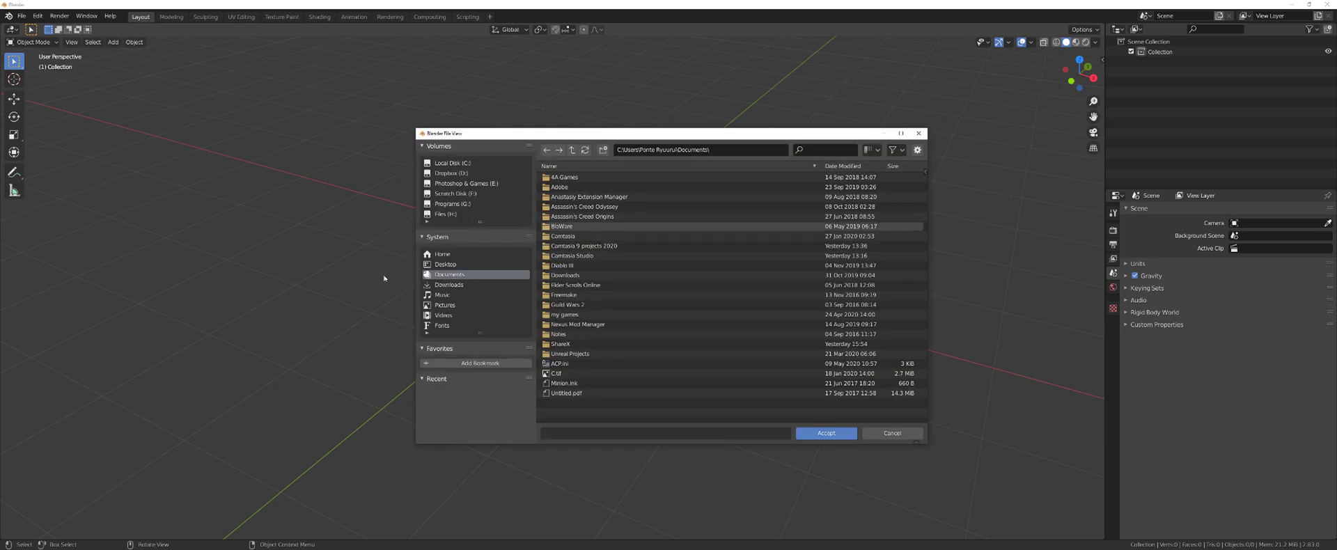
click(462, 194)
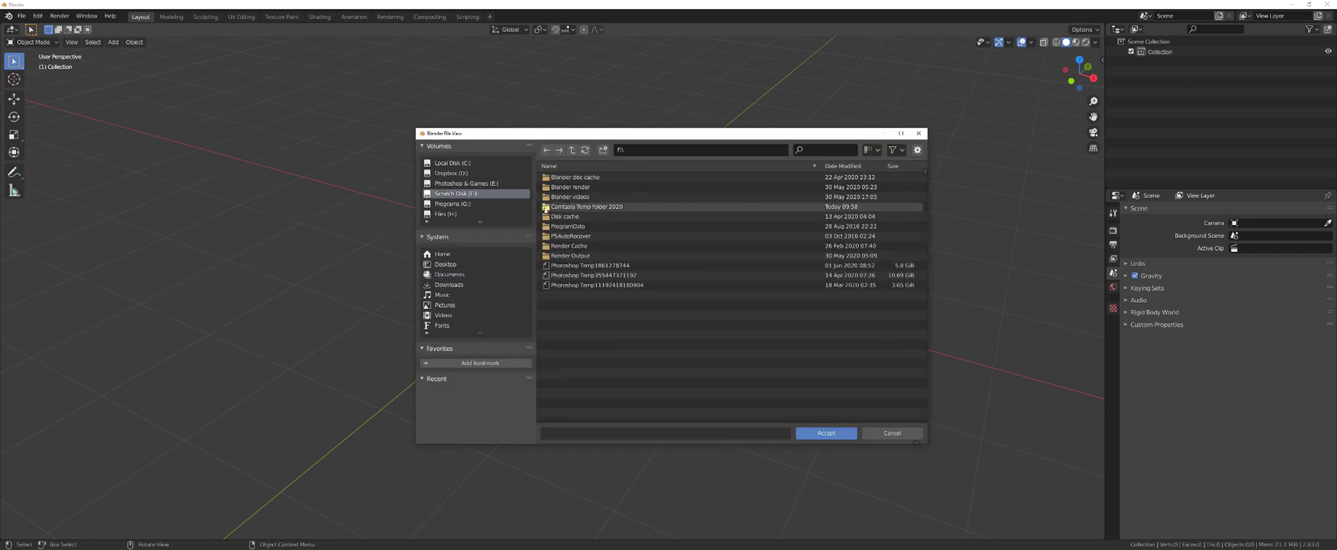
click(659, 246)
click(820, 429)
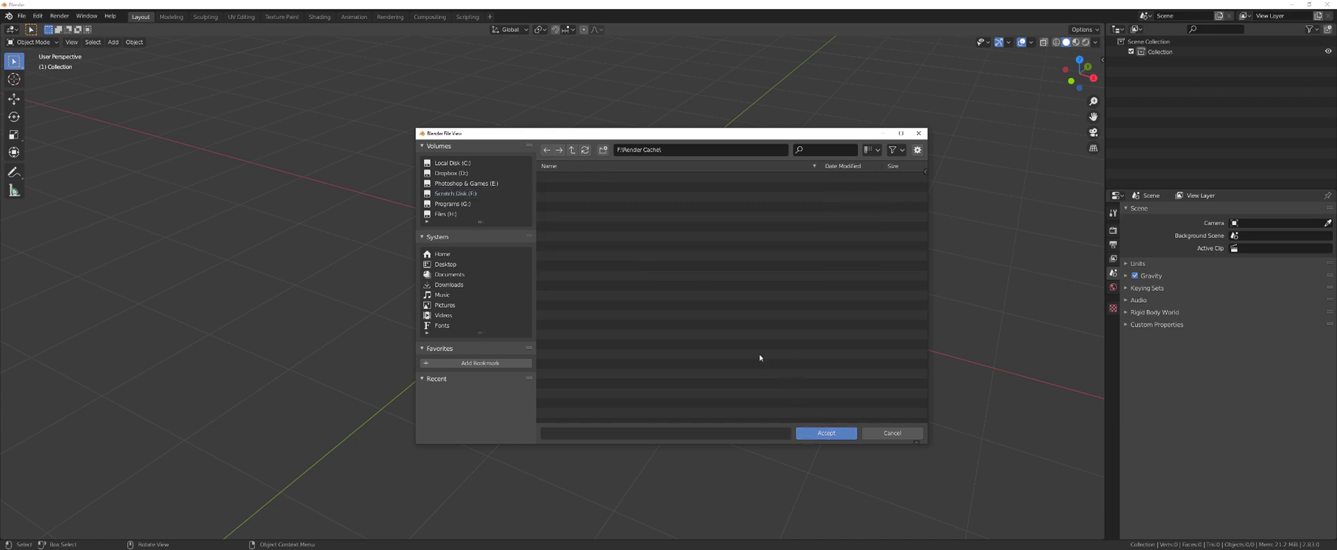
click(824, 433)
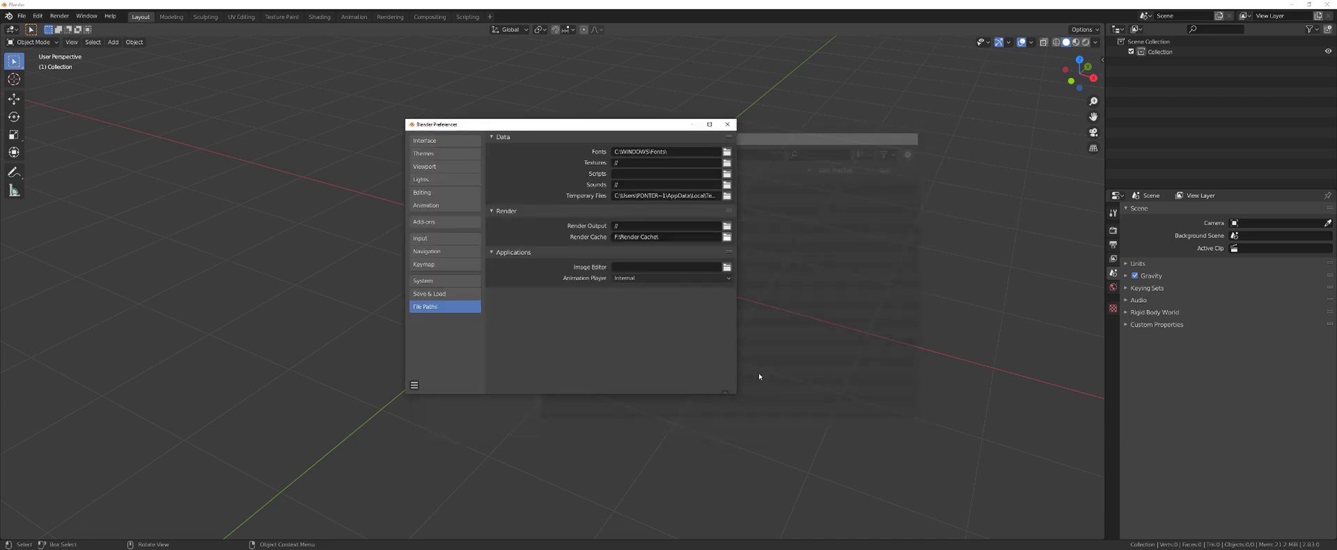
- Set the Render Output path to F:\Render Output\ and disable Auto-Save Preferences
click(726, 225)
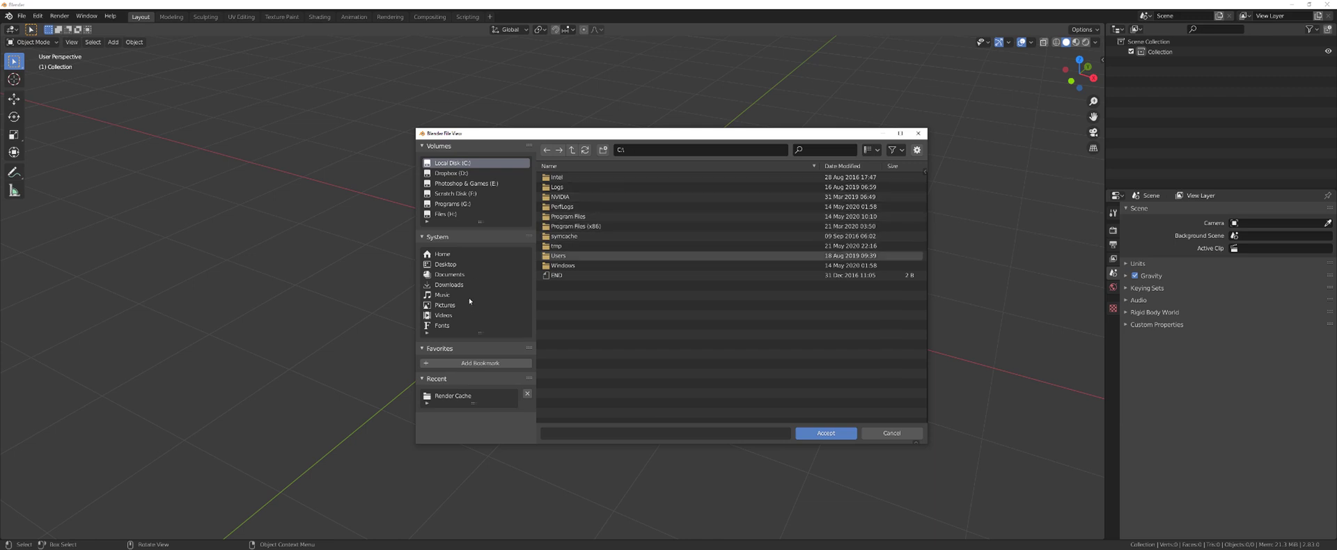
click(459, 193)
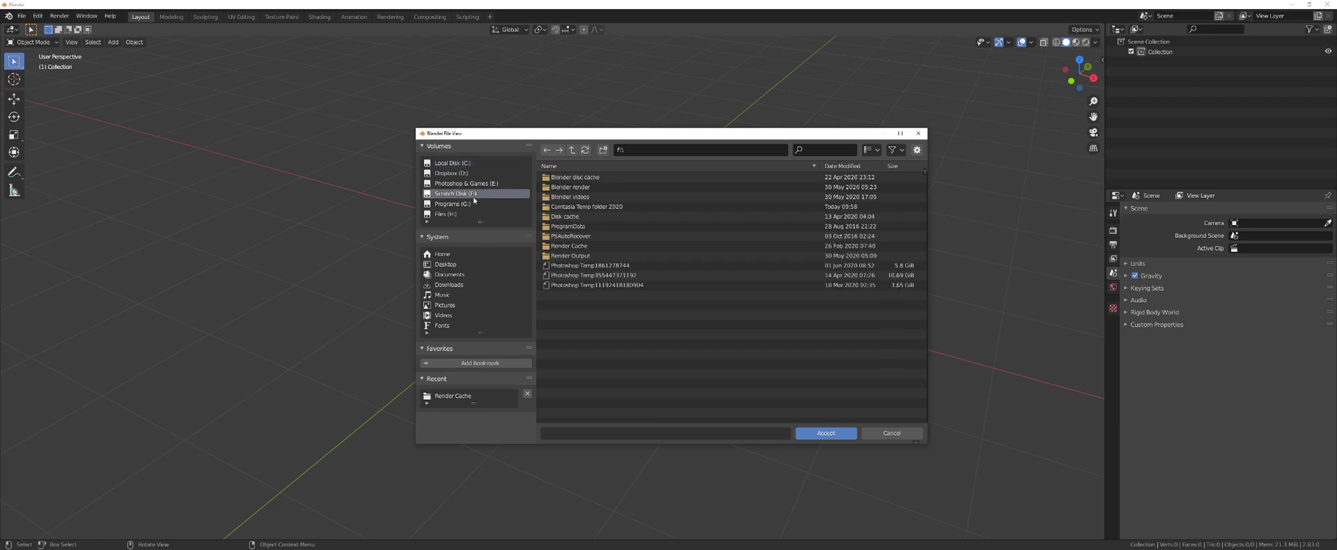
double_click(607, 256)
key(Return)
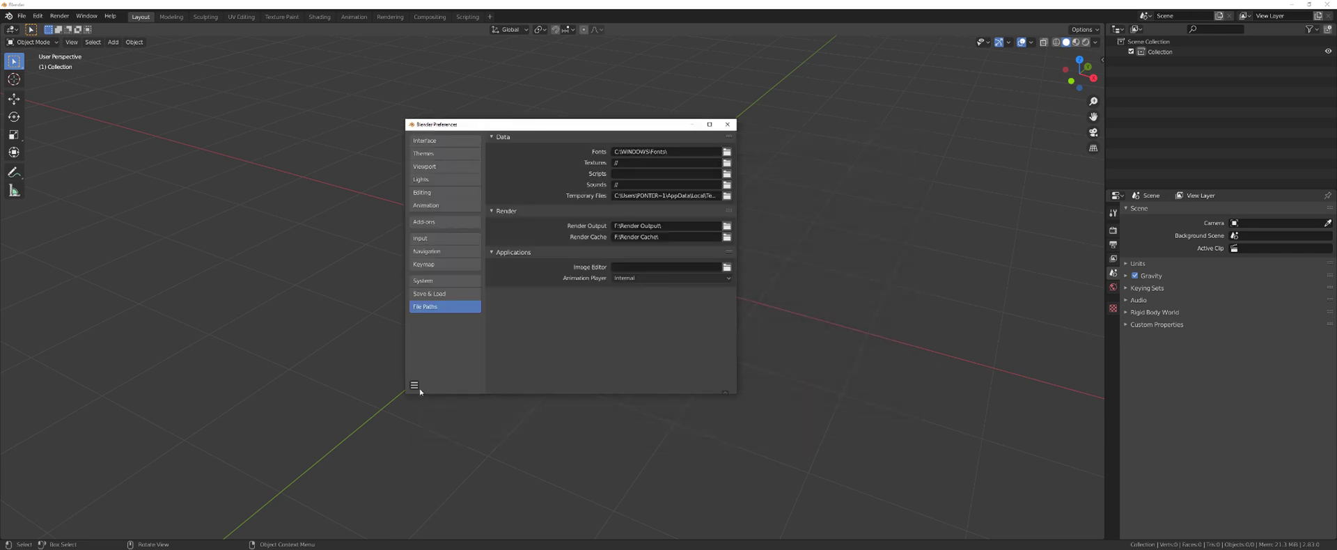
click(414, 385)
click(445, 374)
- In the Add-ons section, search 'loo' and enable LoopTools
drag(670, 124, 695, 90)
click(472, 188)
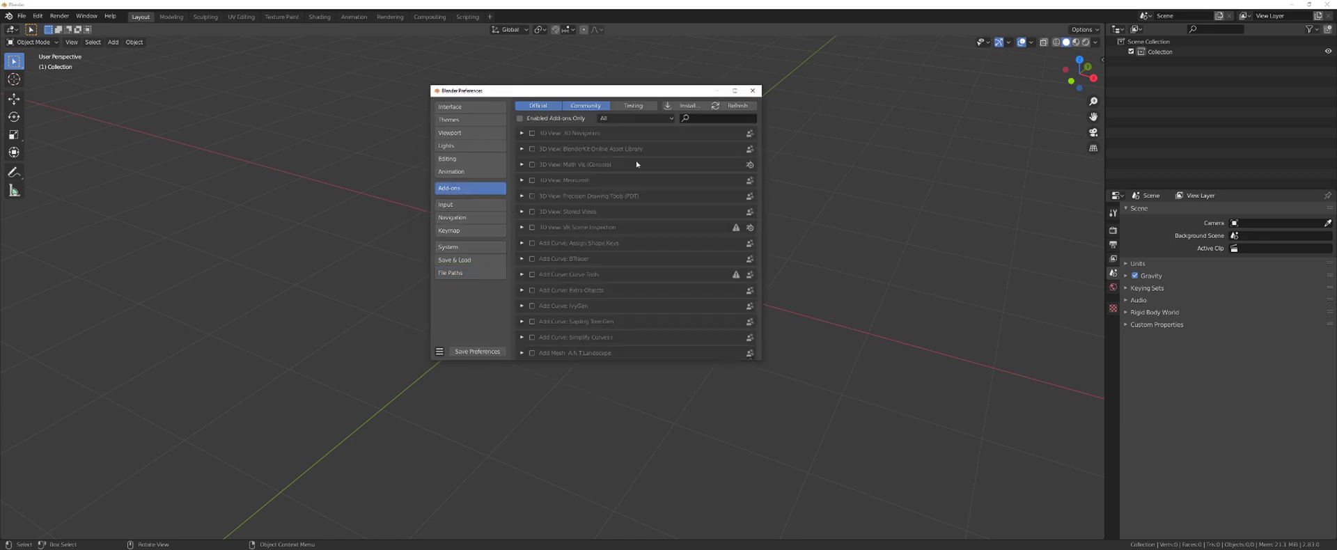
drag(613, 90, 578, 137)
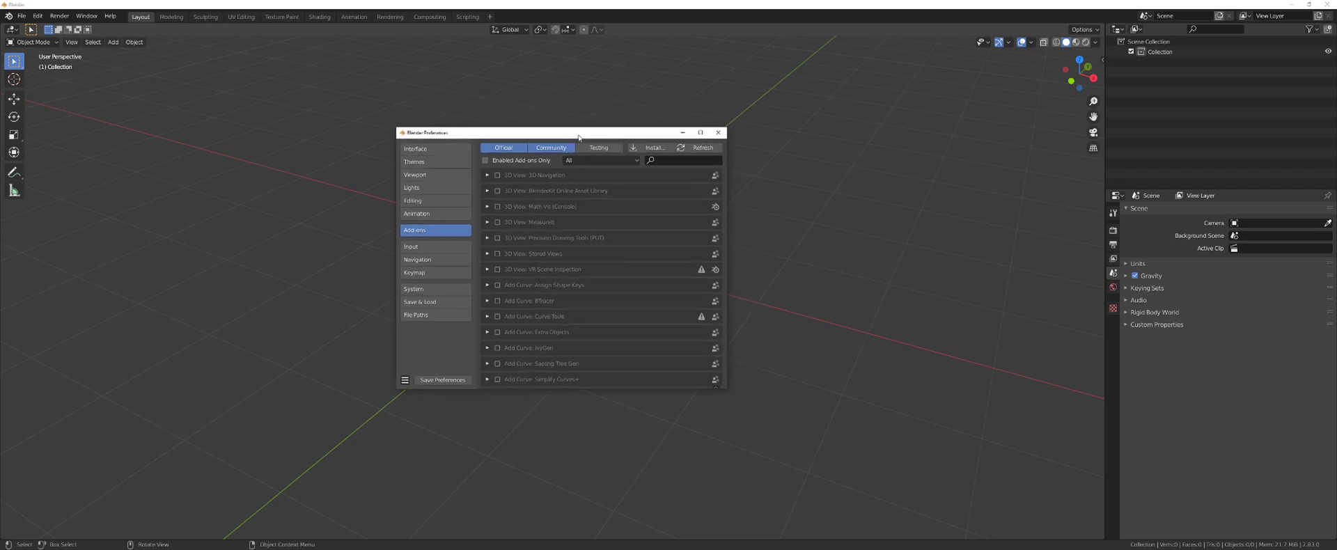
click(668, 160)
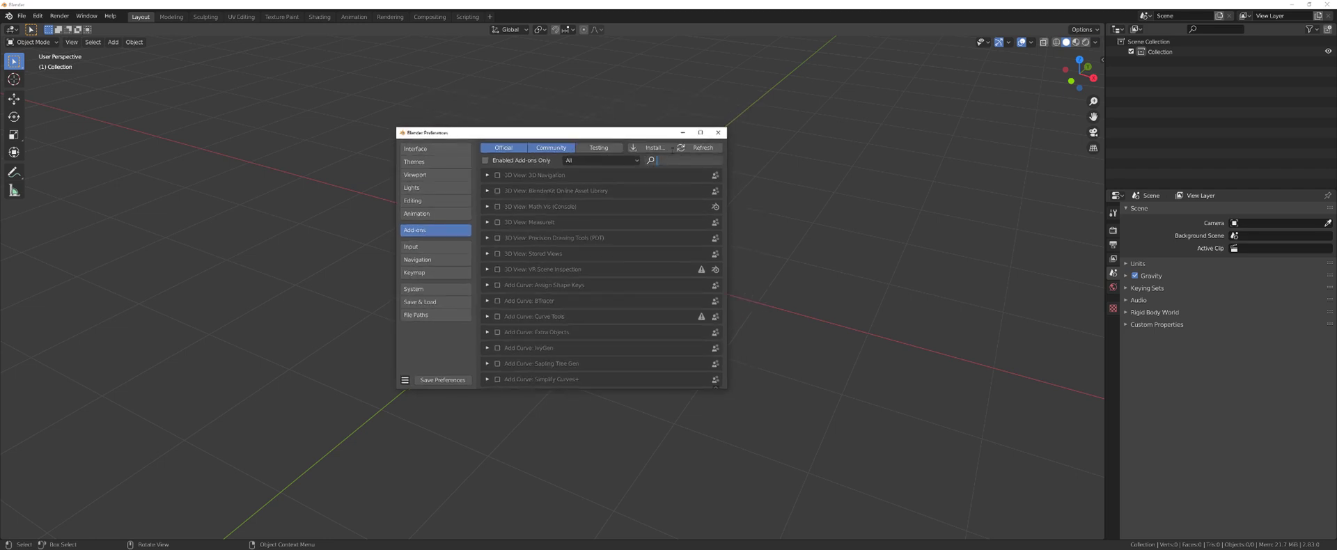
text(loo)
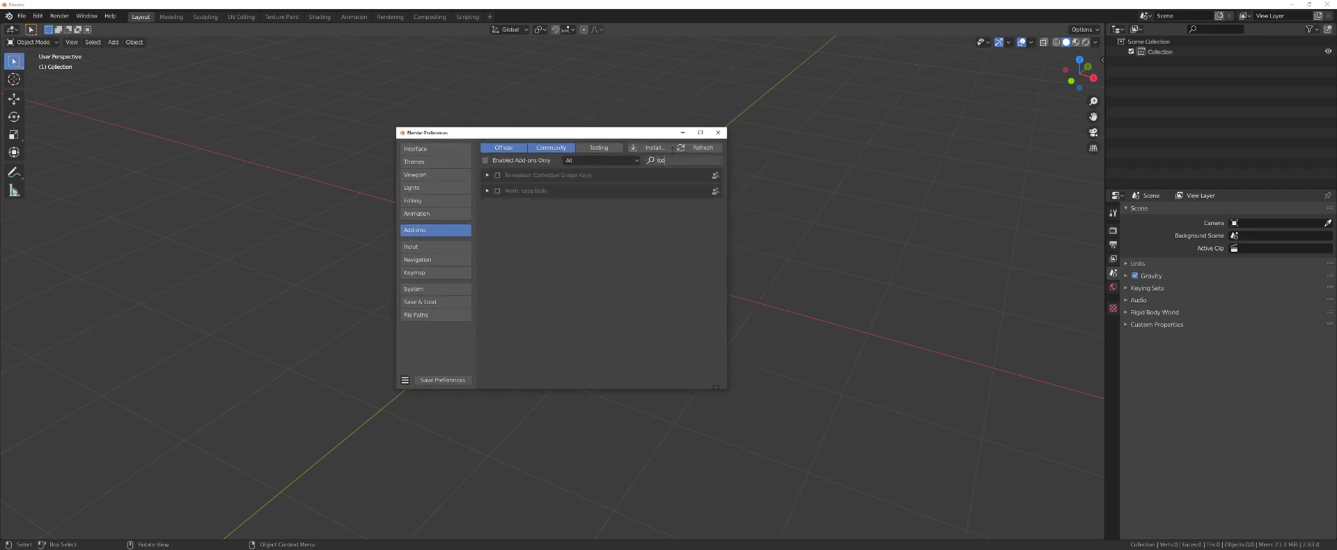
click(497, 191)
- Search the add-on list and enable the 3D-Print Toolbox add-on
key(BackSpace)
key(BackSpace)
key(BackSpace)
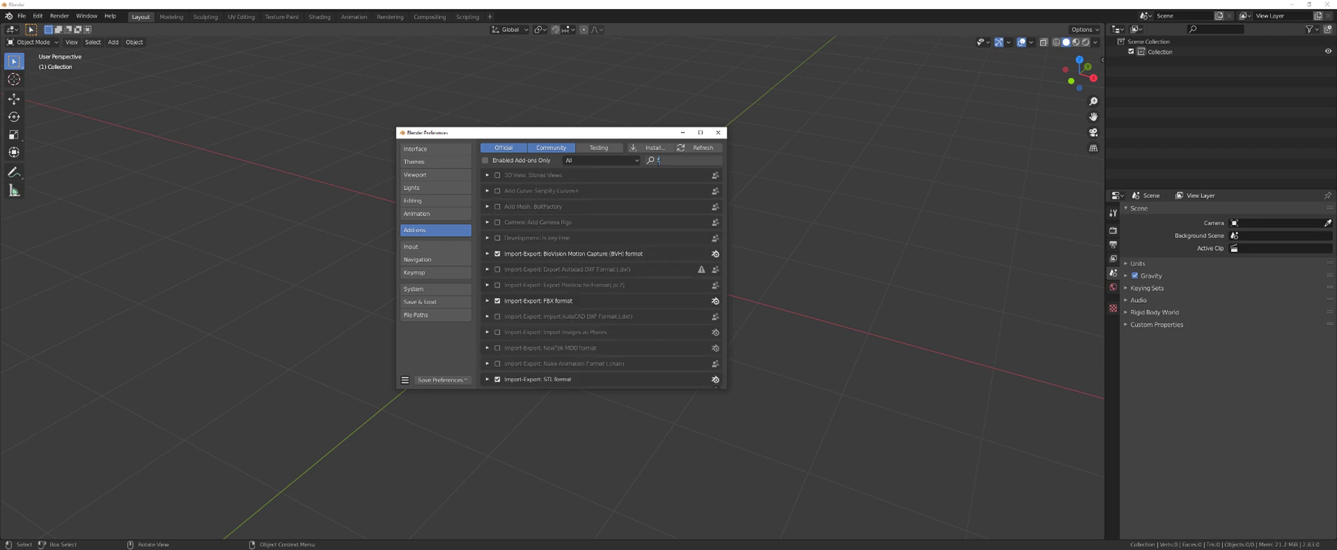
text(edit)
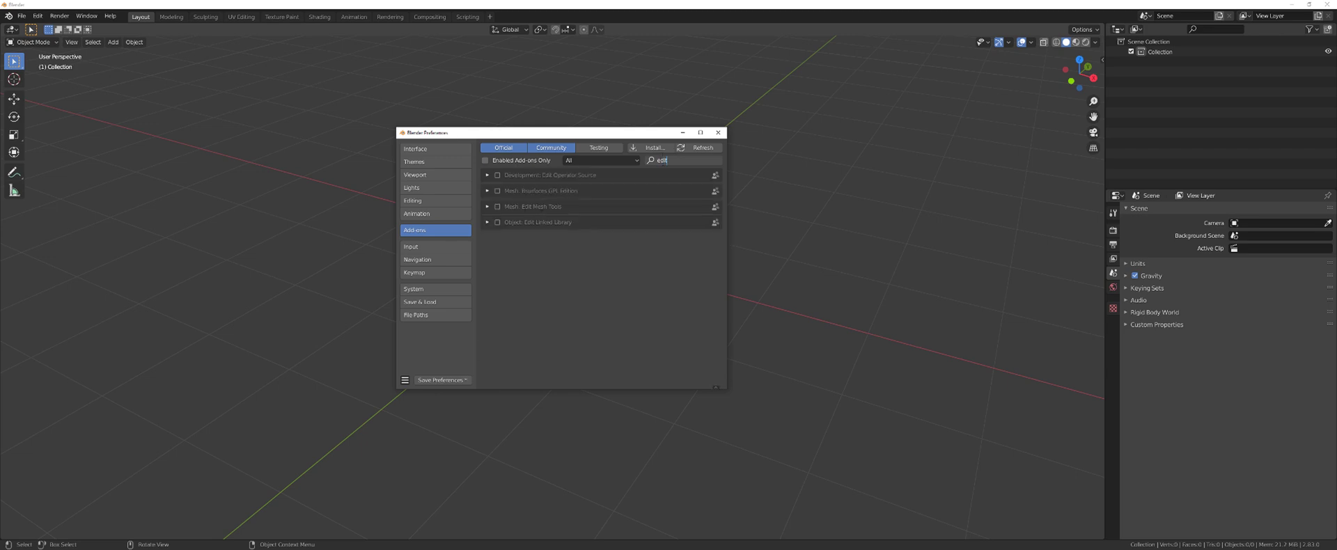
key(BackSpace)
key(BackSpace)
key(BackSpace)
key(BackSpace)
text(node)
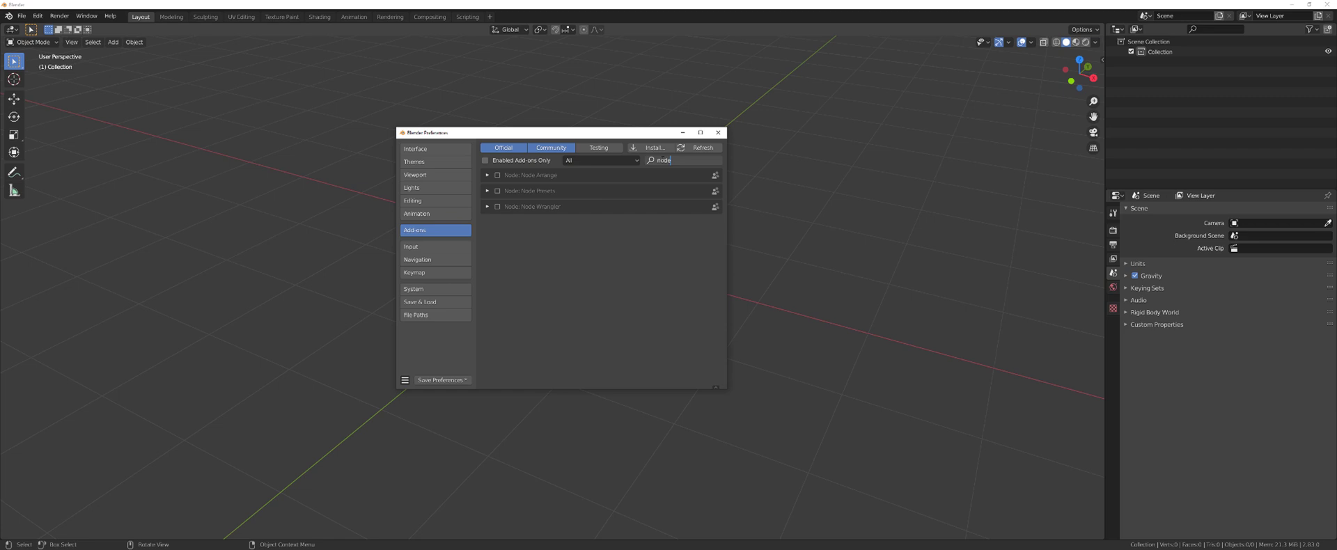
key(BackSpace)
key(BackSpace)
key(BackSpace)
key(BackSpace)
text(3d)
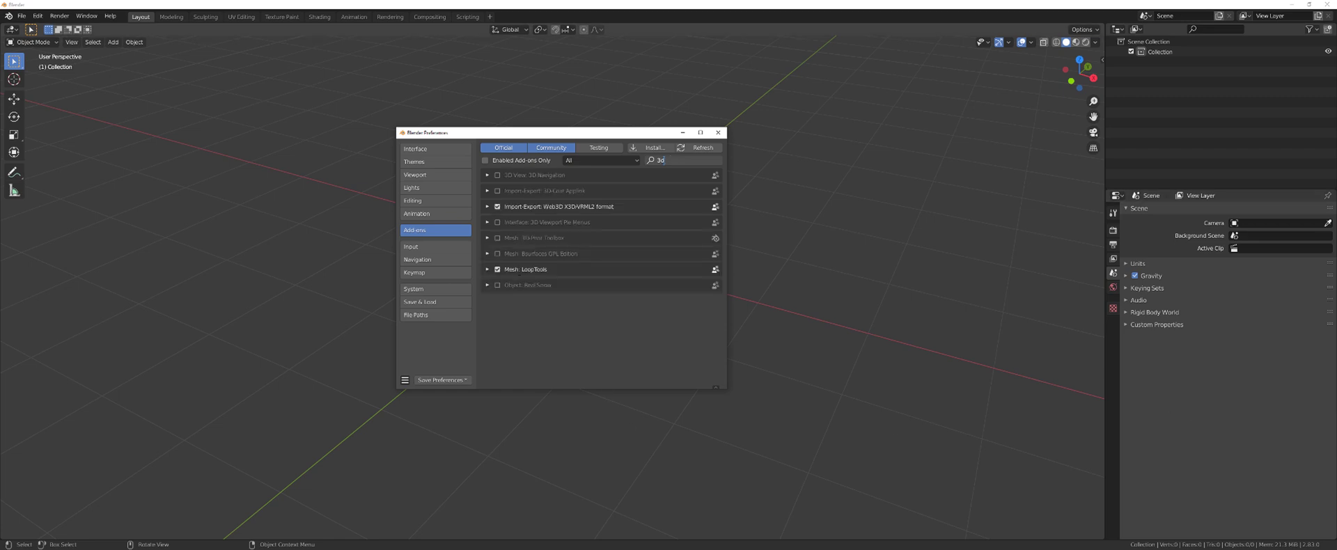
key(Return)
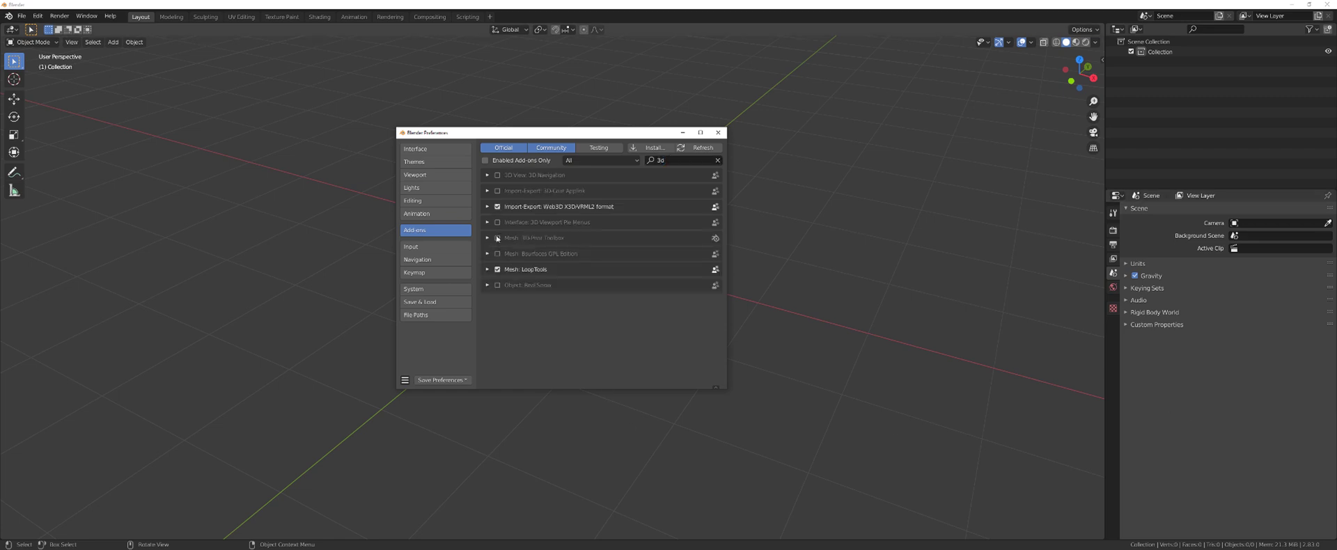
click(497, 237)
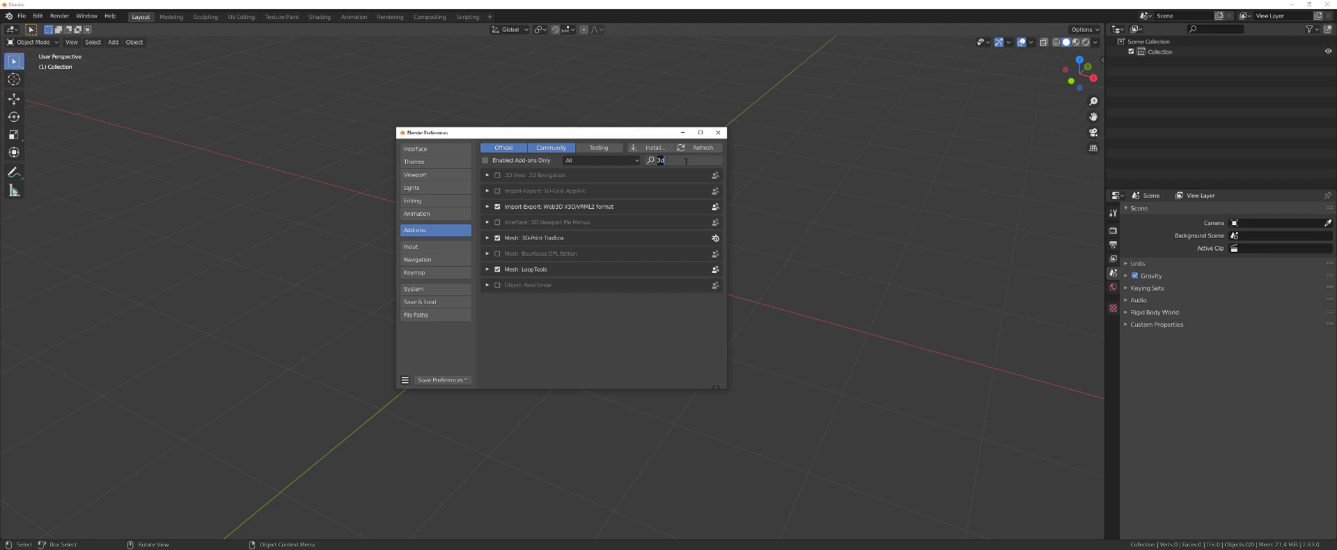
- Enable the Copy Attributes Menu and Add Curve: Extra Objects add-ons
text(cop)
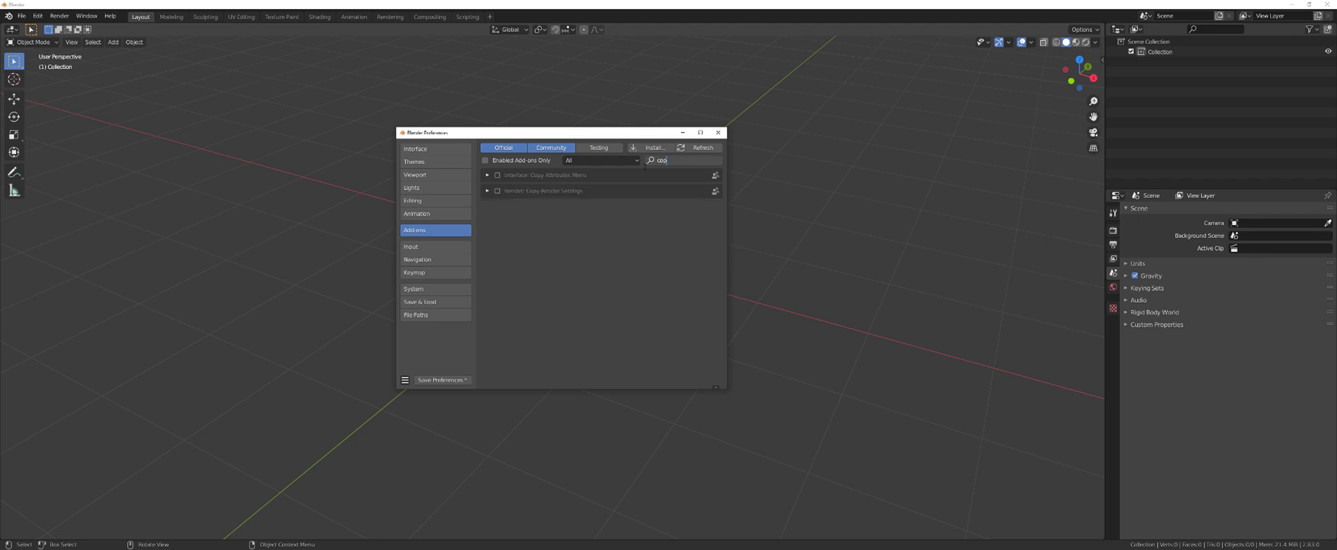
key(Return)
click(497, 175)
click(689, 160)
text(ex)
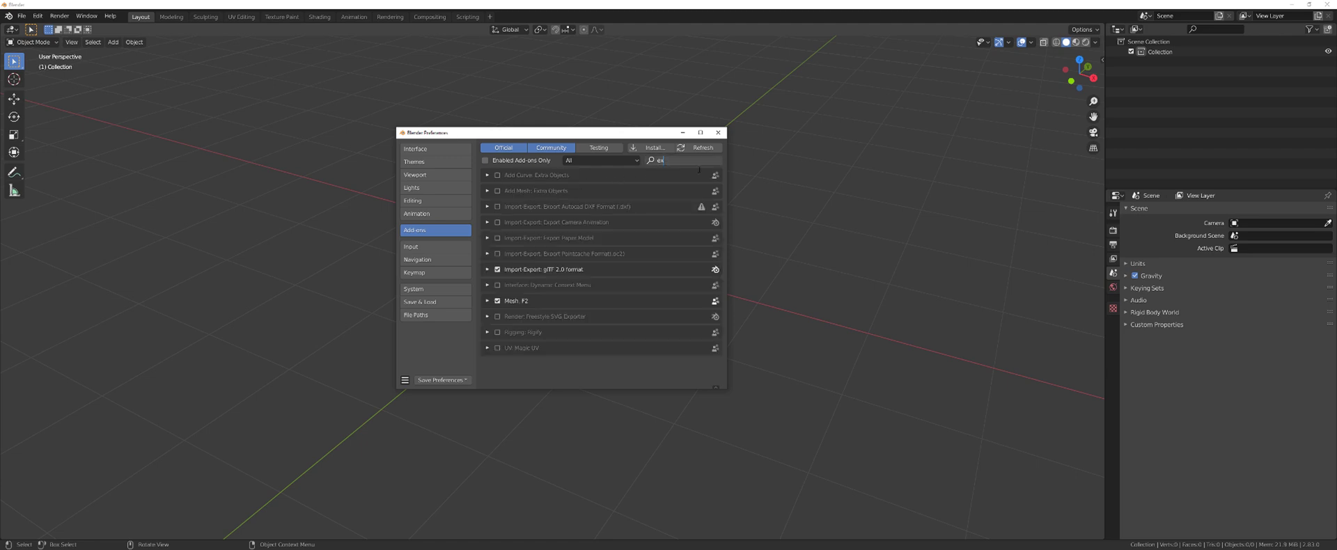
key(Return)
click(497, 174)
- Install the HOps zip from Desktop\Blender\addons and enable Hard Ops 9
click(651, 148)
click(446, 264)
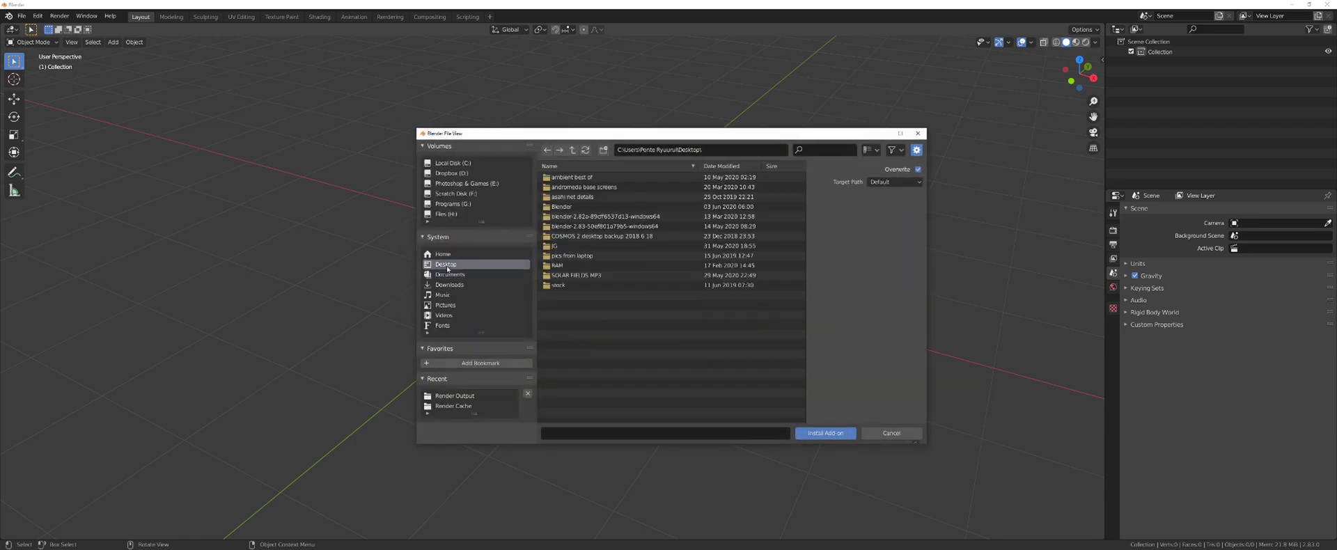
double_click(600, 208)
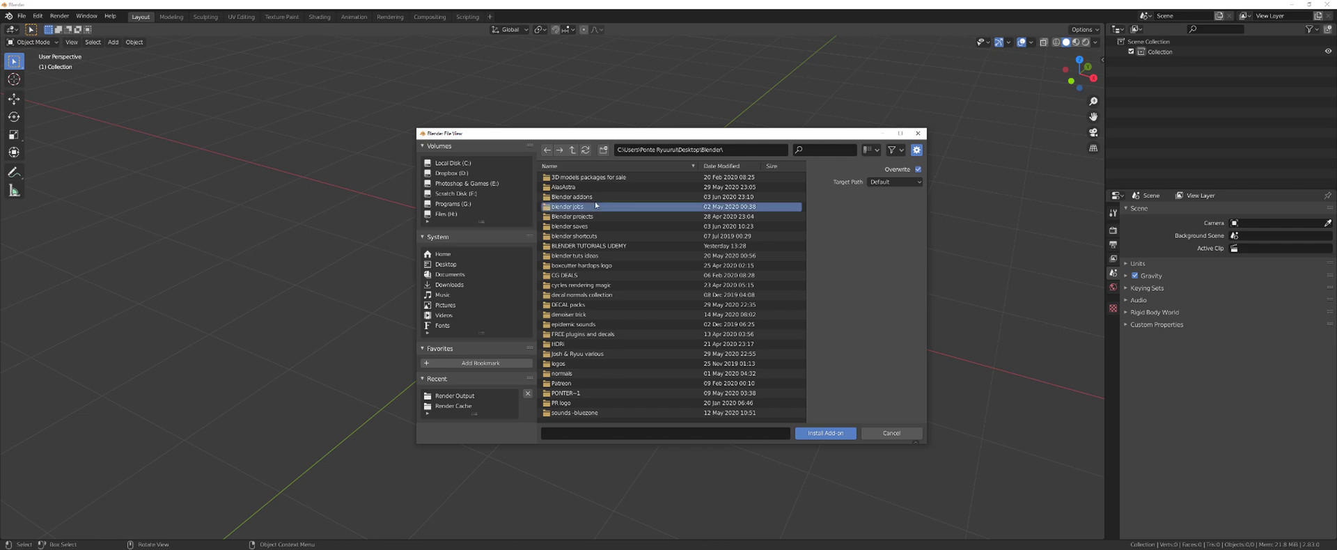
double_click(594, 198)
click(604, 217)
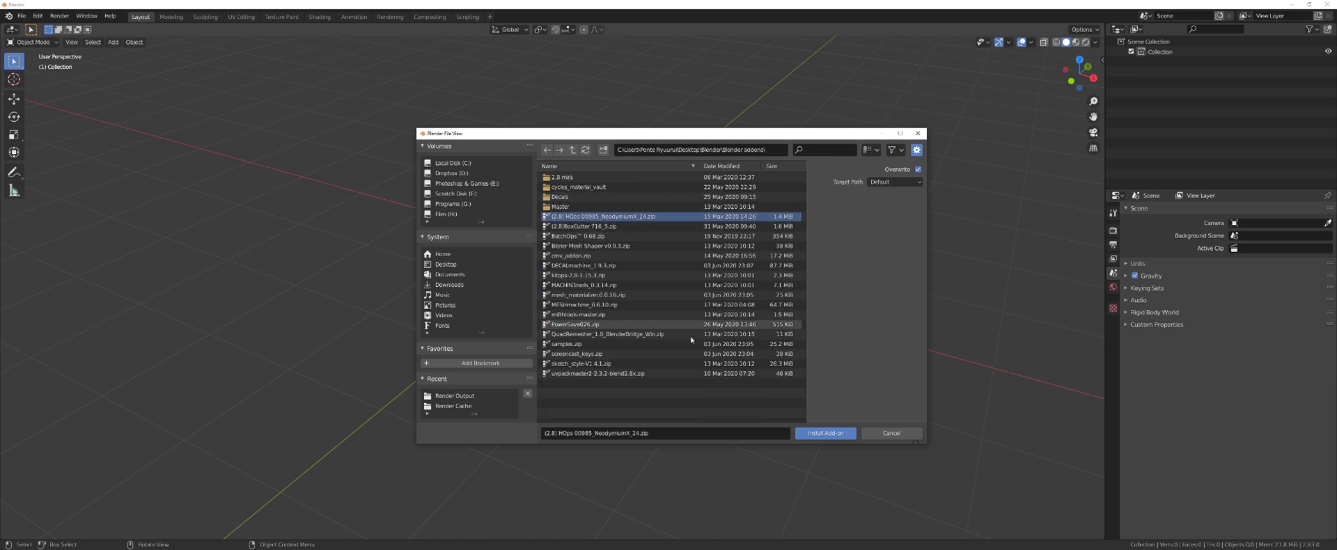
click(825, 433)
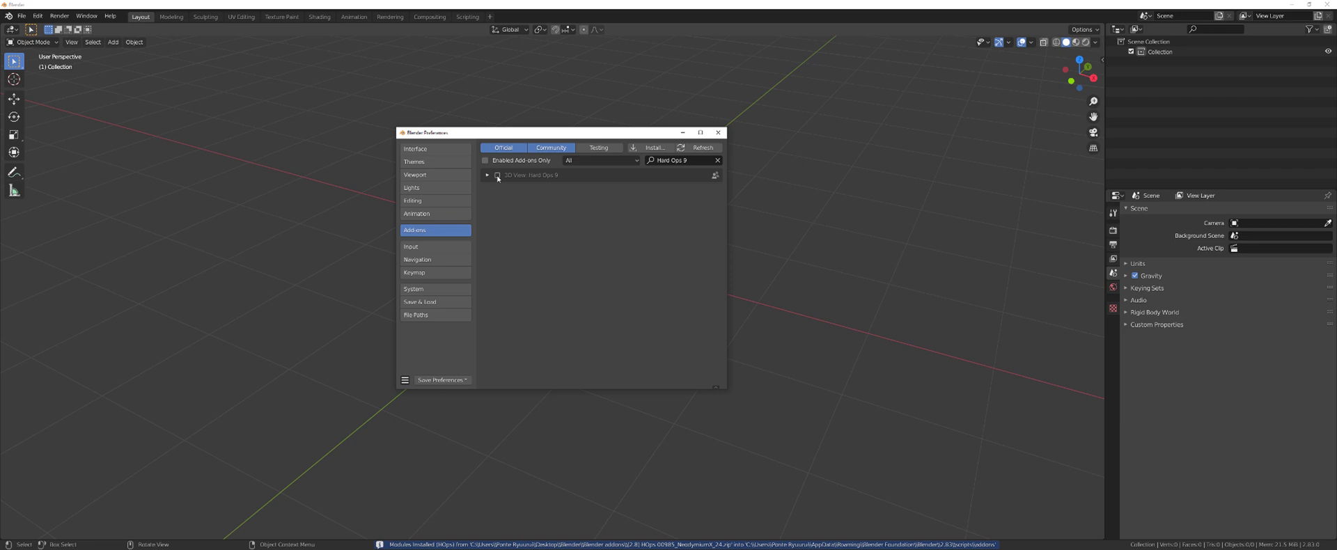
click(497, 175)
click(686, 160)
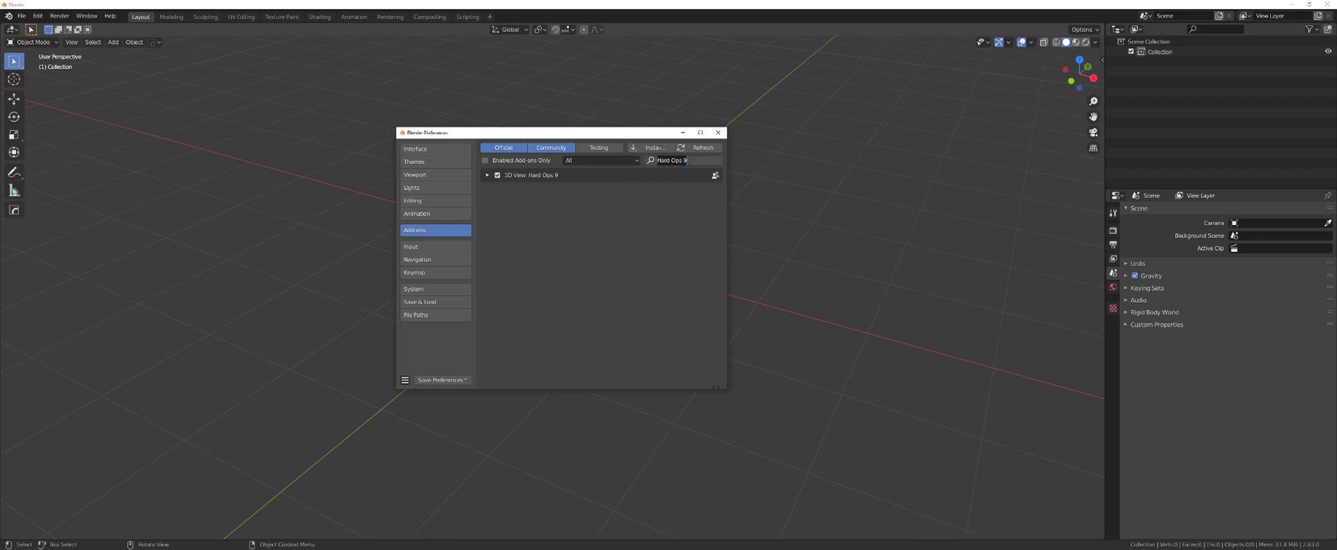
- Install and enable BatchOps, then install the Bezier Mesh Shaper add-on
click(651, 147)
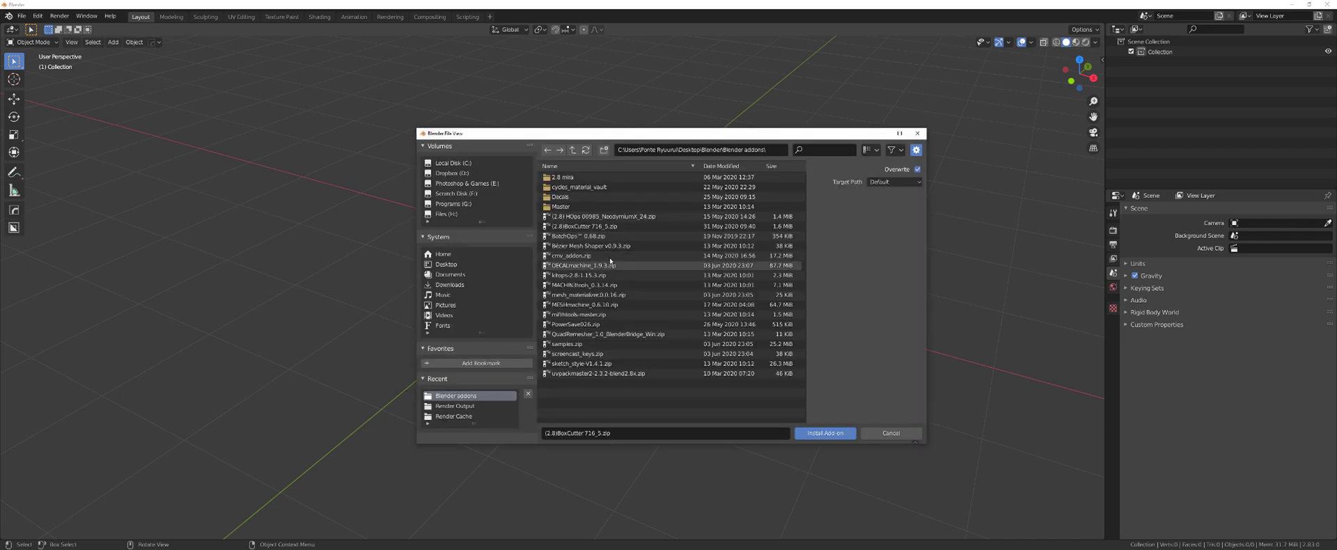
click(646, 236)
click(815, 432)
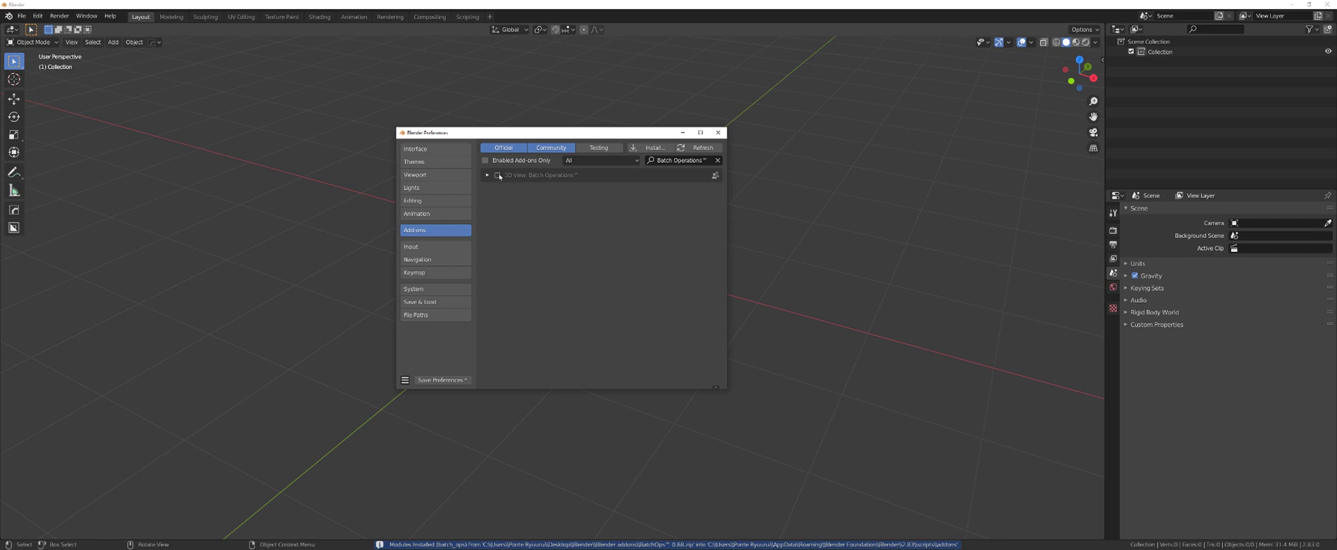
click(671, 162)
click(651, 147)
click(611, 246)
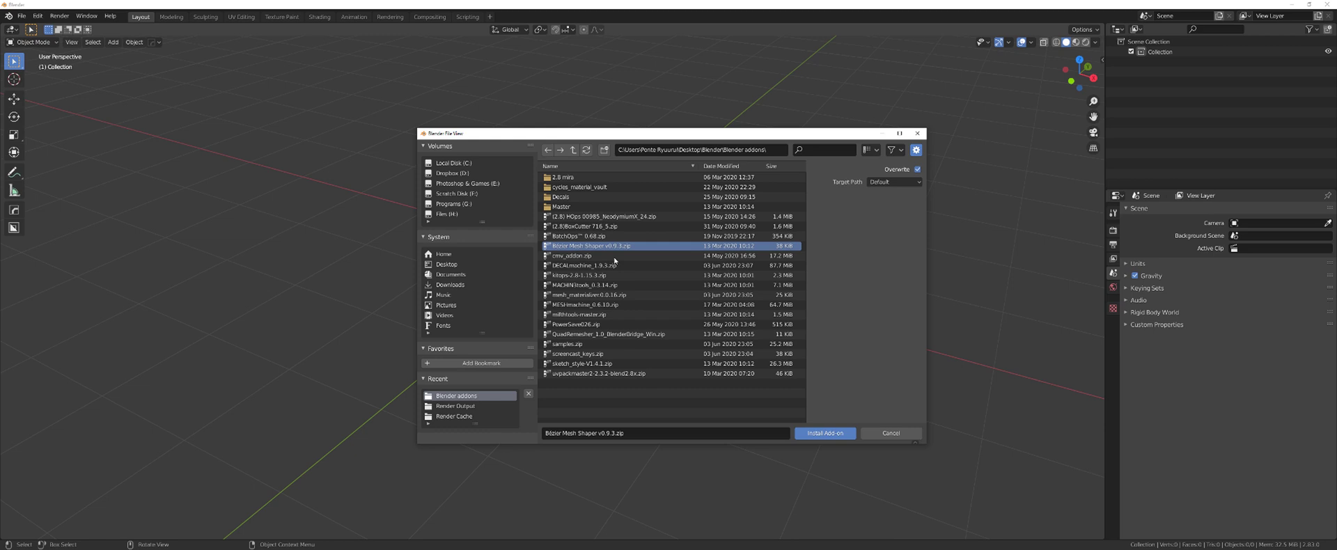
double_click(605, 245)
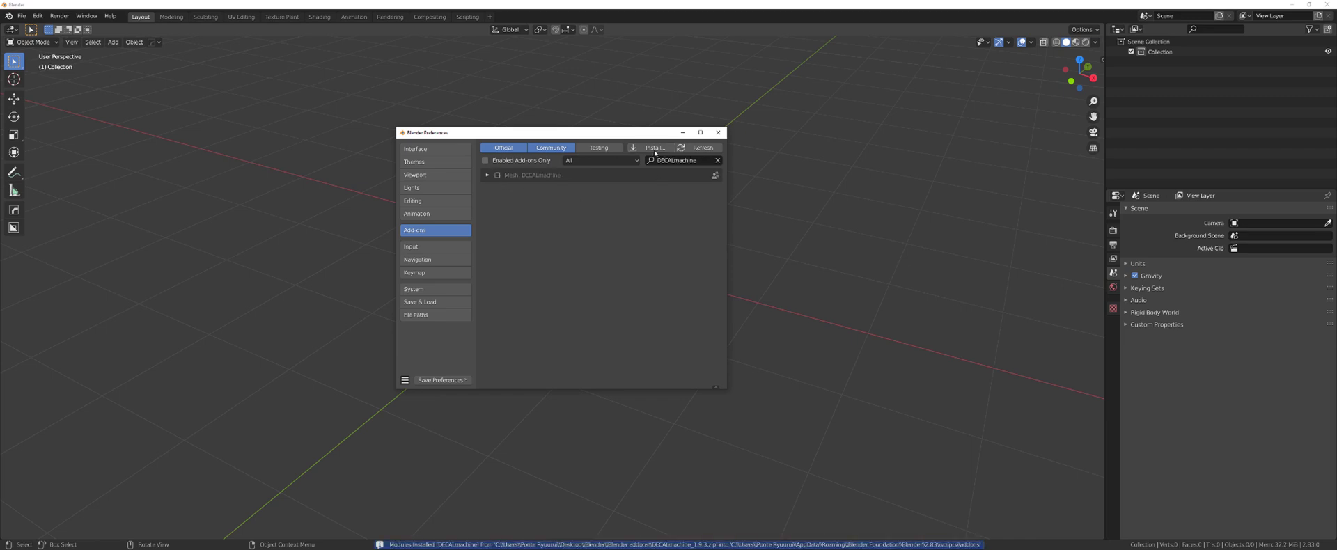
- Install the KIT OPS, MACHIN3tools and Mesh Materializer add-on zips
click(653, 148)
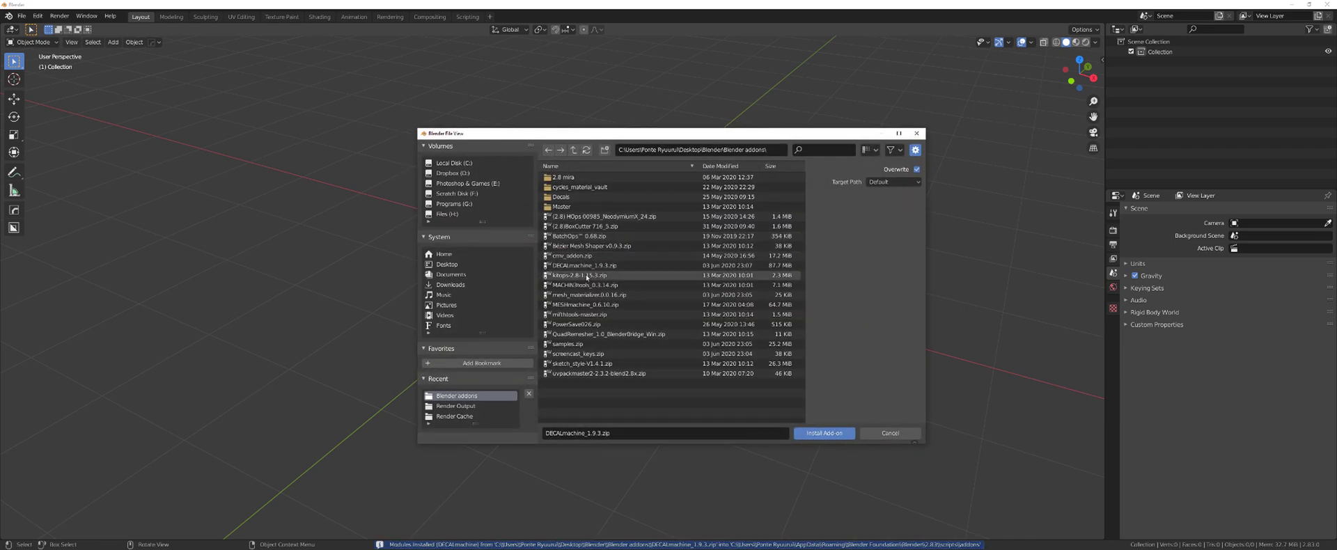
click(586, 276)
click(824, 433)
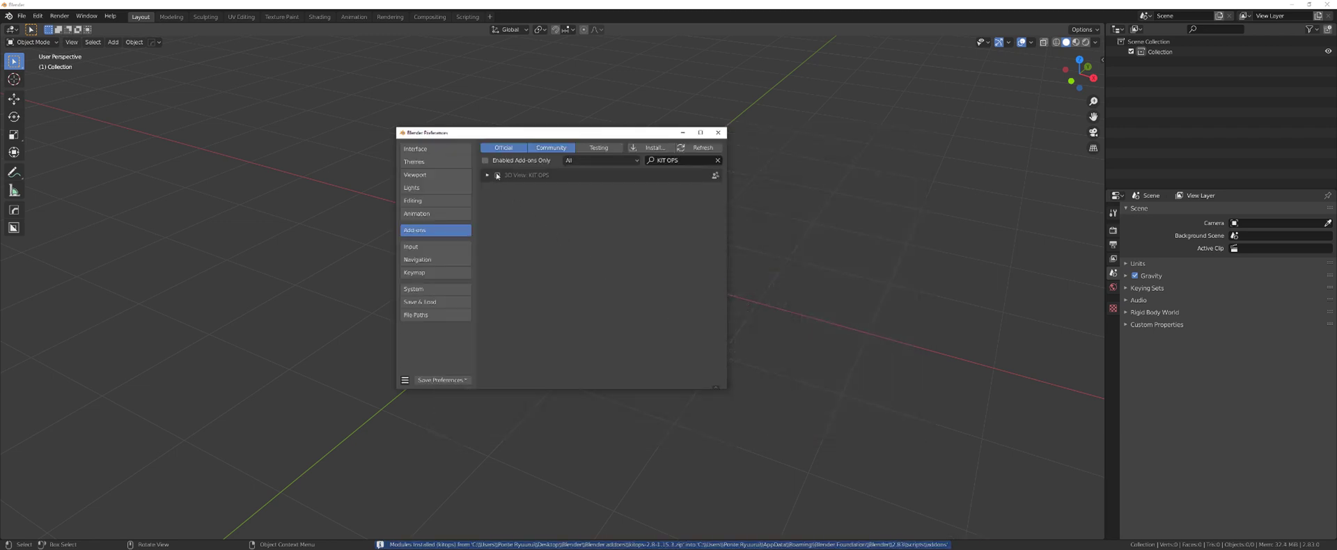
click(653, 148)
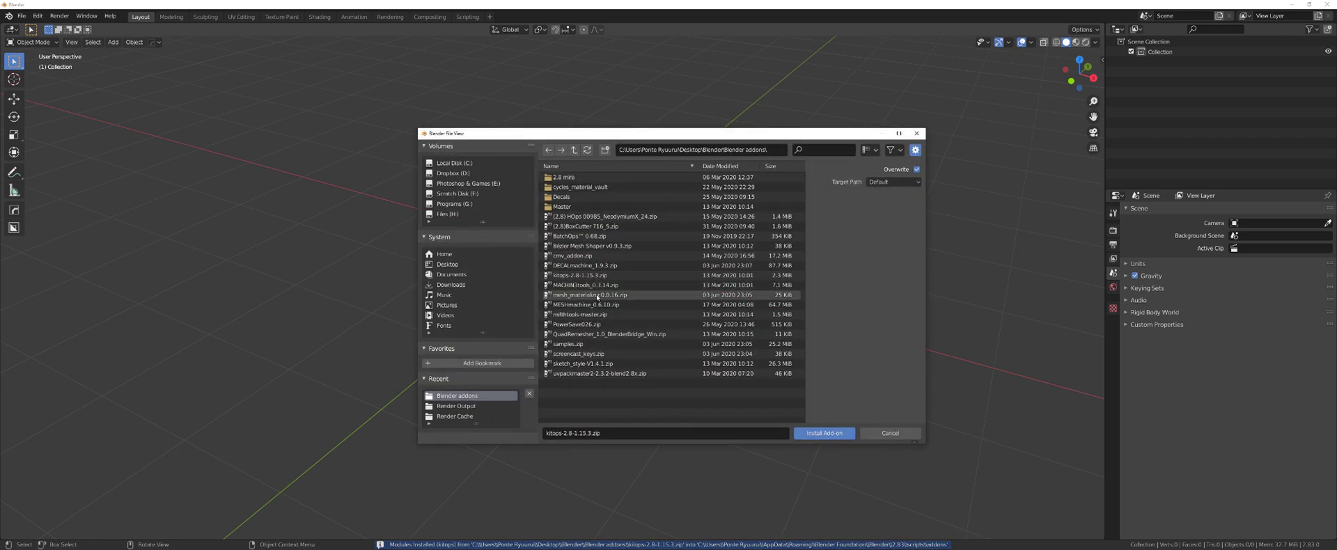
click(592, 285)
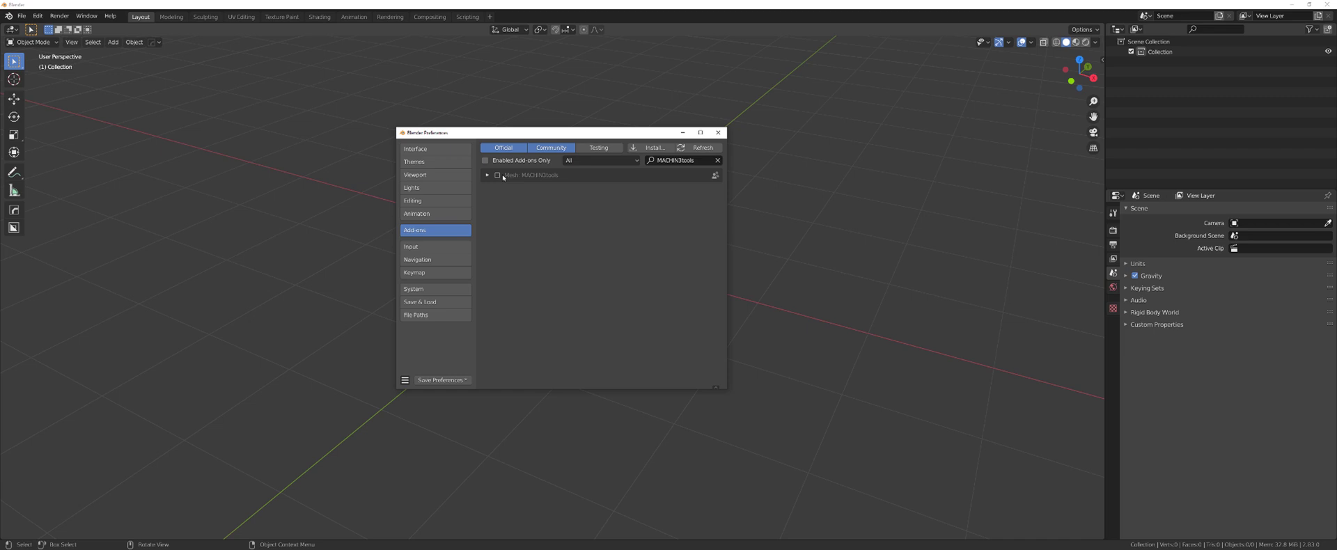
click(650, 147)
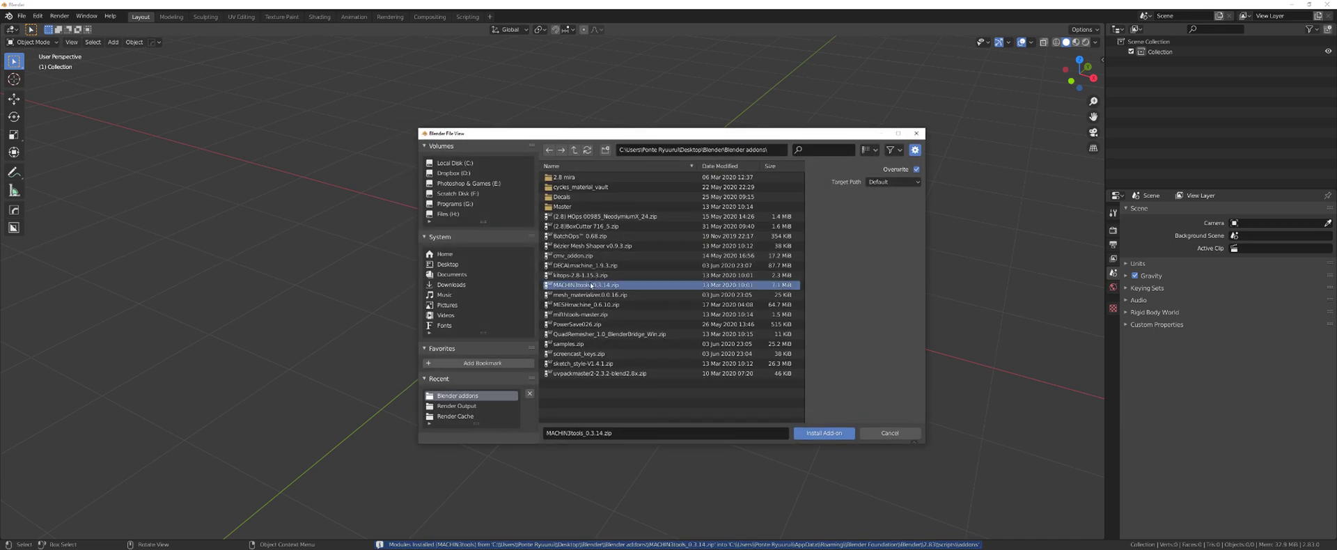
click(597, 295)
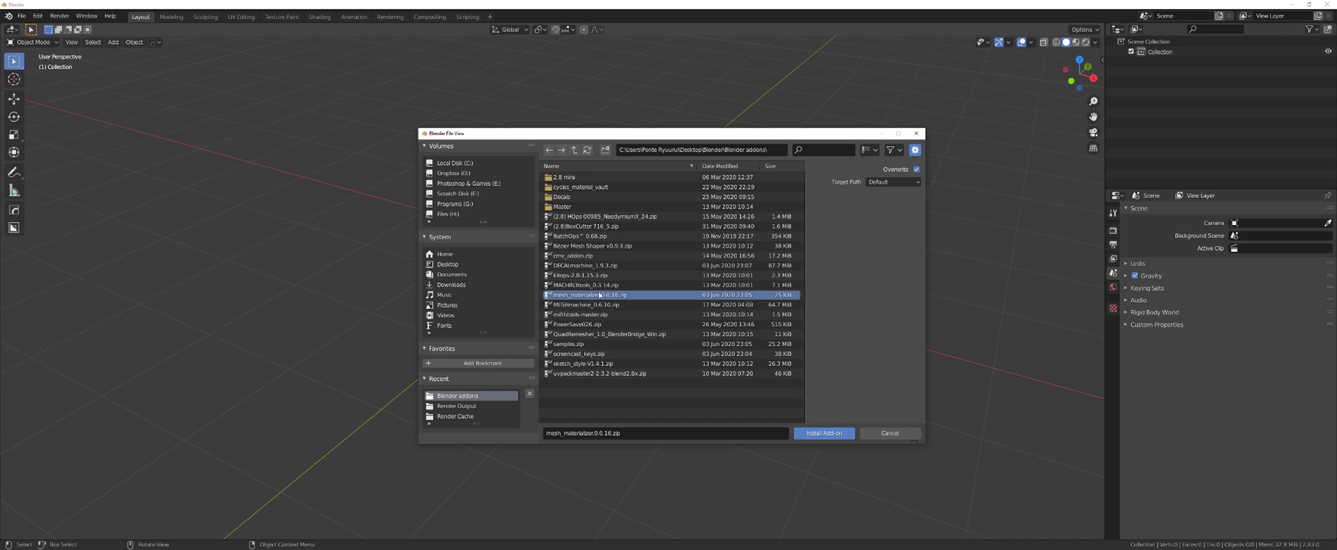
key(Return)
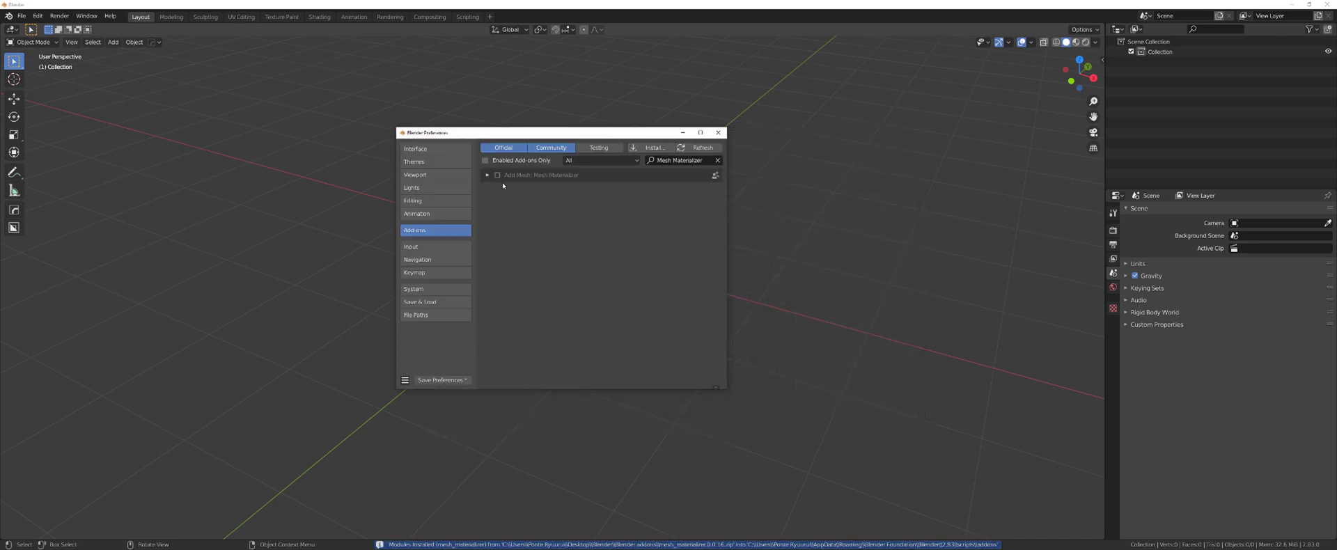
- Install and enable the PowerSave and Screencast Keys add-ons
click(651, 148)
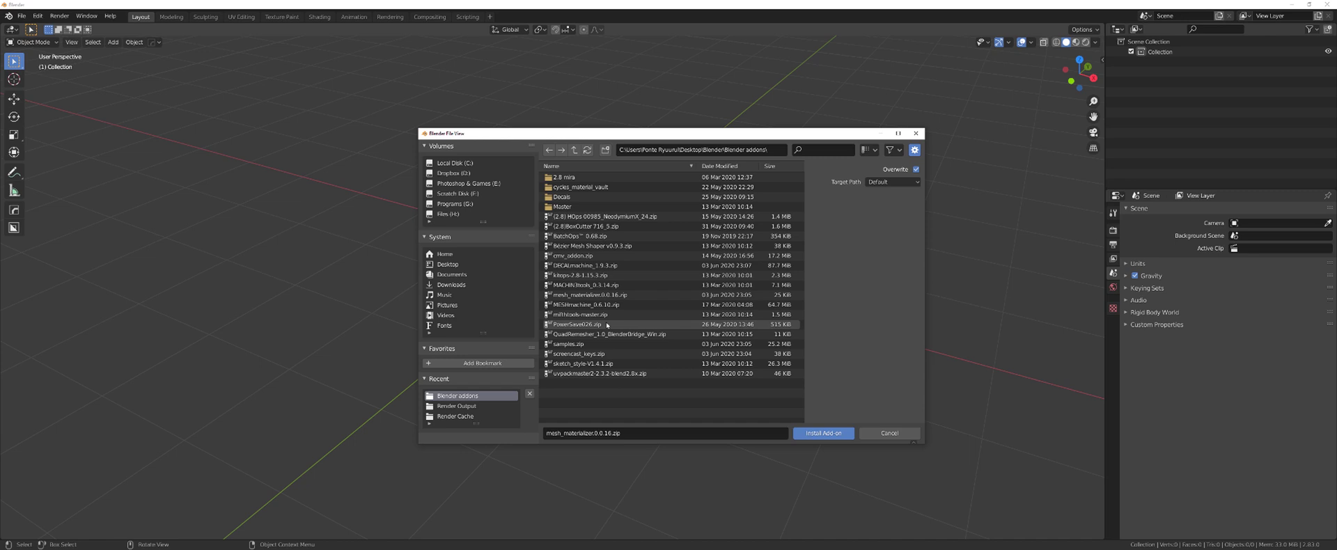
double_click(606, 324)
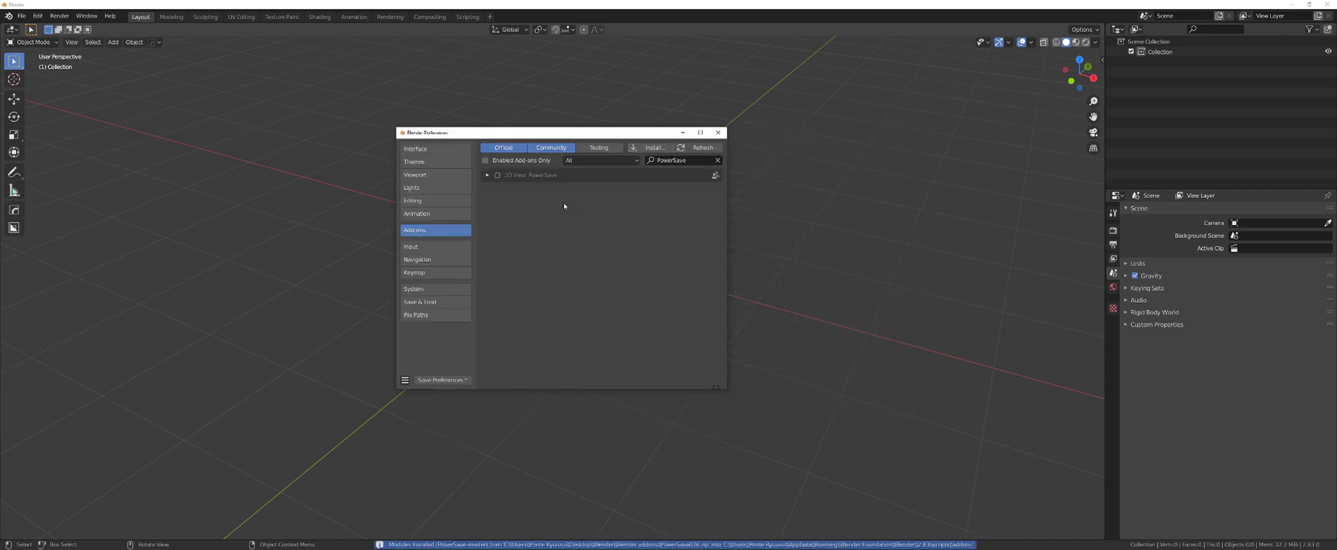
click(497, 176)
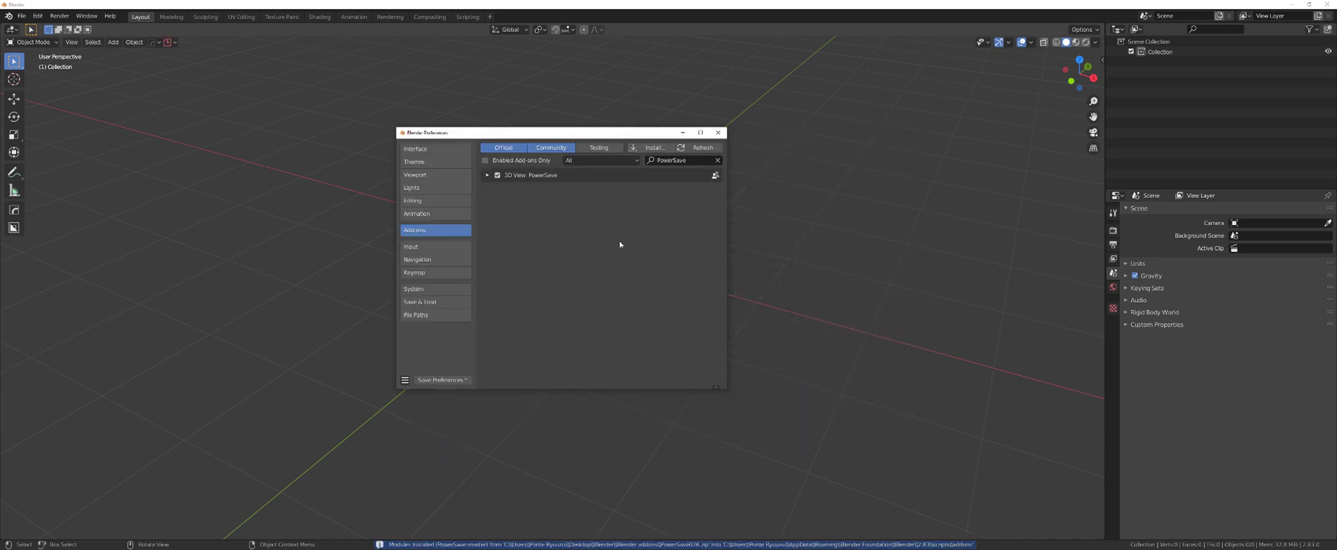
click(651, 147)
click(608, 334)
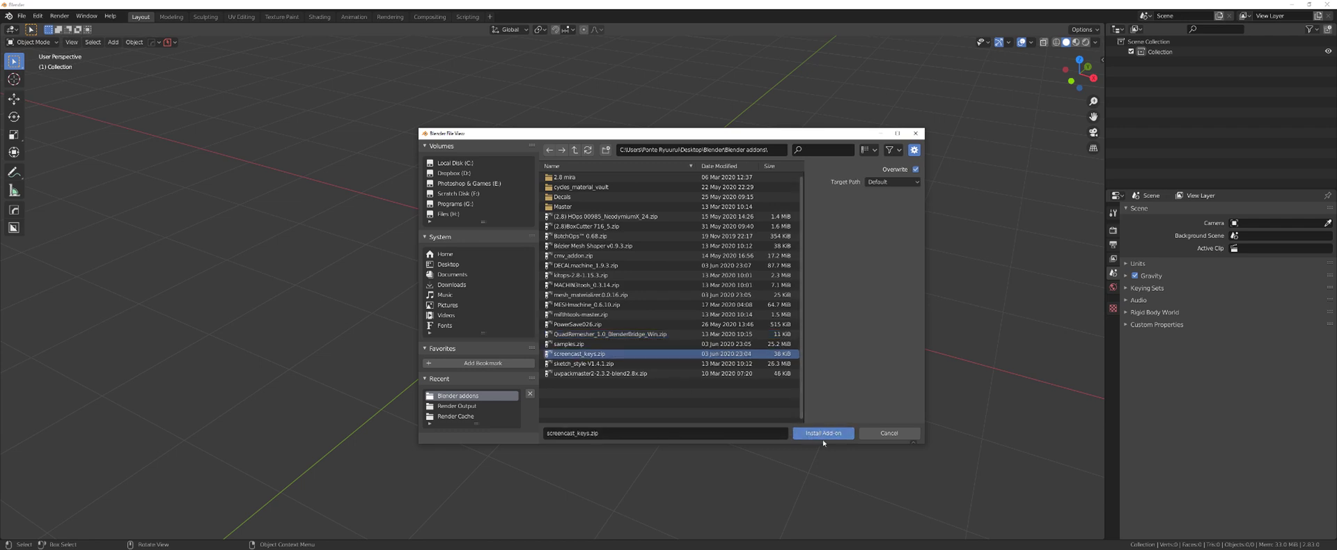
click(810, 433)
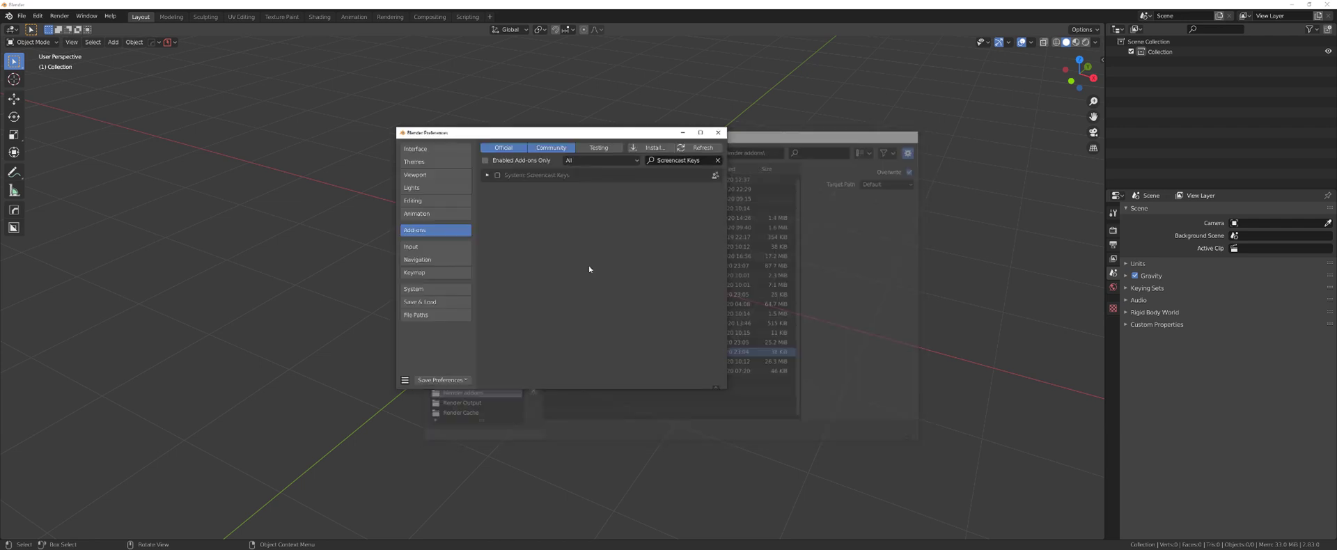
click(497, 176)
- Install SketchStyle and UVPackmaster2, enable UVPackmaster2, and save the preferences
click(650, 149)
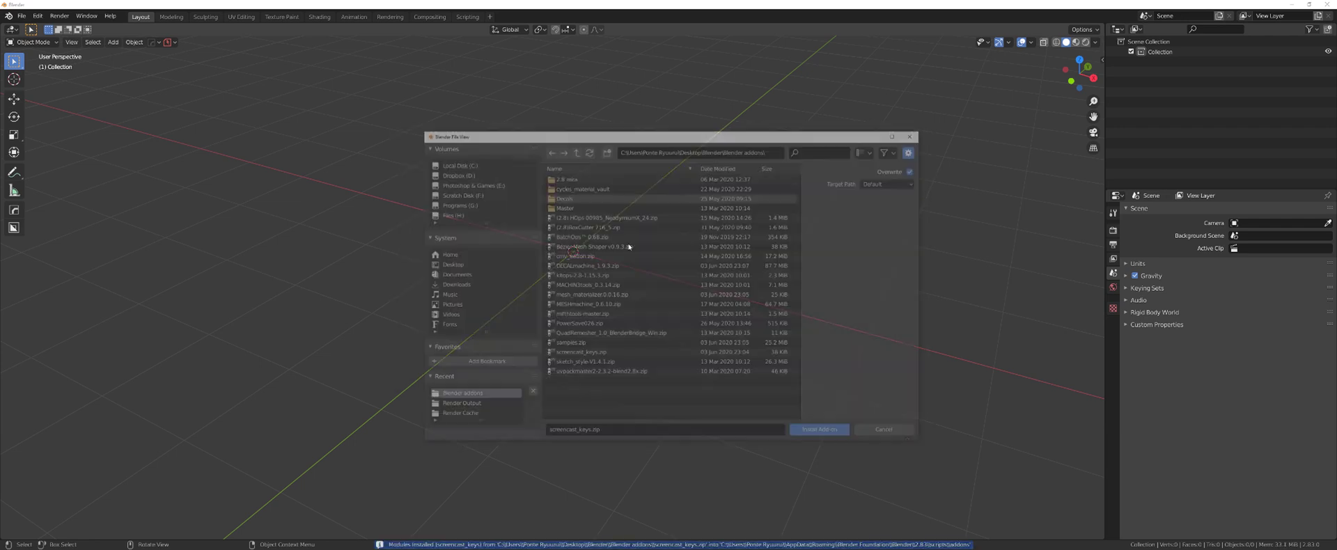
click(644, 366)
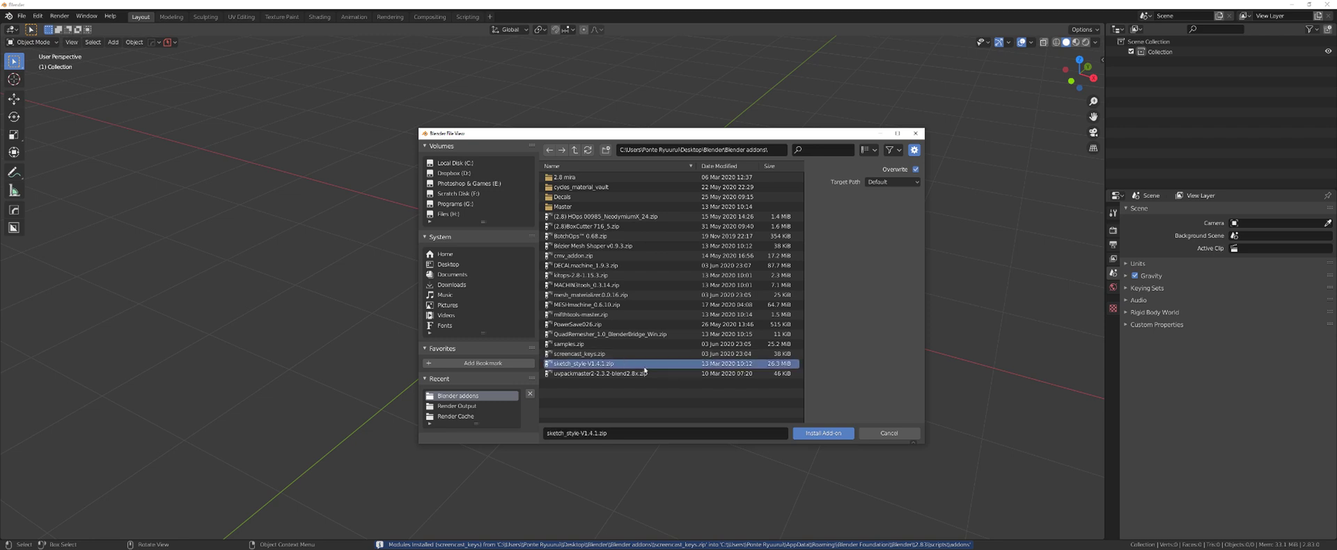
click(823, 432)
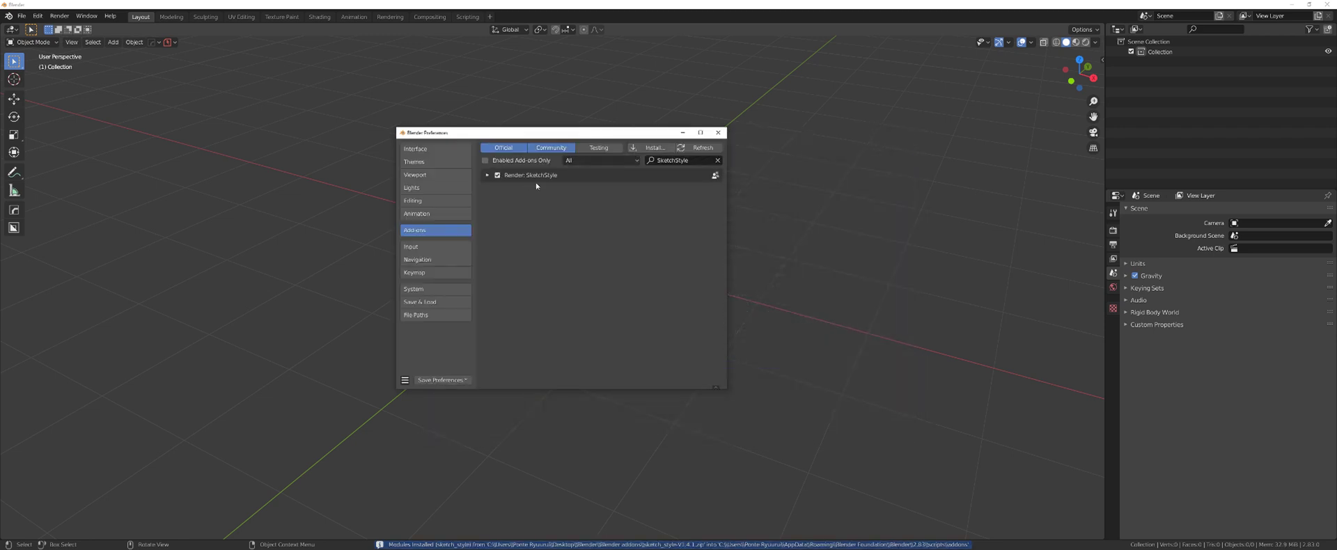
click(650, 148)
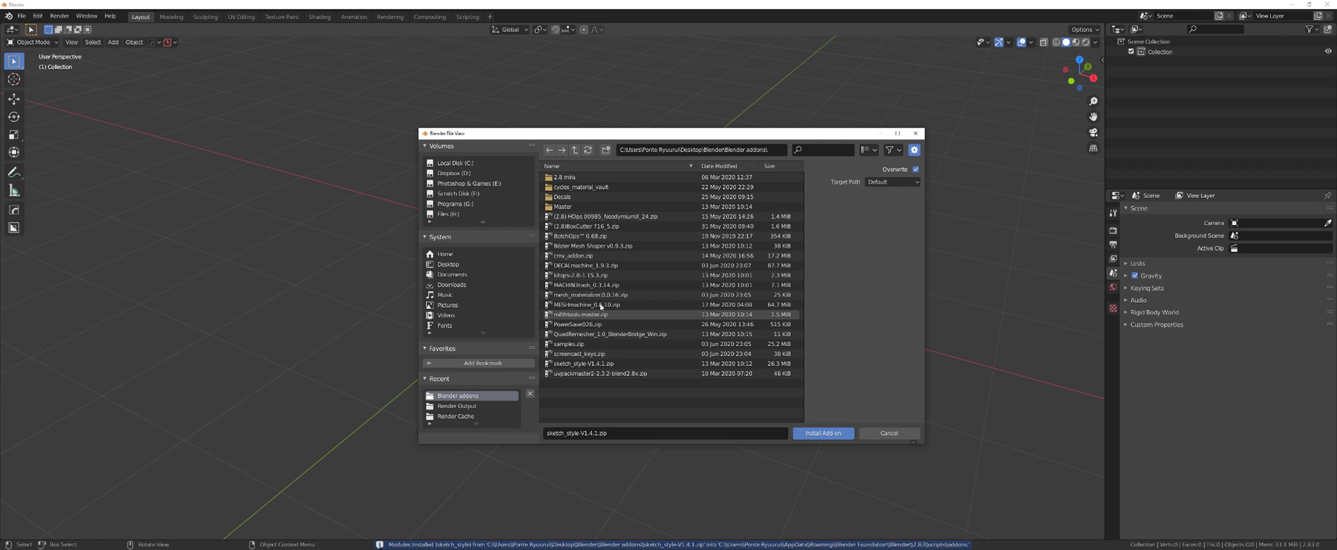
click(600, 373)
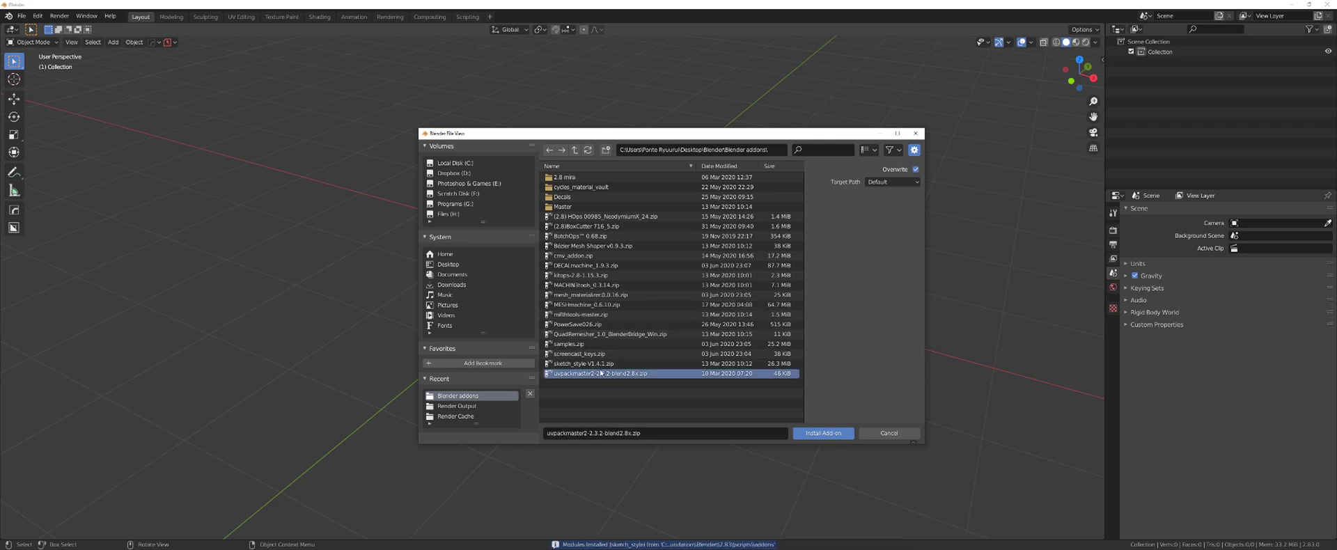
click(814, 433)
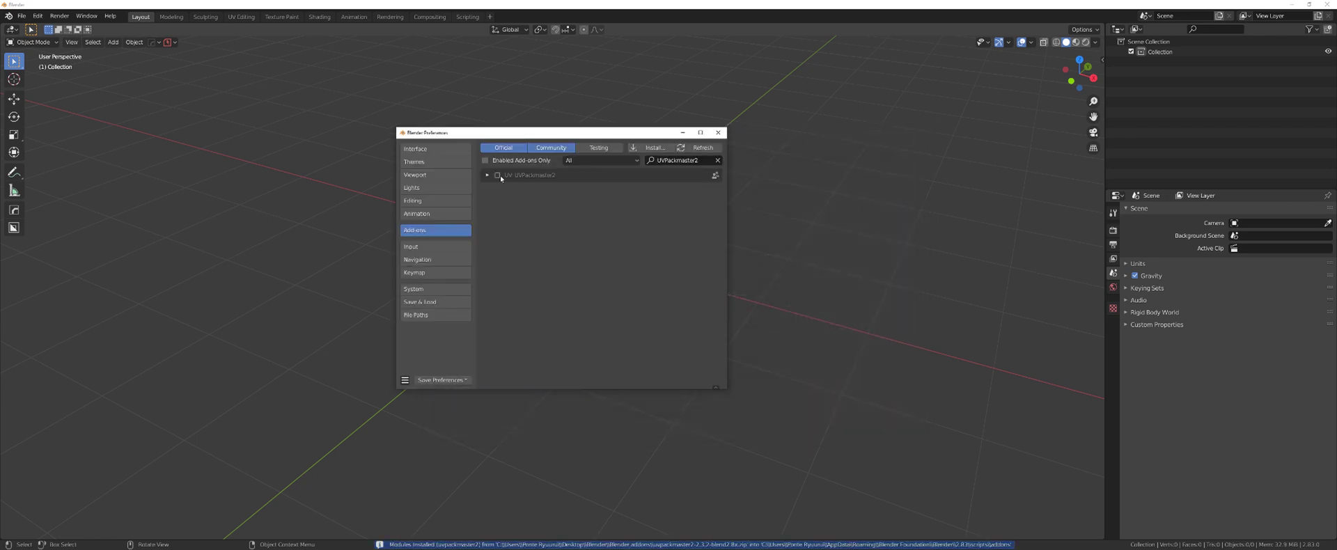
click(498, 175)
click(443, 380)
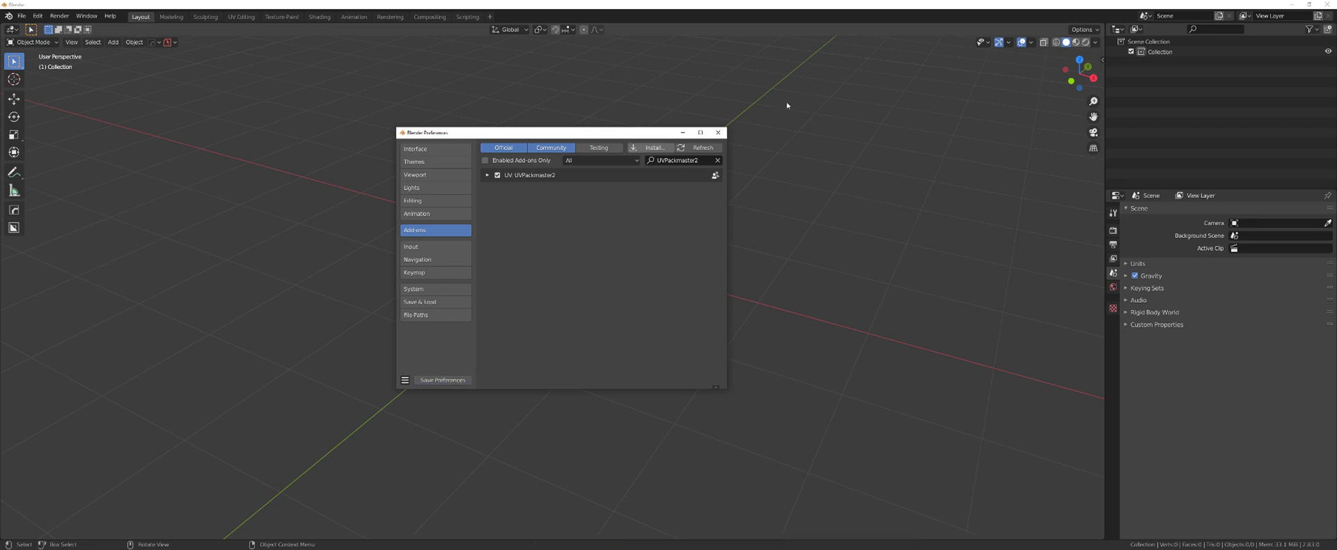
click(717, 133)
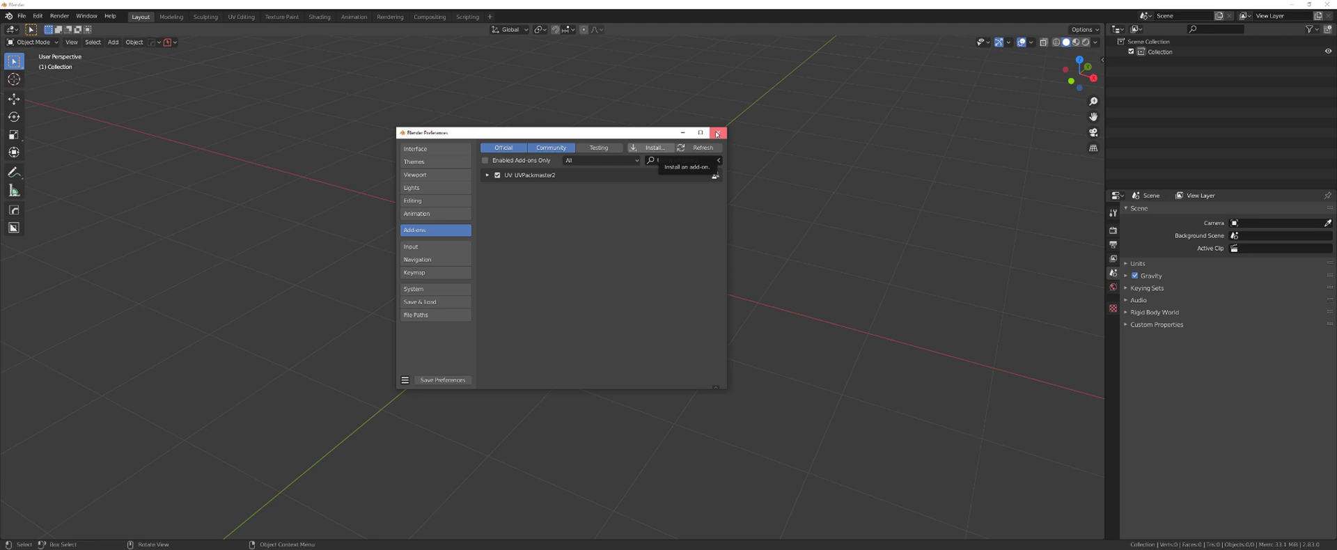
- Close Preferences and set the sidebar View Clip Start to 0.01 m and Clip End to 2000 m
click(717, 132)
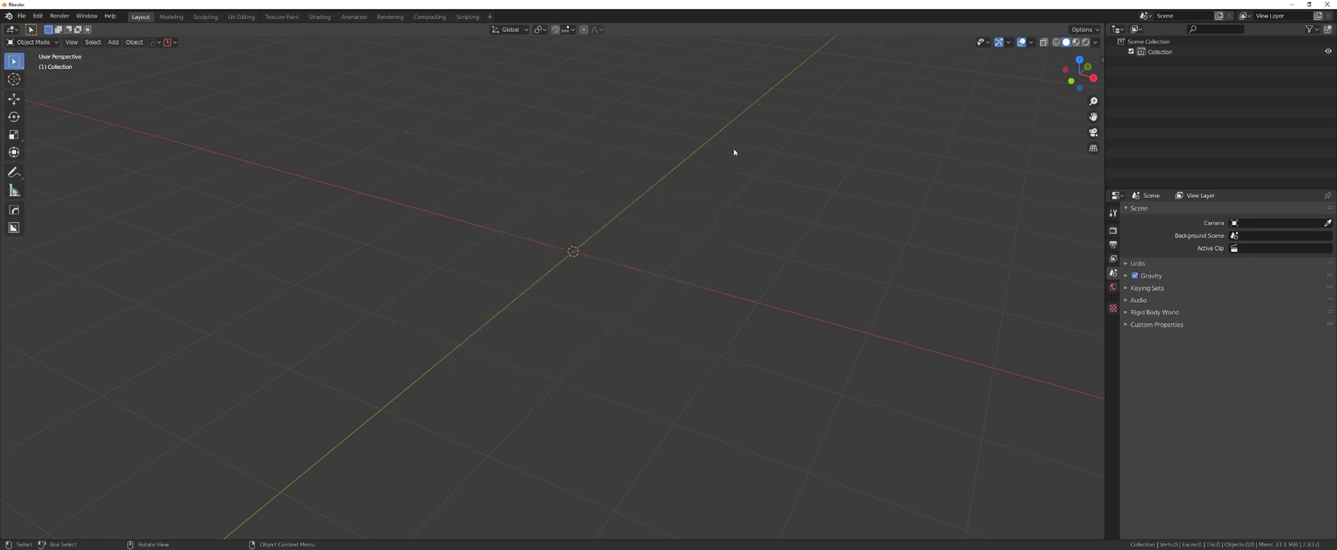
click(1101, 60)
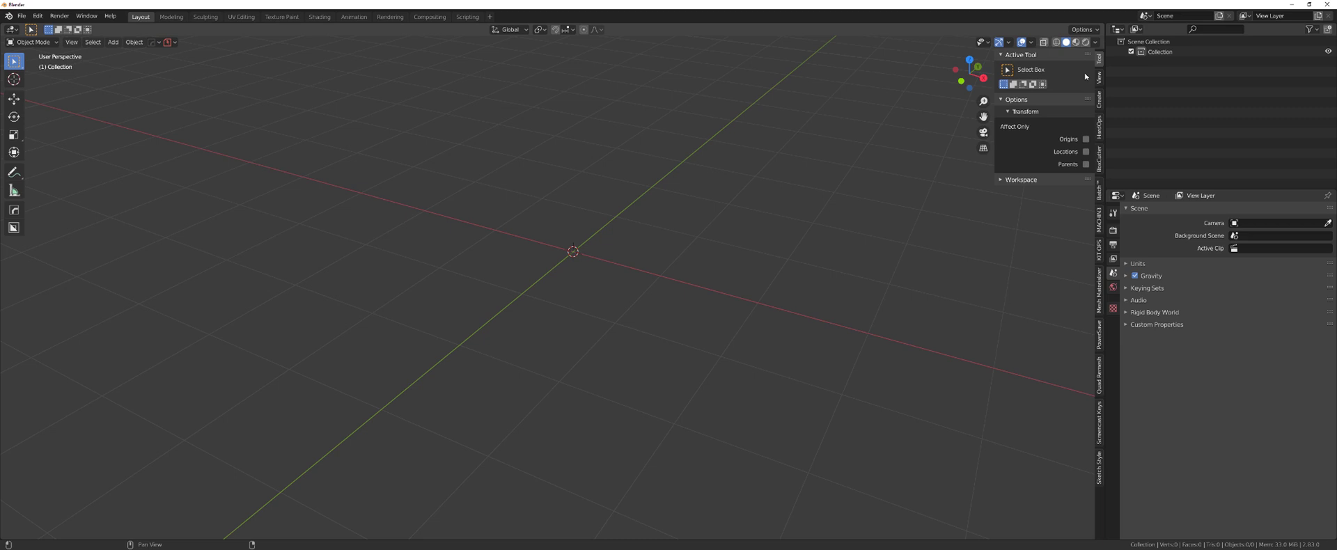
click(1098, 77)
double_click(1065, 81)
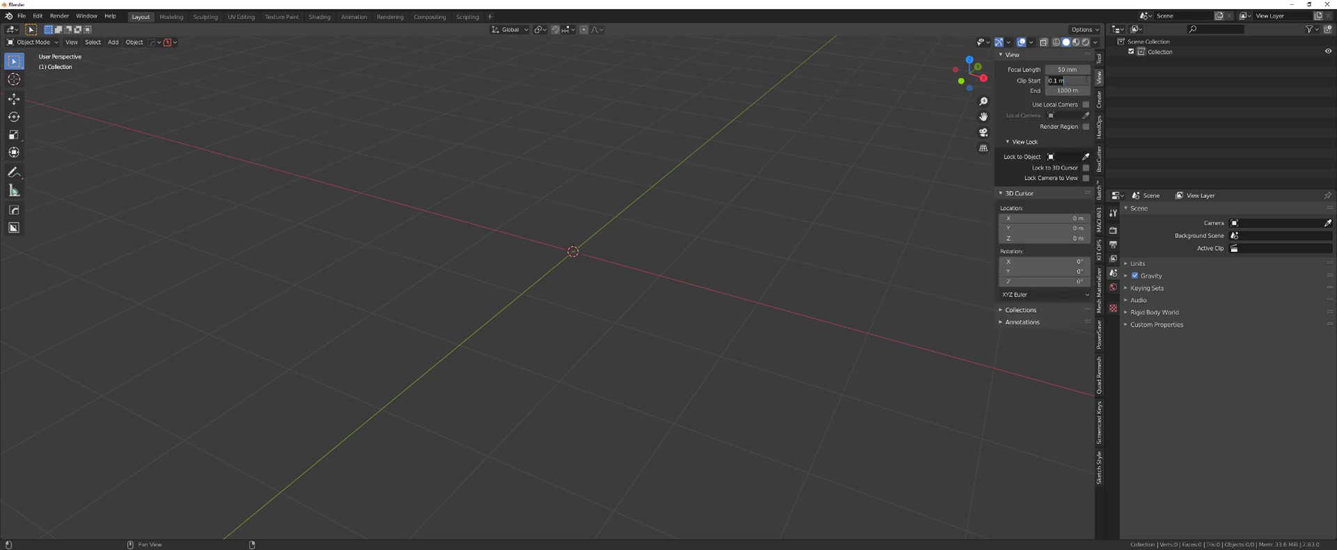
text(0.01)
key(Return)
double_click(1067, 90)
text(2000)
key(Return)
middle_drag(586, 274, 556, 251)
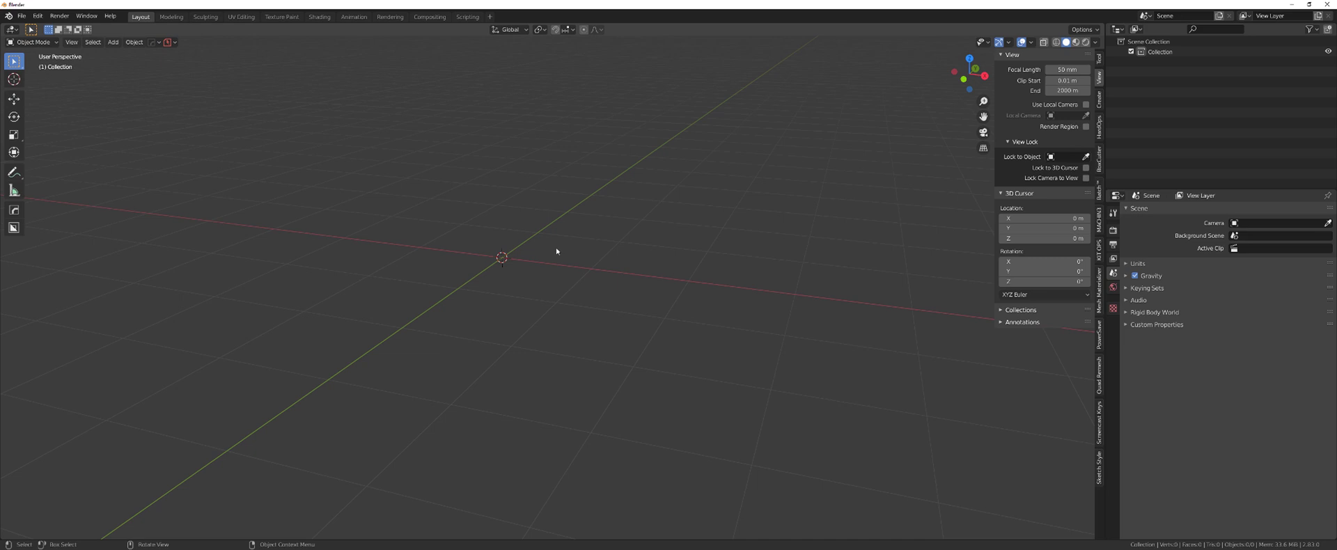
- Add a cube at the origin and toggle it in and out of Edit Mode
key(shift+a)
mouse_move(549, 261)
click(606, 273)
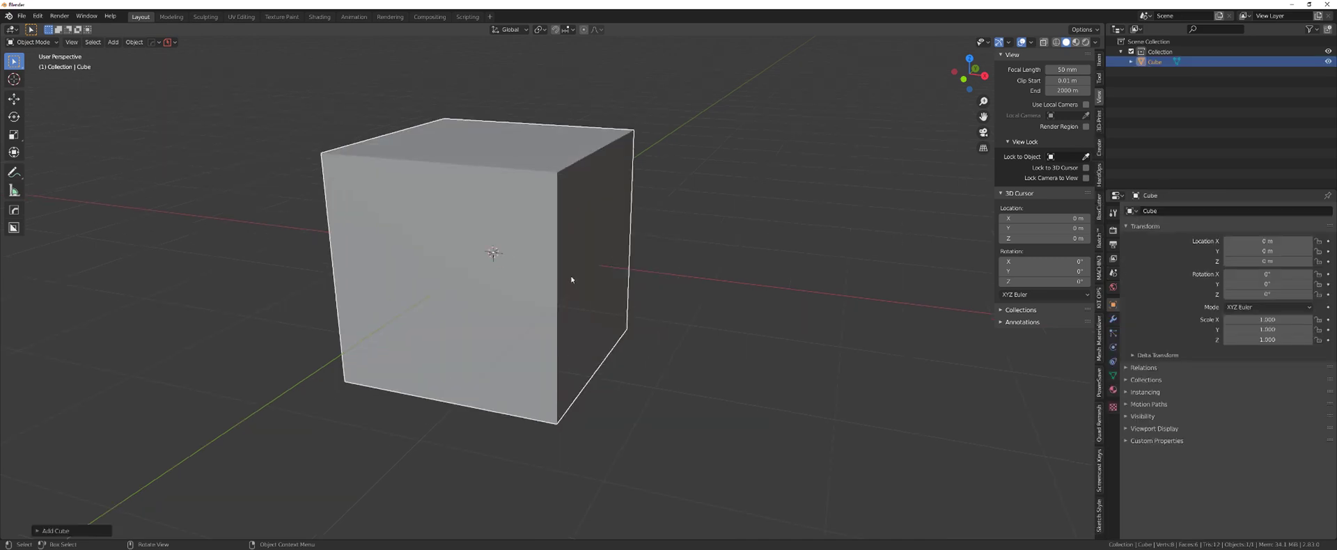
key(Tab)
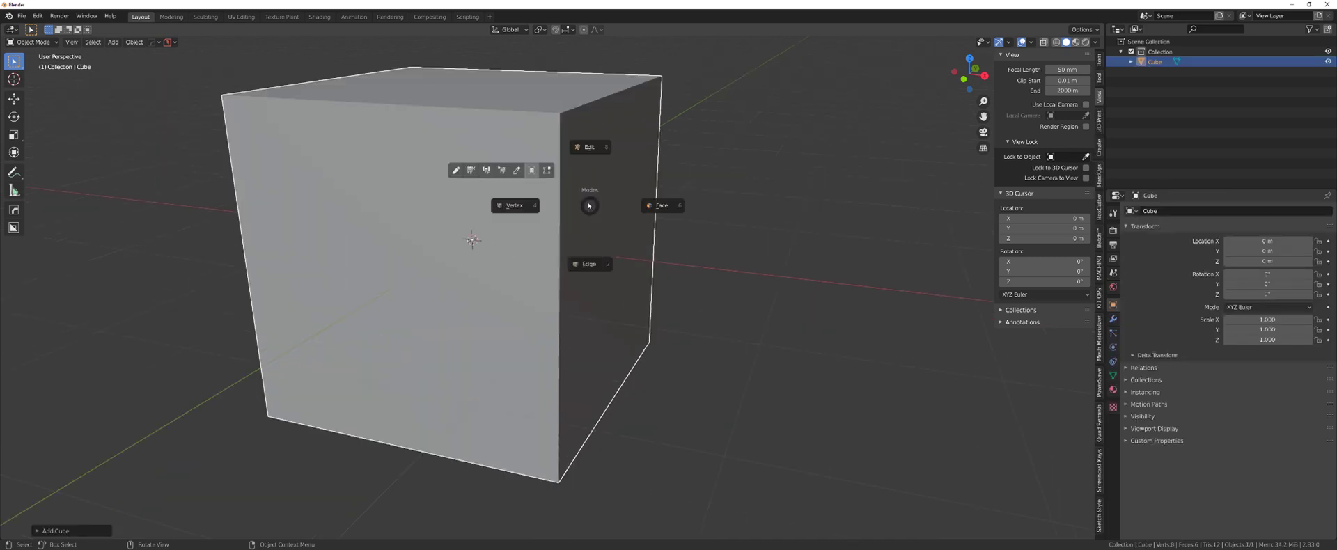
click(588, 188)
scroll(554, 266, up, 2)
scroll(555, 266, down, 3)
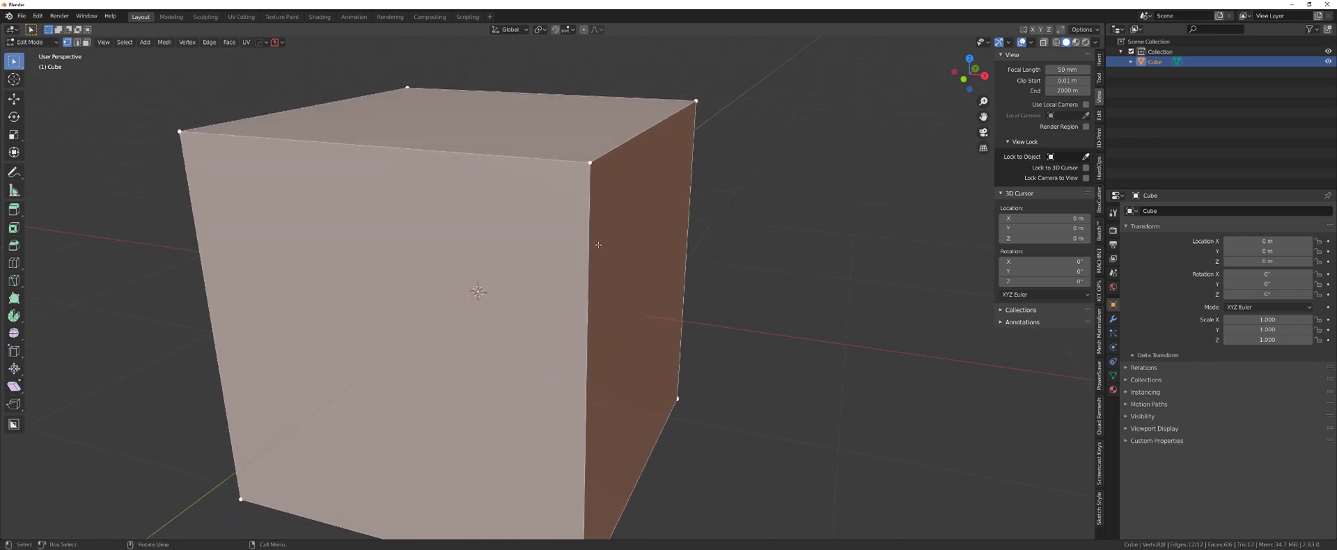
scroll(504, 293, up, 4)
key(Tab)
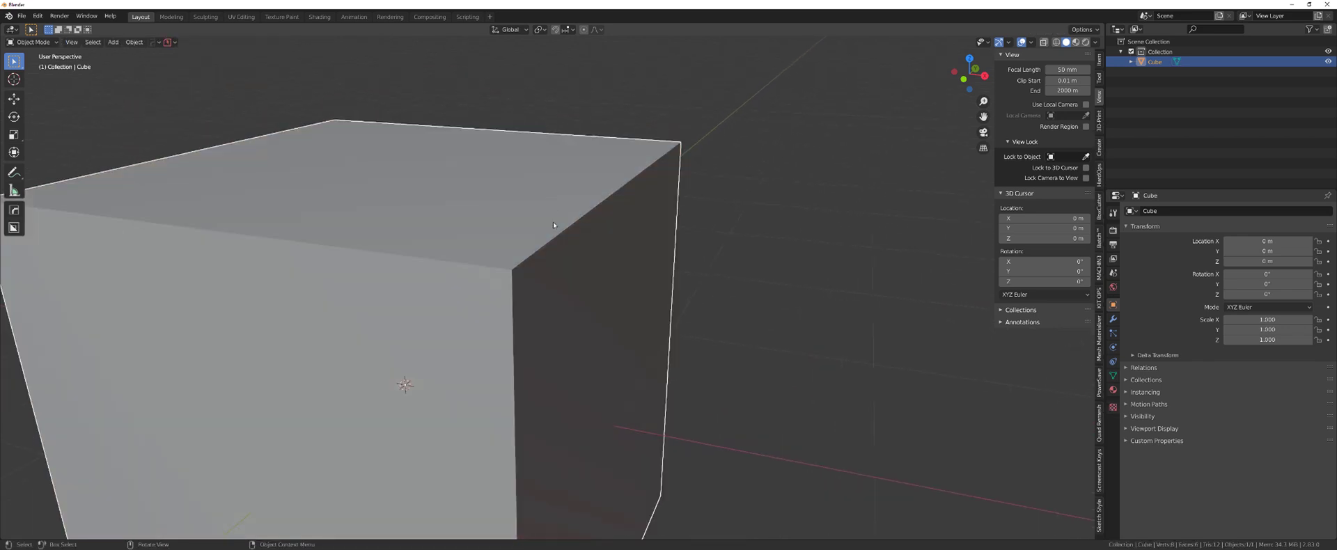
scroll(552, 222, down, 3)
key(Tab)
click(584, 275)
scroll(546, 199, up, 3)
key(Tab)
key(Tab)
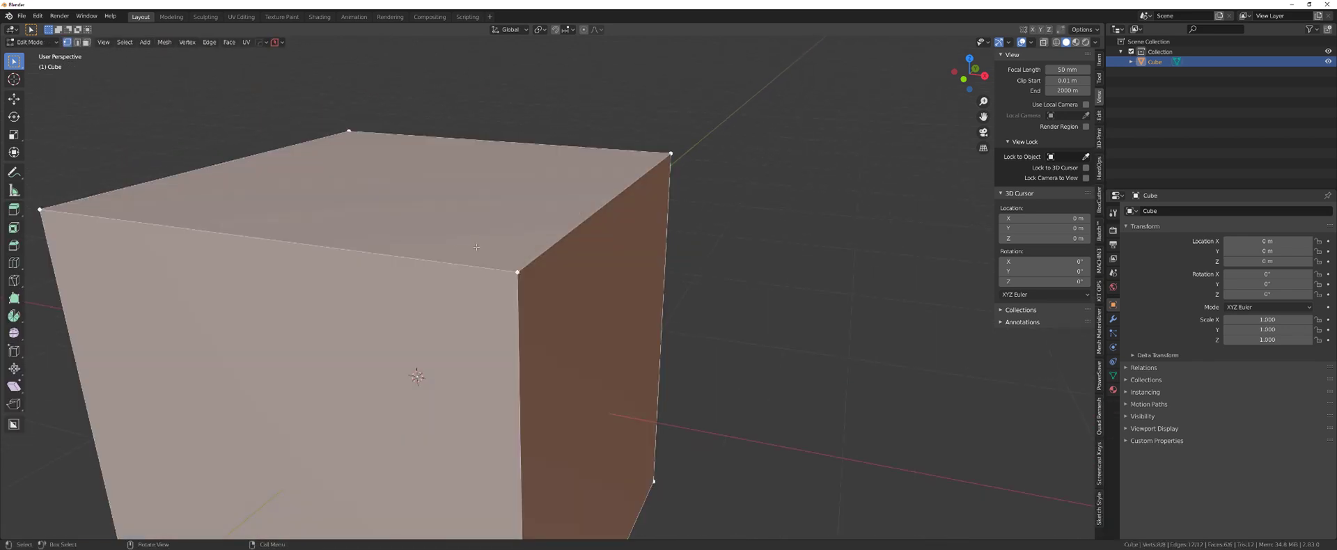
scroll(437, 241, up, 5)
shift+middle_drag(437, 240, 546, 220)
- Try a 0.1 m Clip Start, restore it to 0.01 m, and return to Object Mode
click(1070, 81)
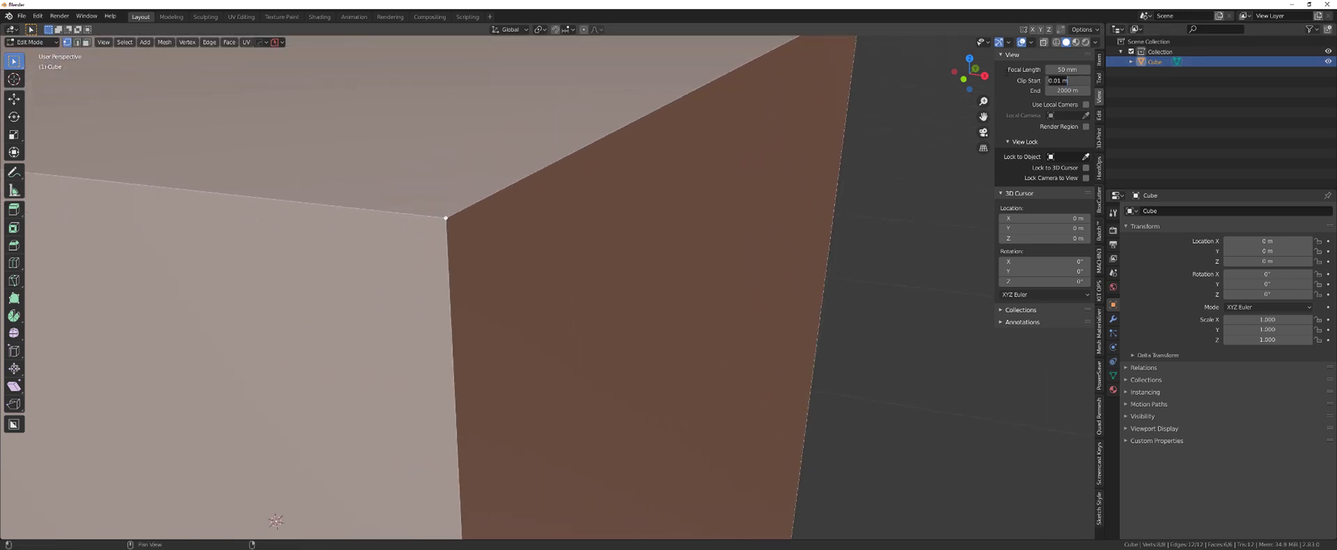
key(ctrl+a)
text(0.1)
key(Return)
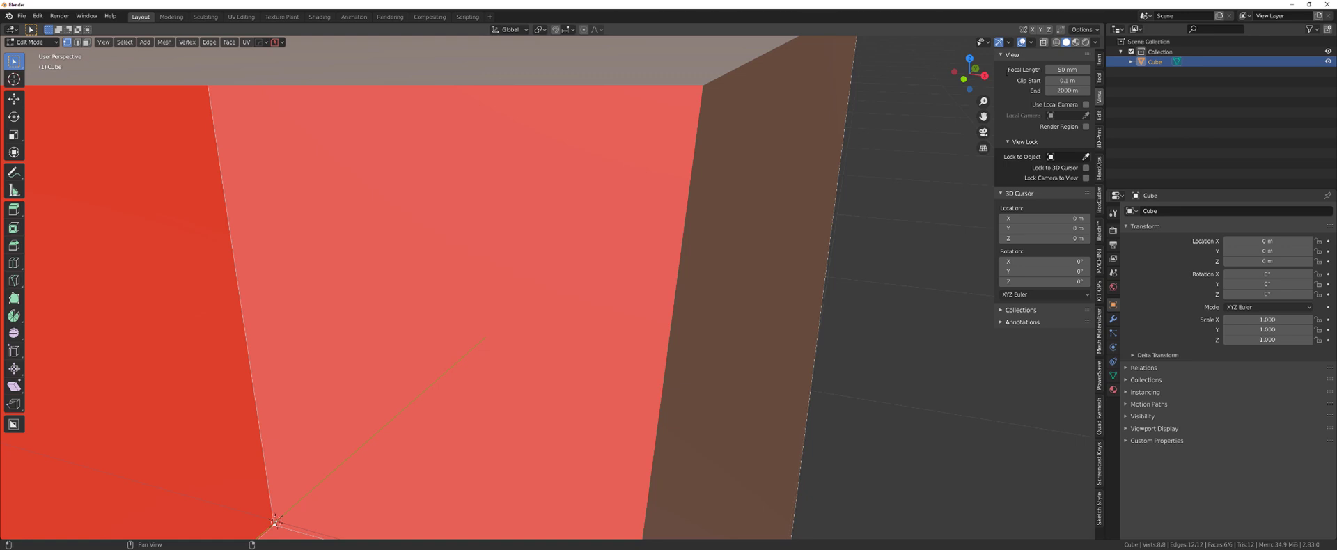
click(1066, 81)
key(ctrl+a)
text(0.01)
key(Return)
scroll(539, 148, down, 6)
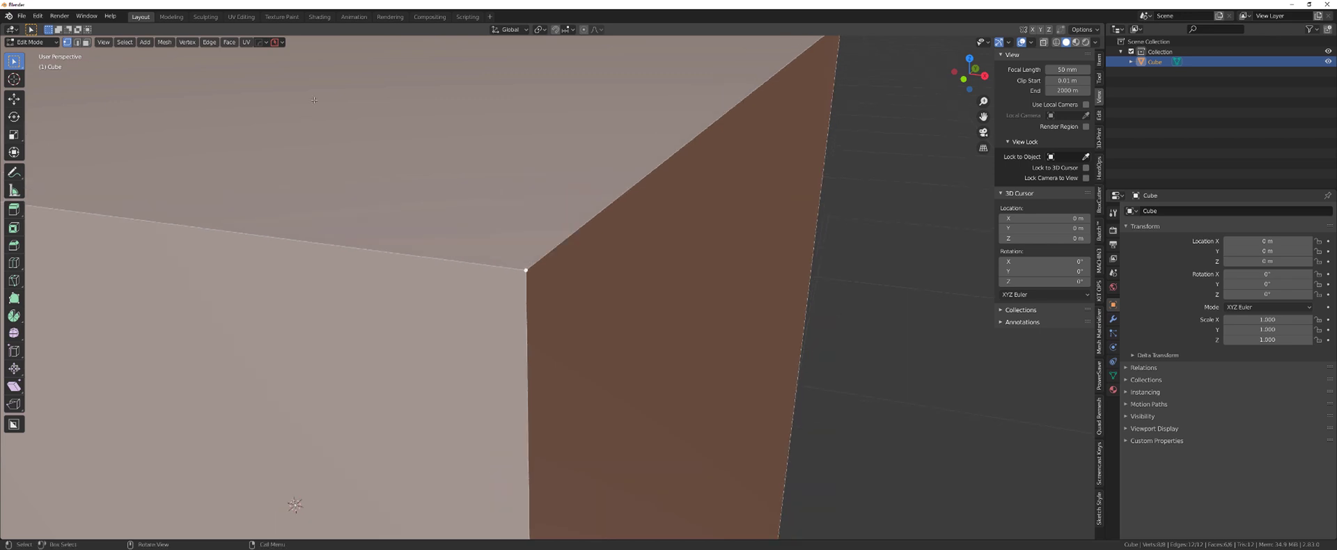
scroll(539, 148, down, 4)
middle_drag(539, 149, 568, 250)
scroll(549, 181, up, 5)
scroll(568, 251, down, 5)
key(Tab)
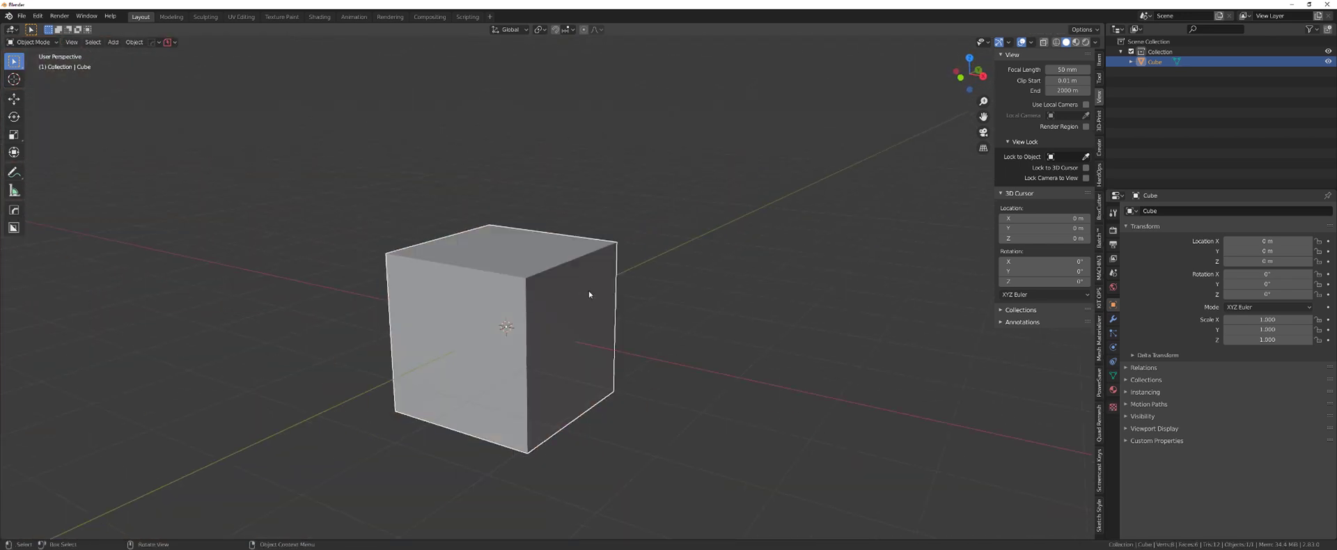
- Delete the cube and apply Hard Ops' Settings > ViewPort > Eevee HQ setup
key(Delete)
click(1096, 42)
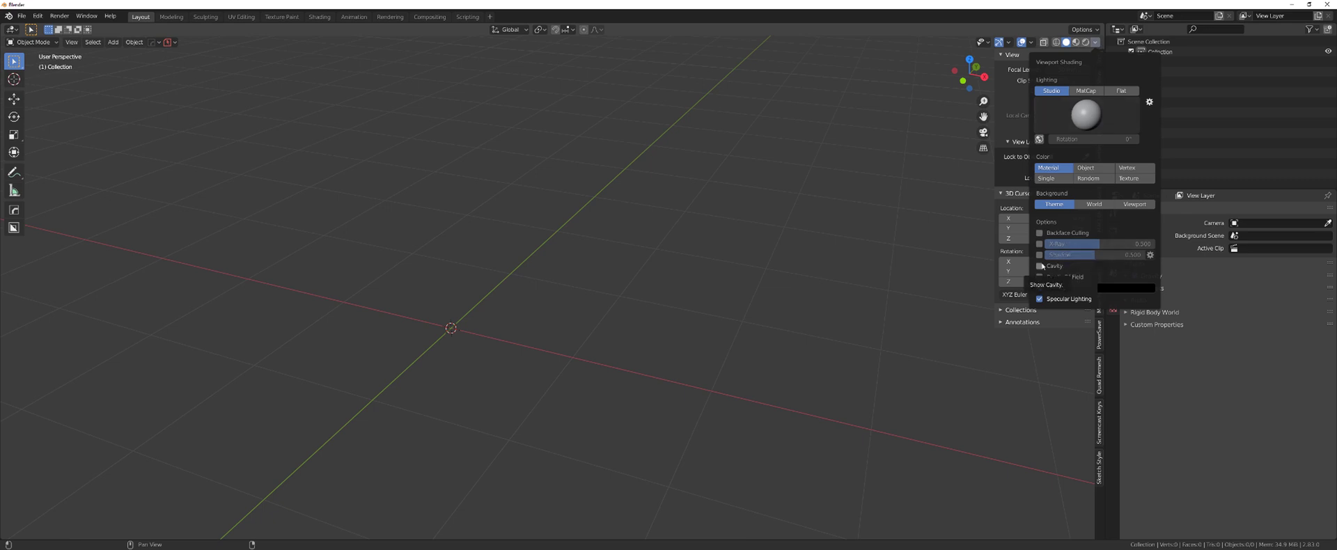
key(q)
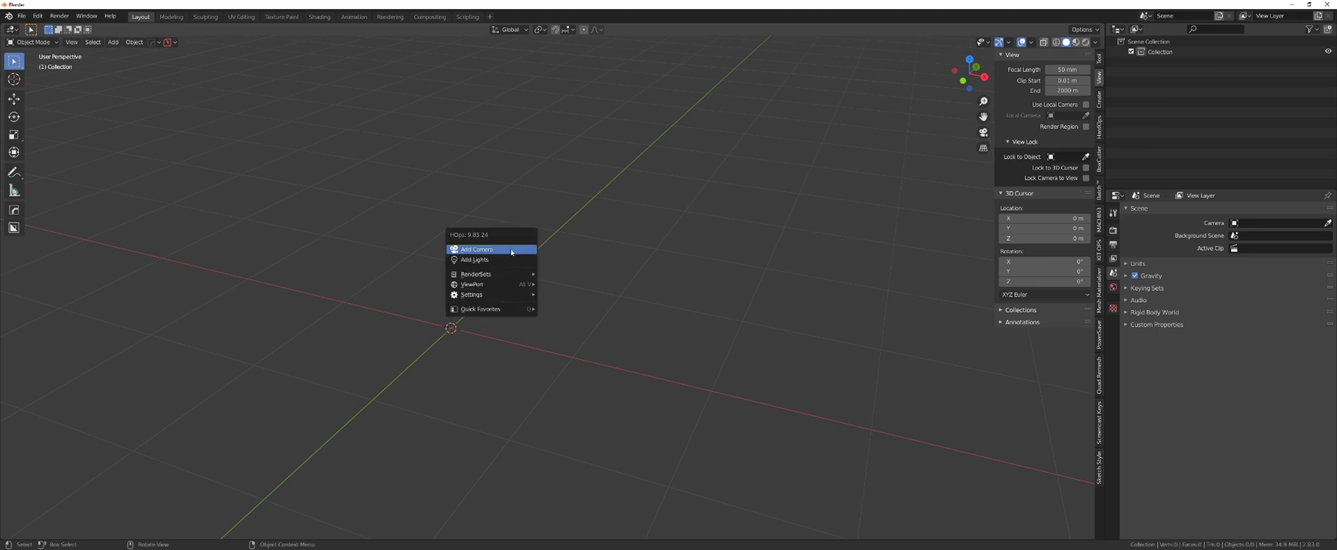
mouse_move(503, 296)
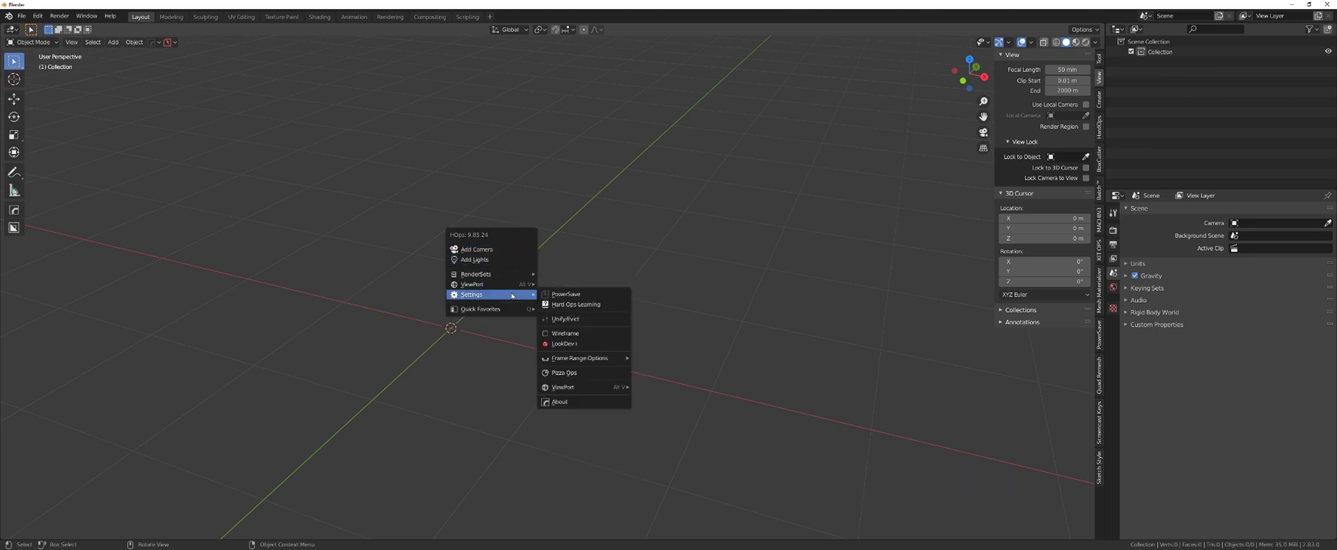
mouse_move(577, 387)
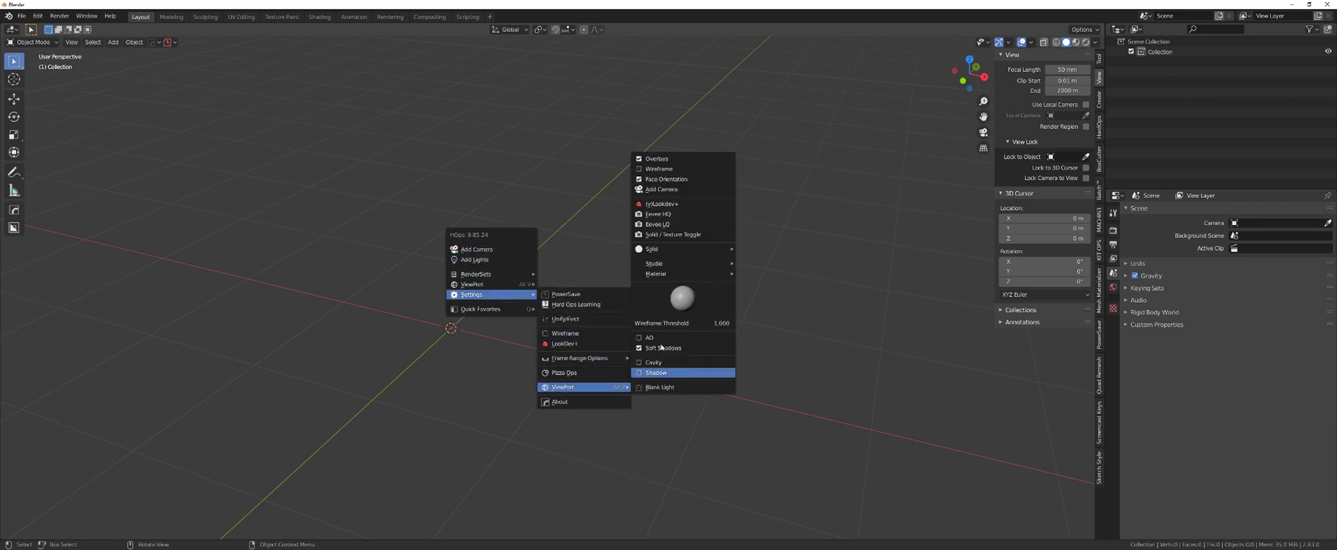
click(672, 214)
- Add a test cube at the origin to preview the Eevee HQ look
key(shift+a)
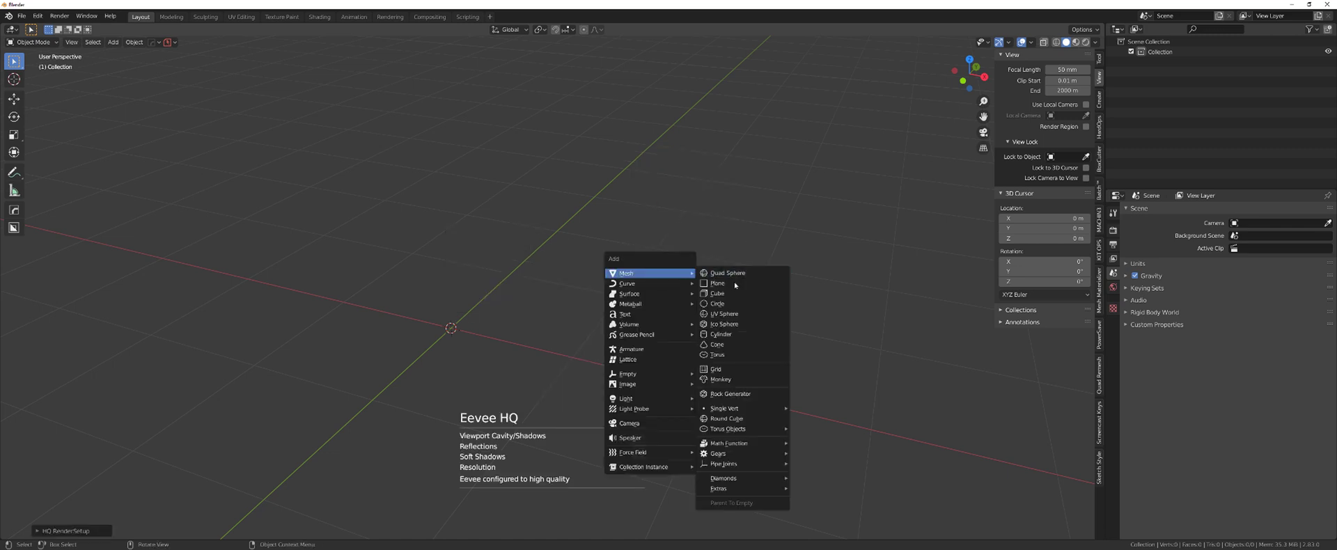
click(724, 293)
scroll(467, 252, up, 2)
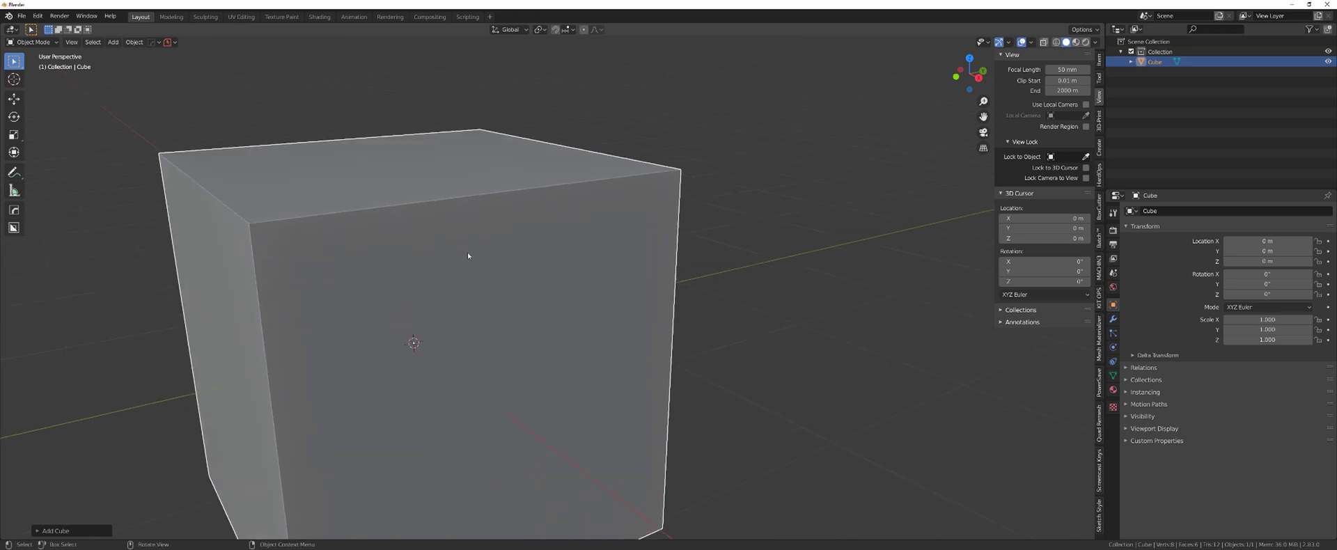
scroll(467, 255, down, 4)
- Delete the test cube, set Eevee render samples to 200, and switch the engine to Cycles
key(Delete)
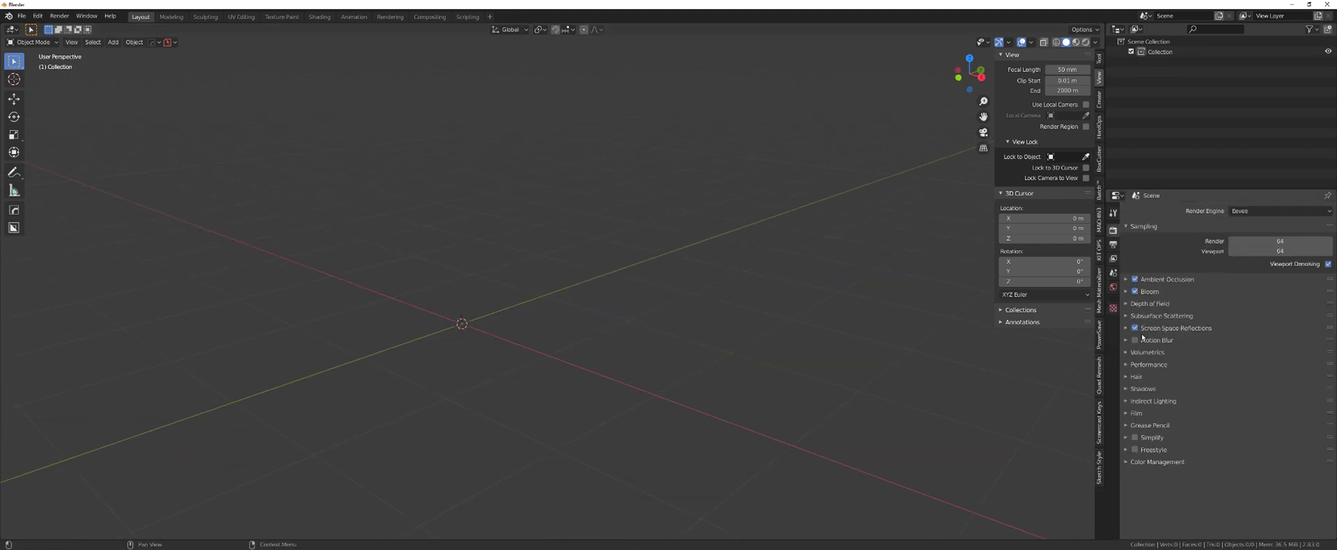
click(1129, 388)
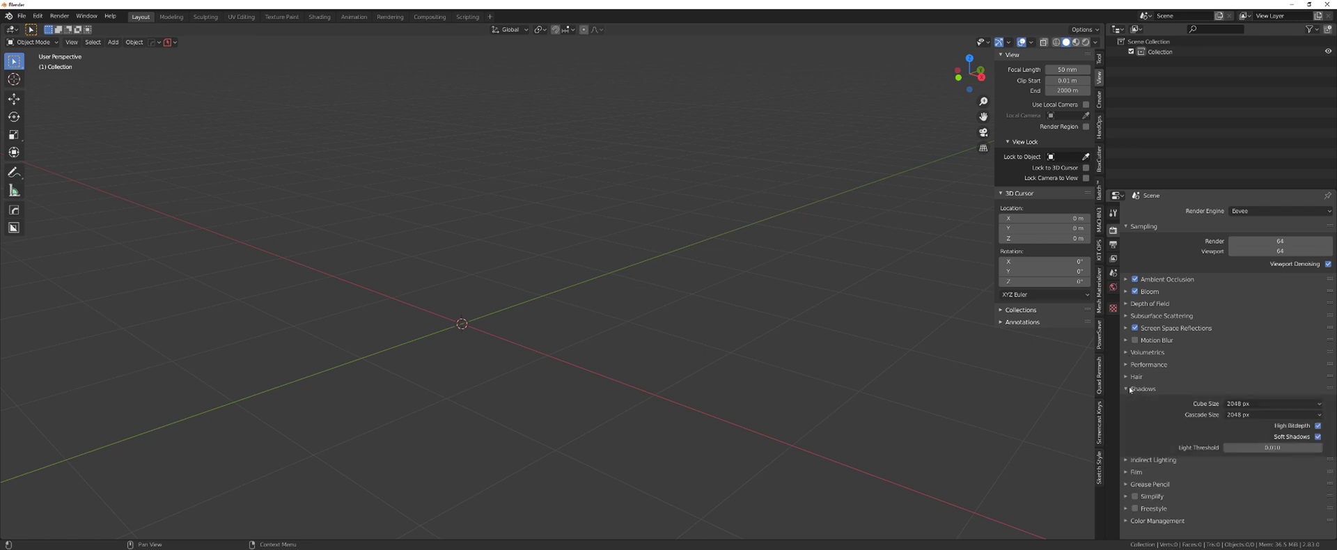
click(1129, 388)
click(1289, 240)
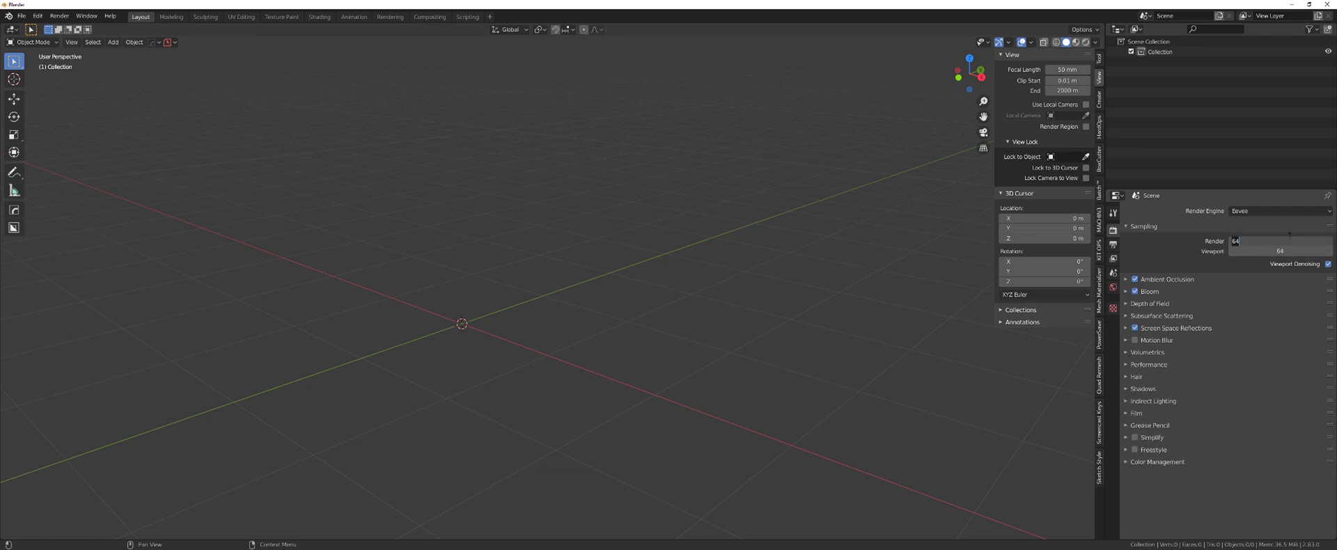
text(200)
key(Return)
click(1253, 211)
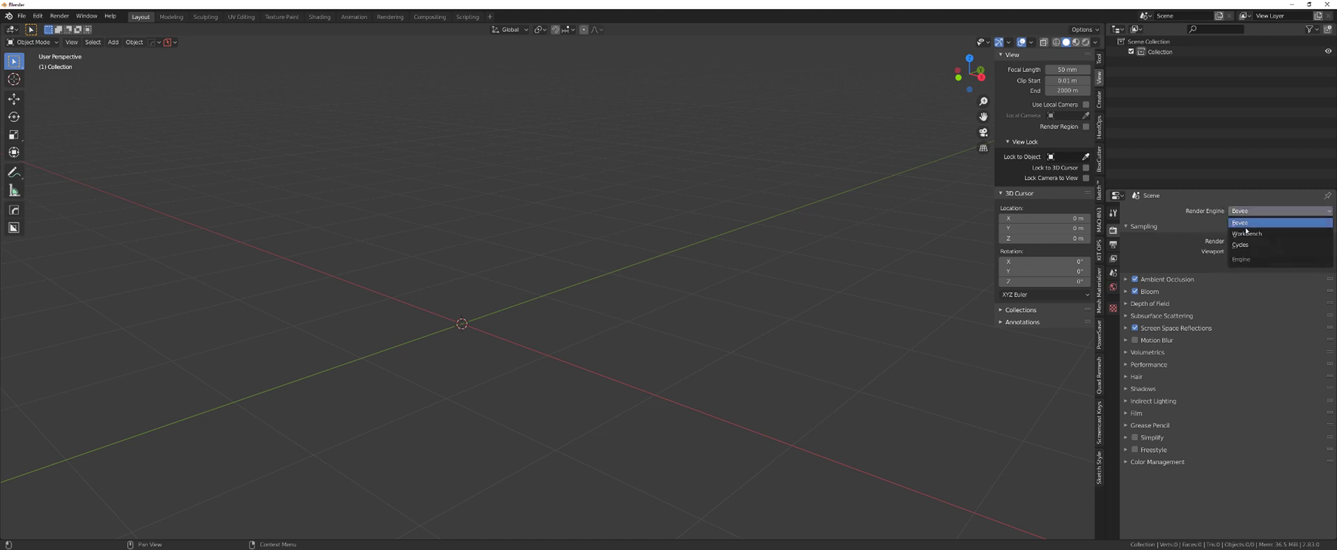
- Set Cycles to GPU Compute with 200 render samples and 128 viewport samples
click(1263, 242)
click(1263, 238)
click(1259, 259)
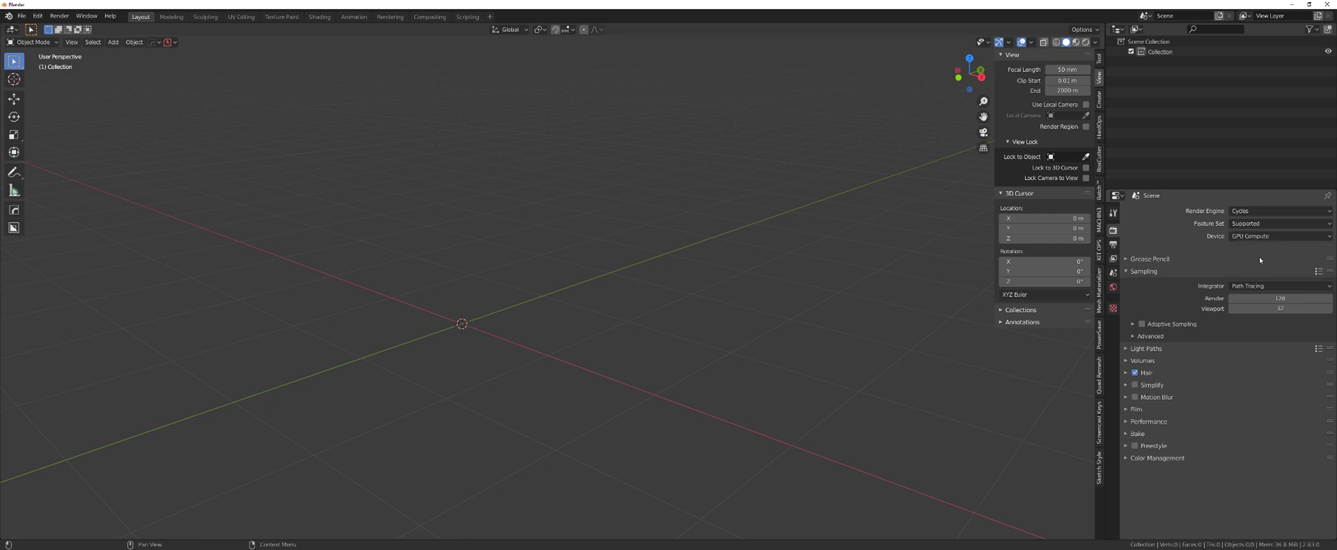
click(1259, 238)
click(1250, 258)
click(1260, 291)
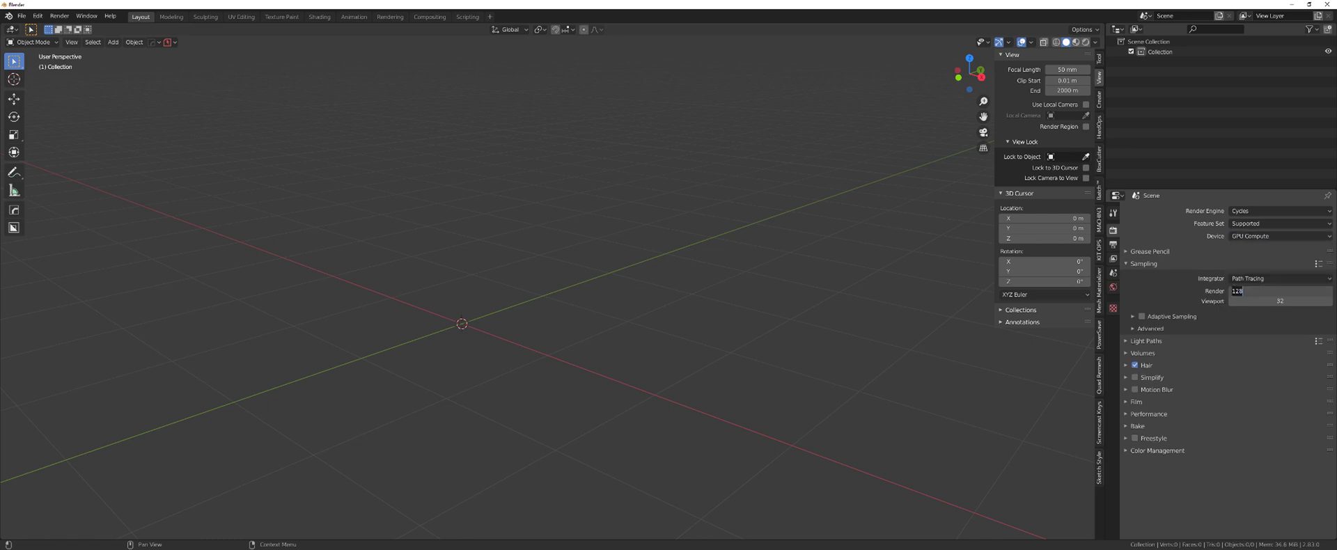
text(200)
key(Return)
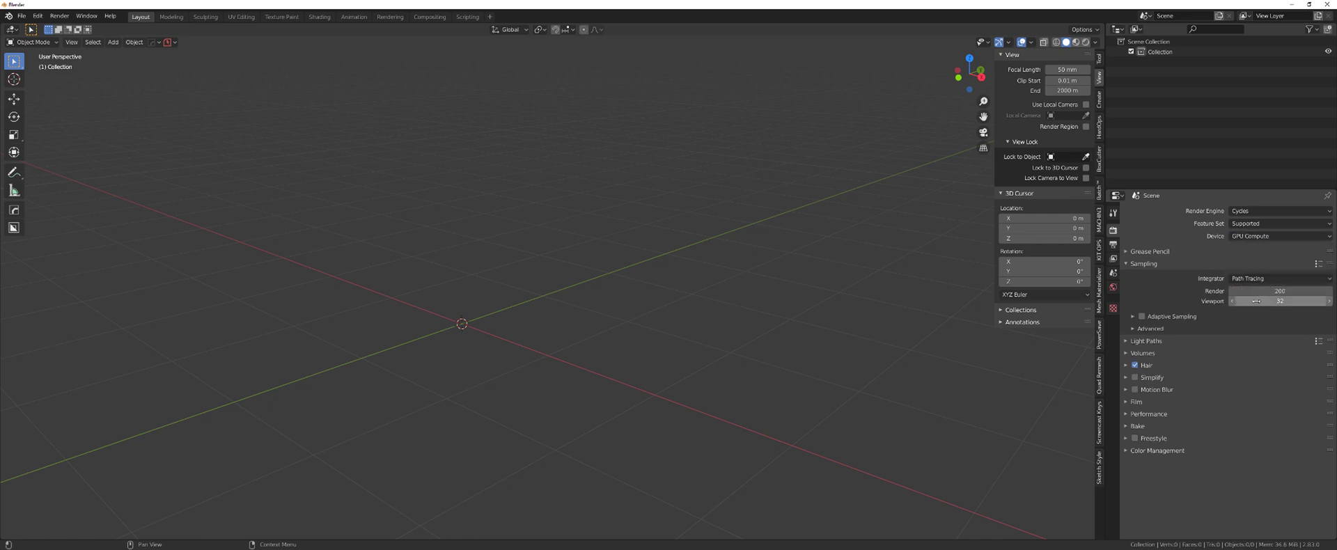
click(1265, 301)
text(12)
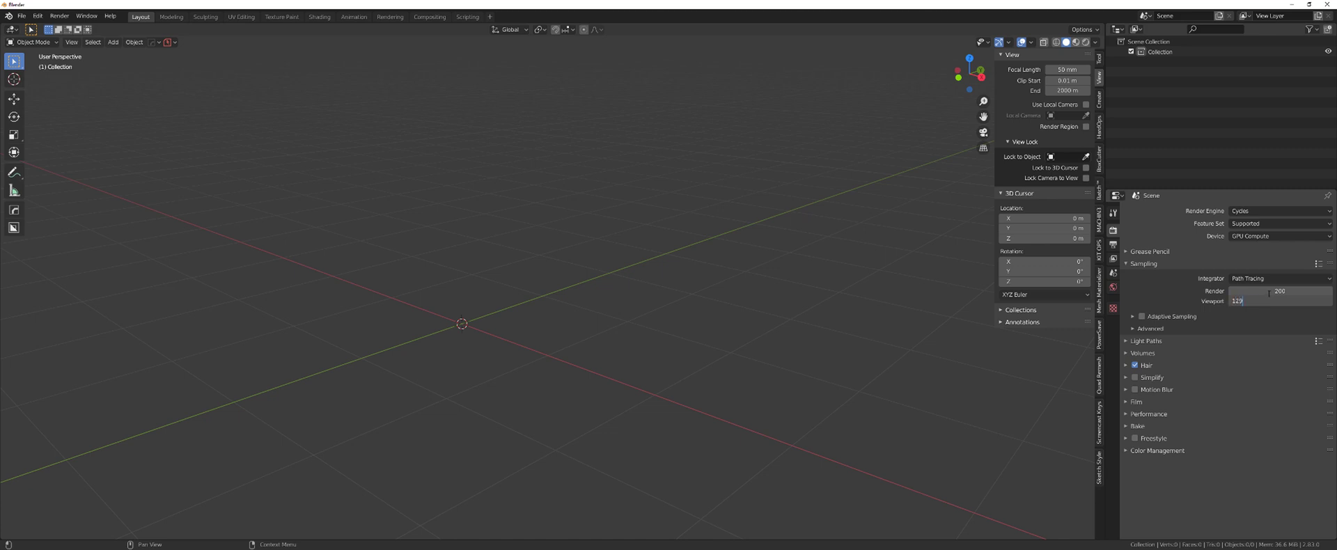
text(8)
key(Return)
- Set Cycles Light Paths max bounces: Total 6, Diffuse 3, Transparency 4, Transmission 4, Volume 0
click(1144, 342)
scroll(1278, 367, down, 2)
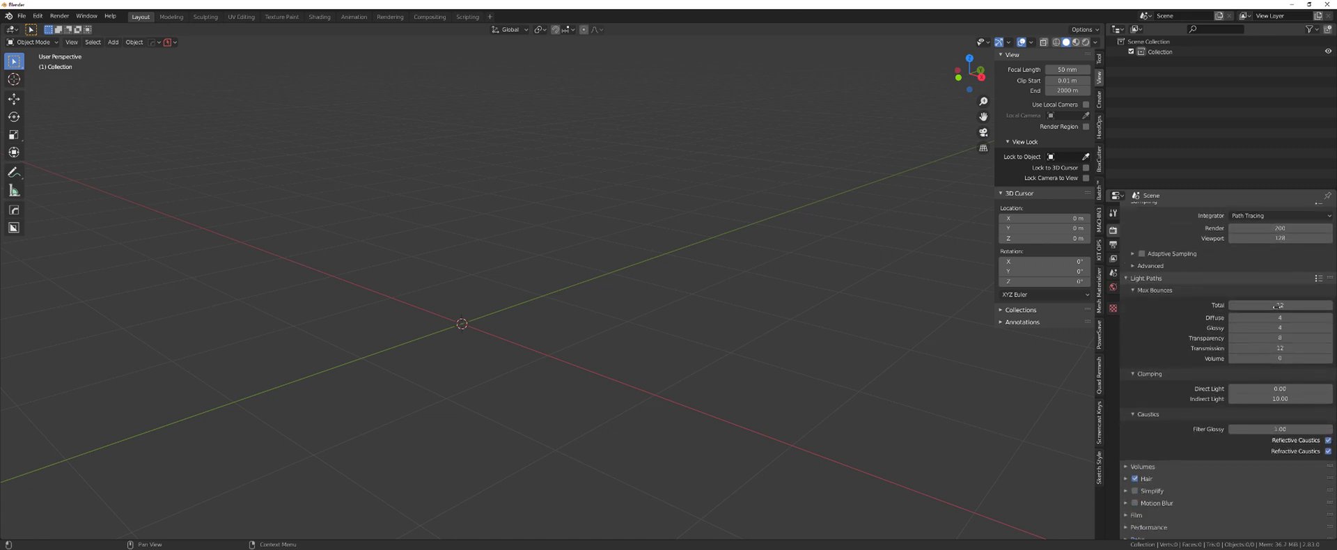
click(1276, 305)
text(6)
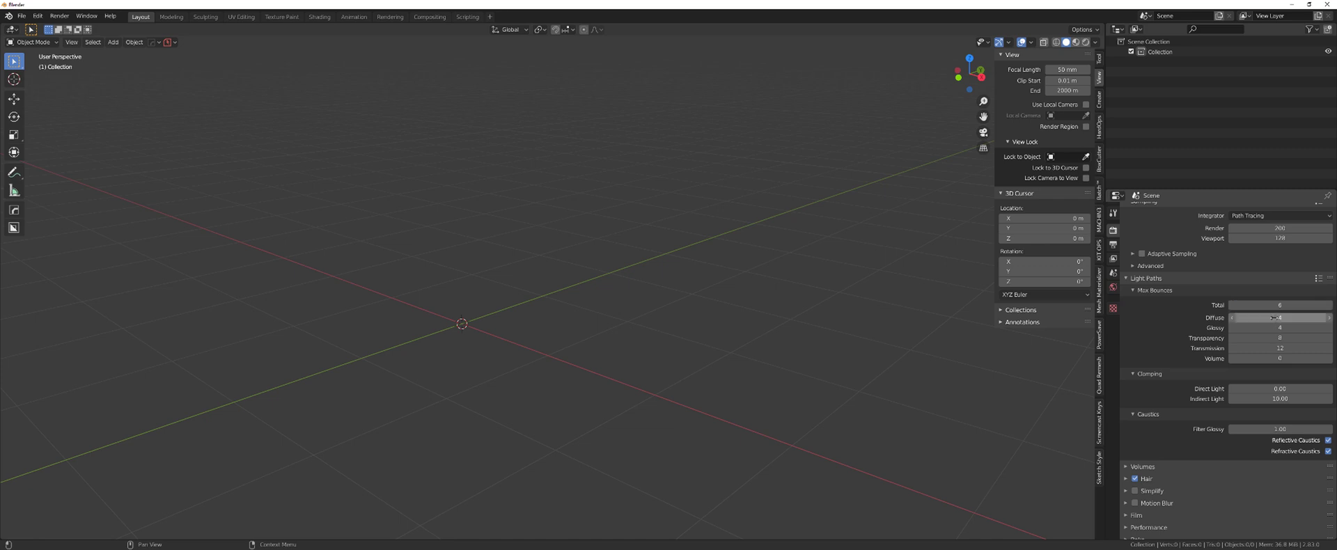
click(1277, 318)
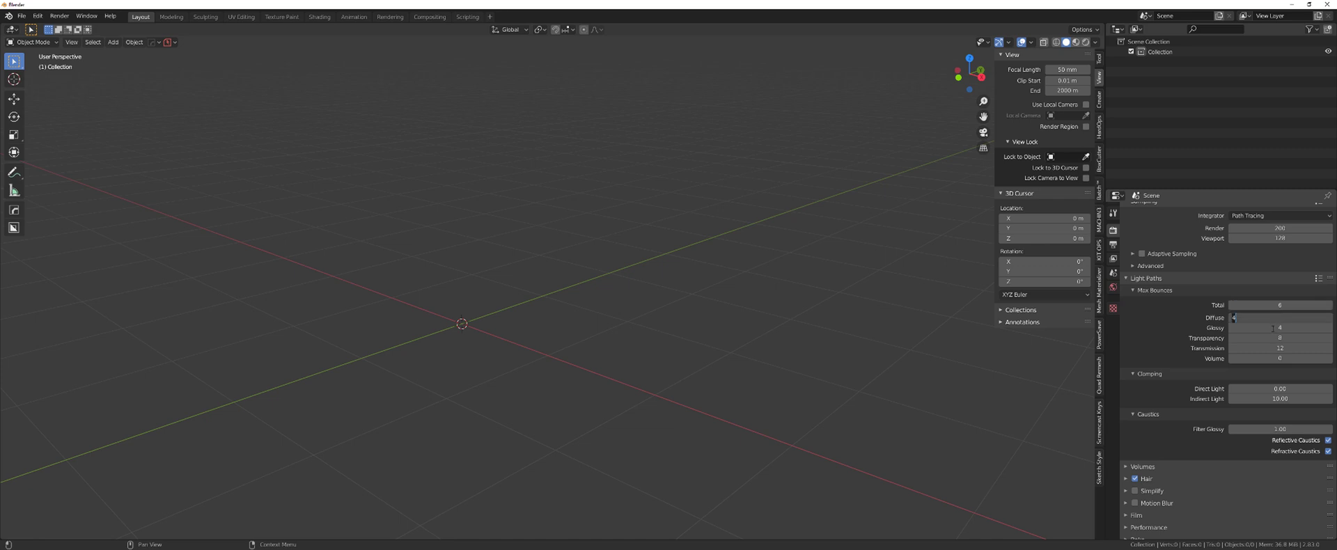
text(3)
click(1273, 328)
text(23)
key(Tab)
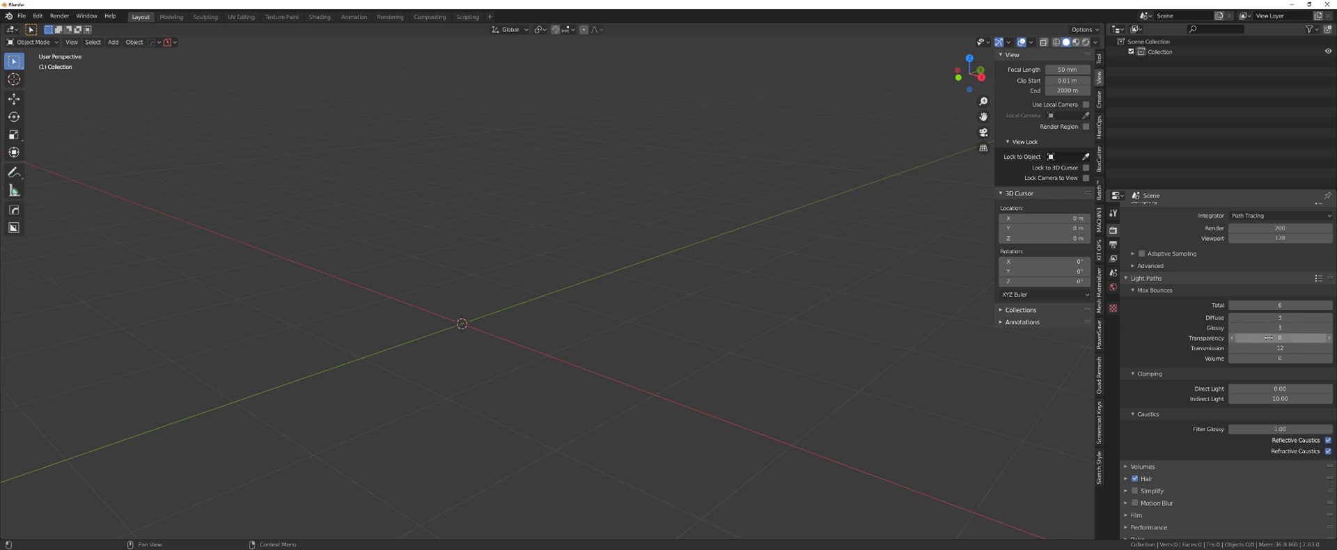
text(4)
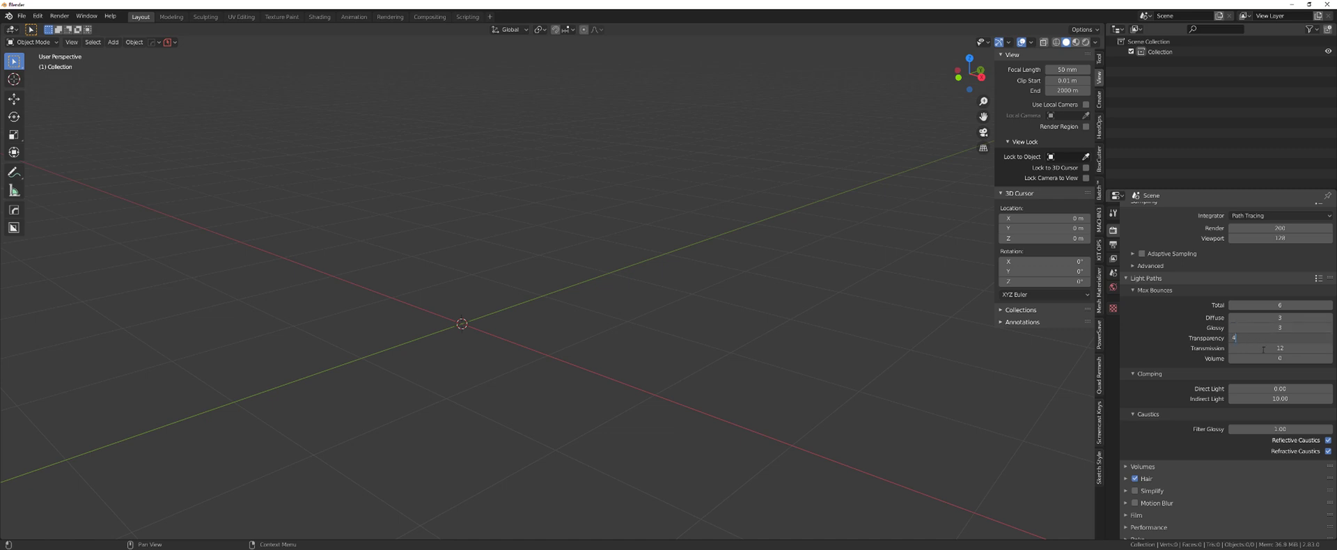
key(Tab)
text(4)
key(Tab)
key(Return)
- Enable Film Transparent with Transparent Glass, then collapse the Film panel
scroll(1215, 337, down, 1)
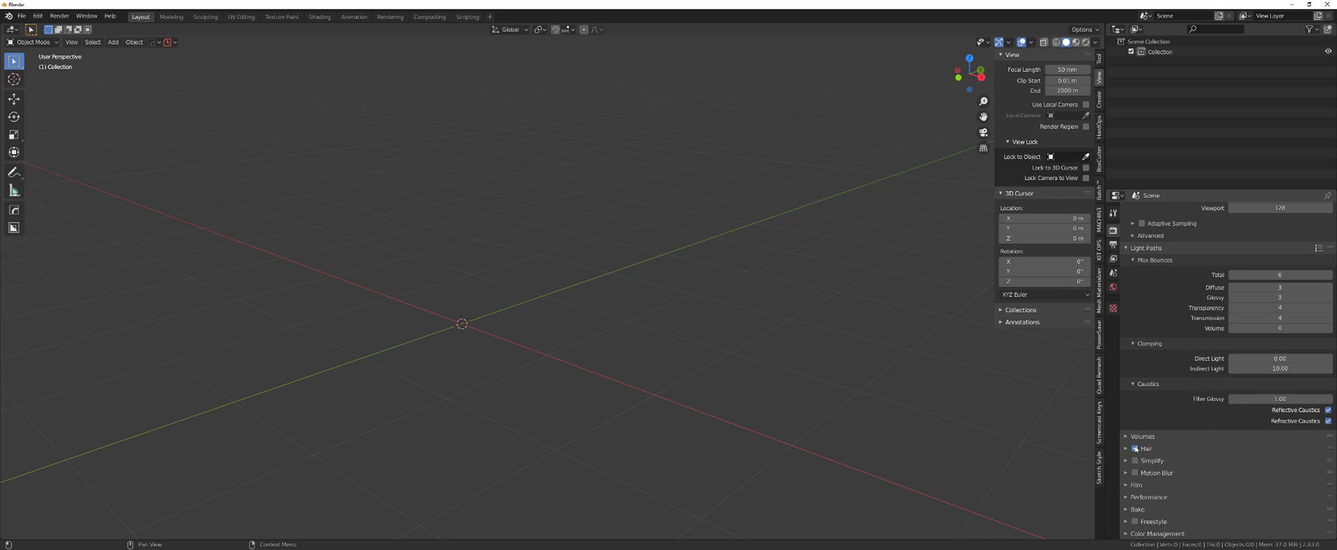
click(1125, 485)
scroll(1327, 478, down, 4)
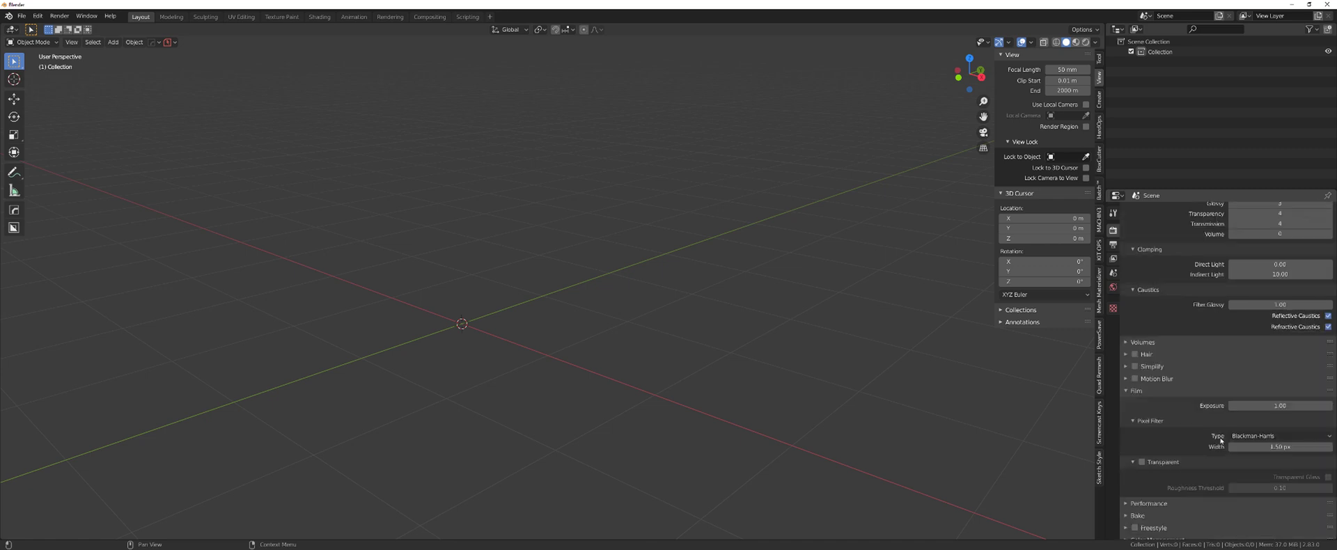
click(1327, 470)
click(1141, 455)
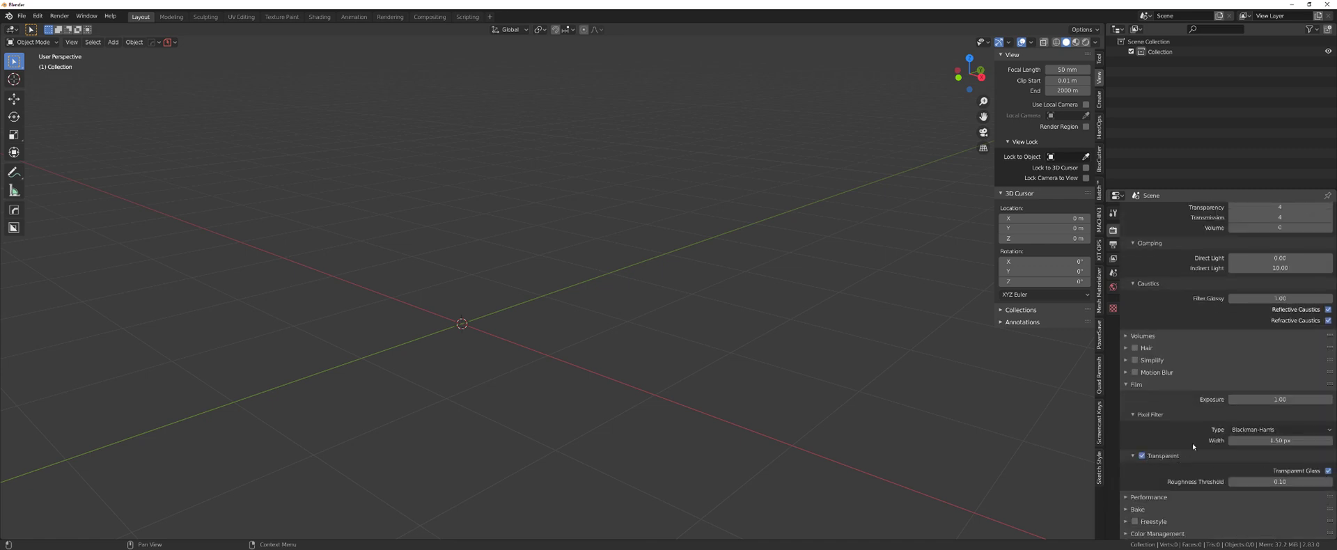
click(1129, 385)
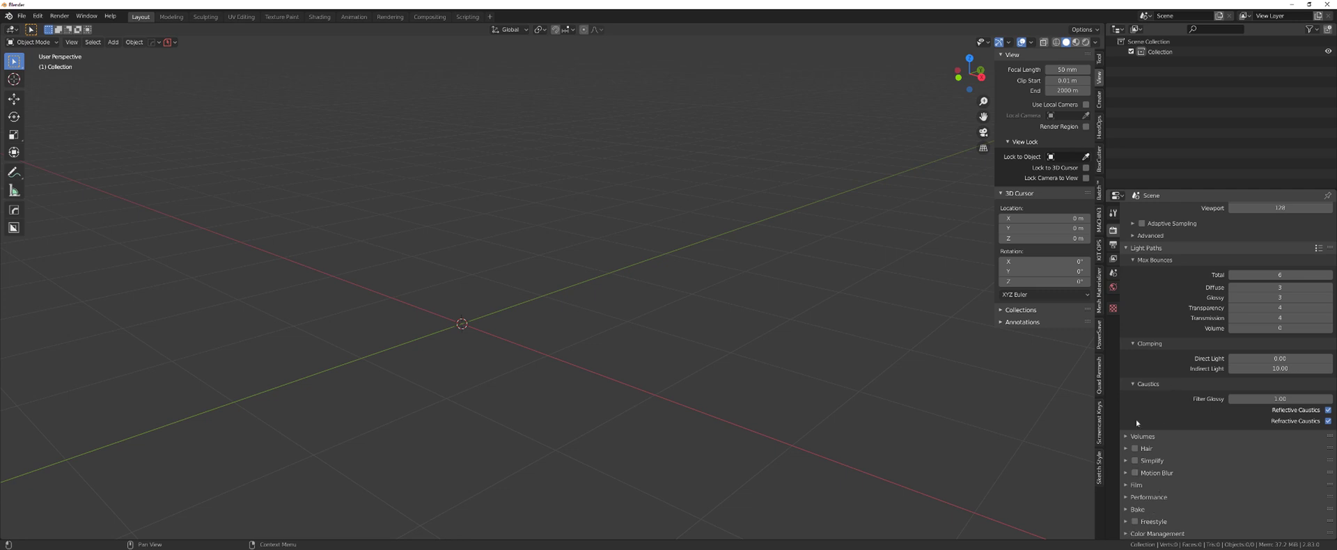
scroll(1135, 419, up, 4)
- Set the output resolution to 3440×1440 px
click(1125, 264)
click(1130, 251)
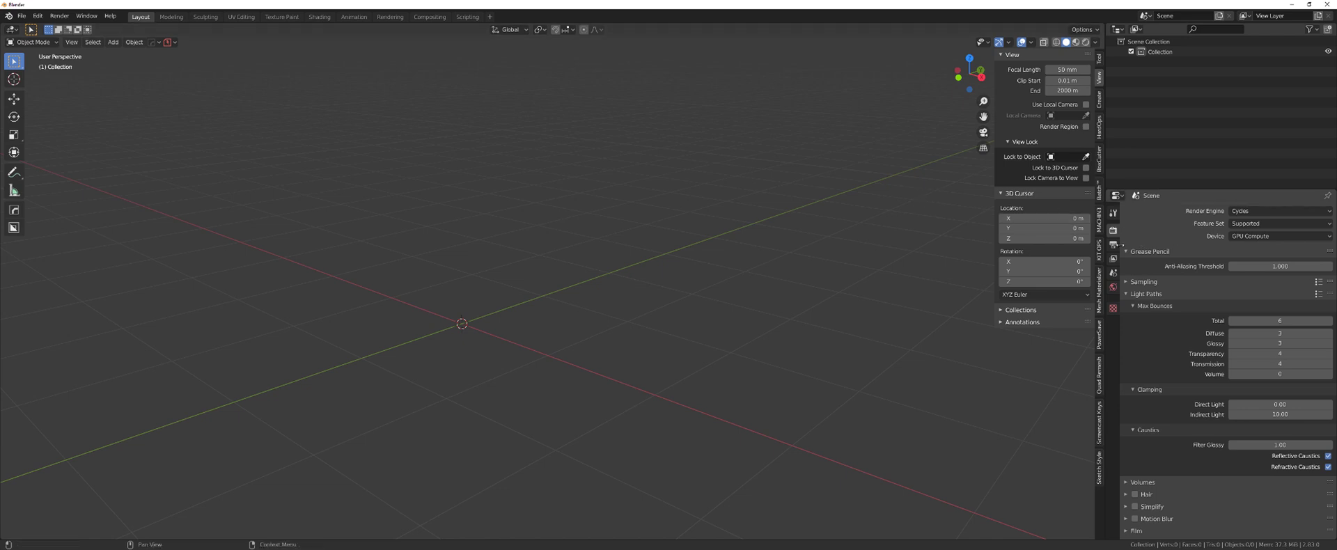
click(1116, 244)
click(1257, 226)
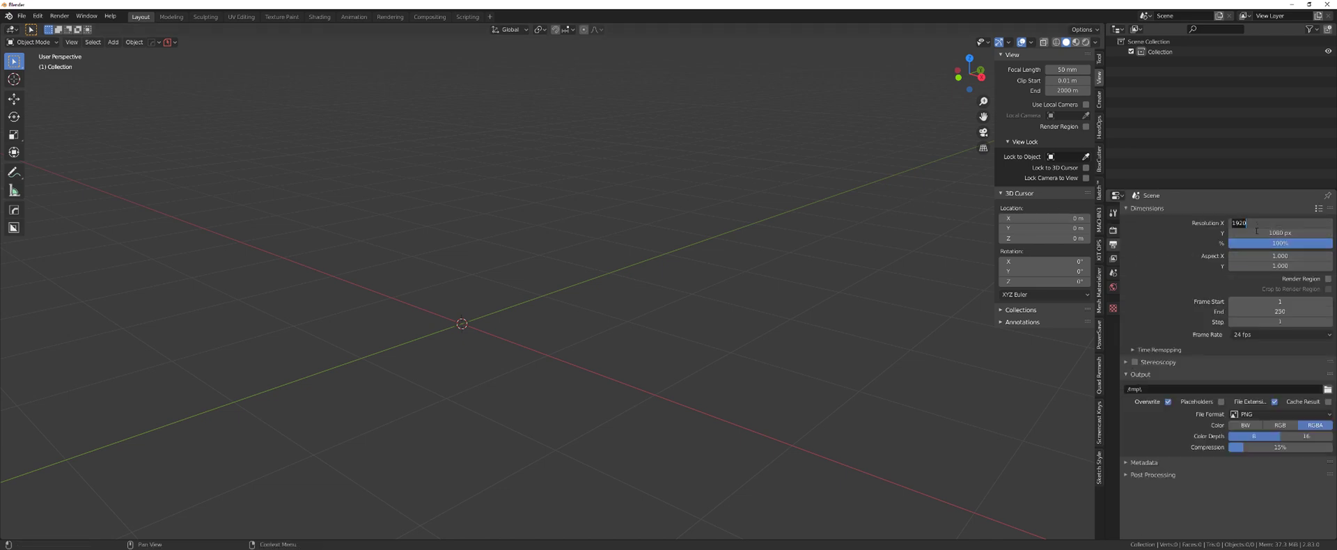
text(3440)
key(Tab)
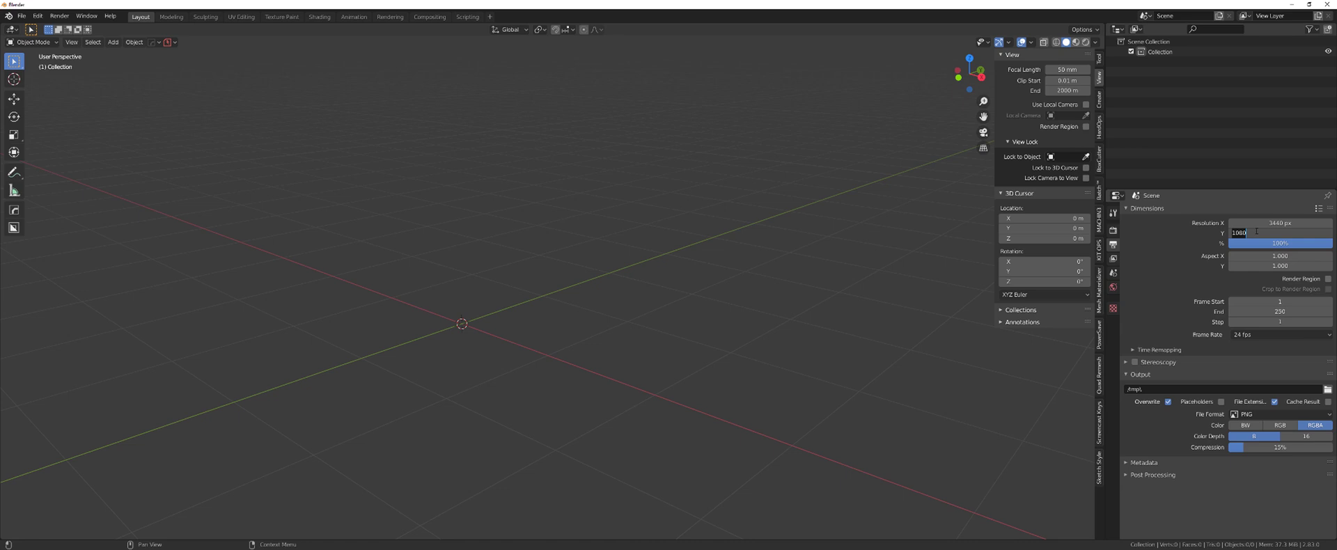
text(1440)
key(Return)
- Set the frame rate to 29.97 fps and the file format to TIFF with no compression
click(1267, 335)
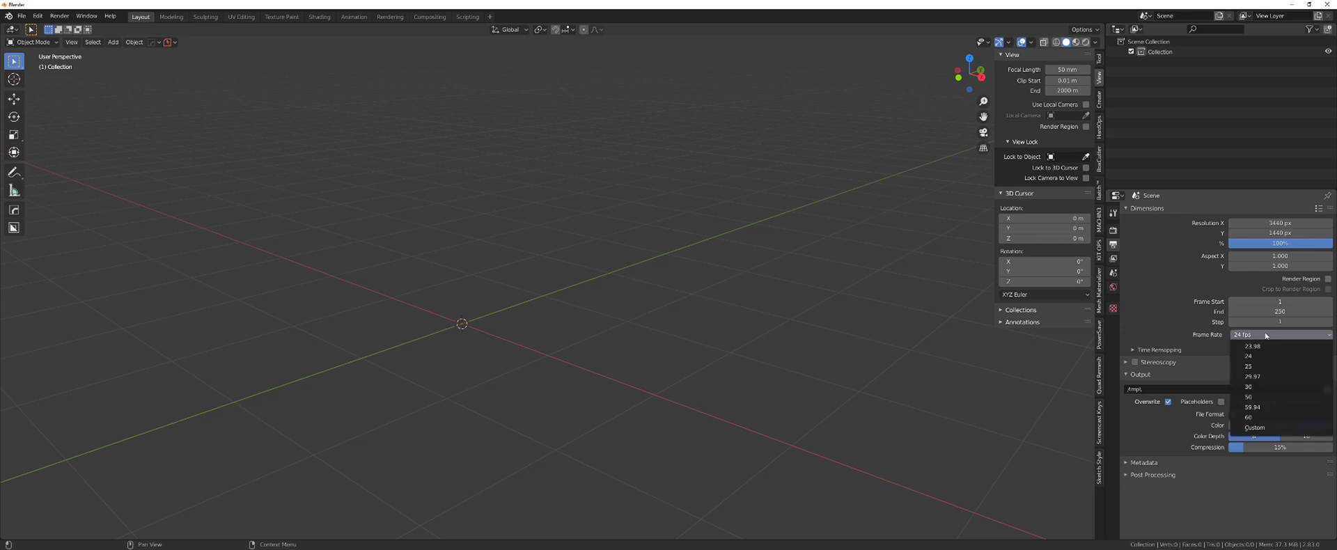
click(1268, 377)
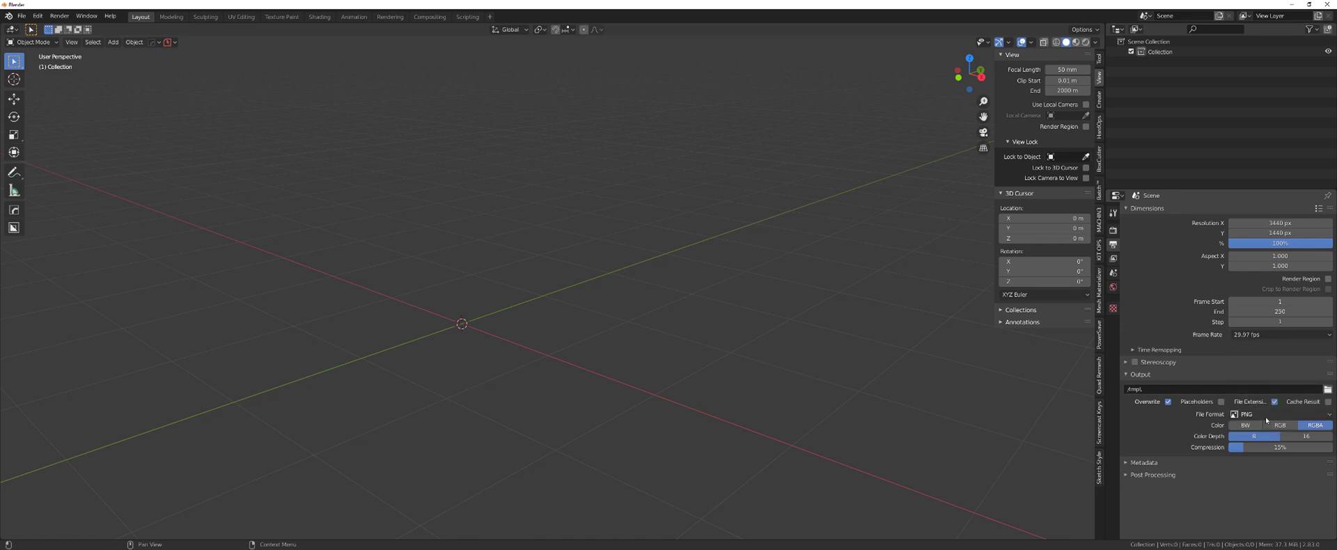
click(1264, 414)
click(1202, 507)
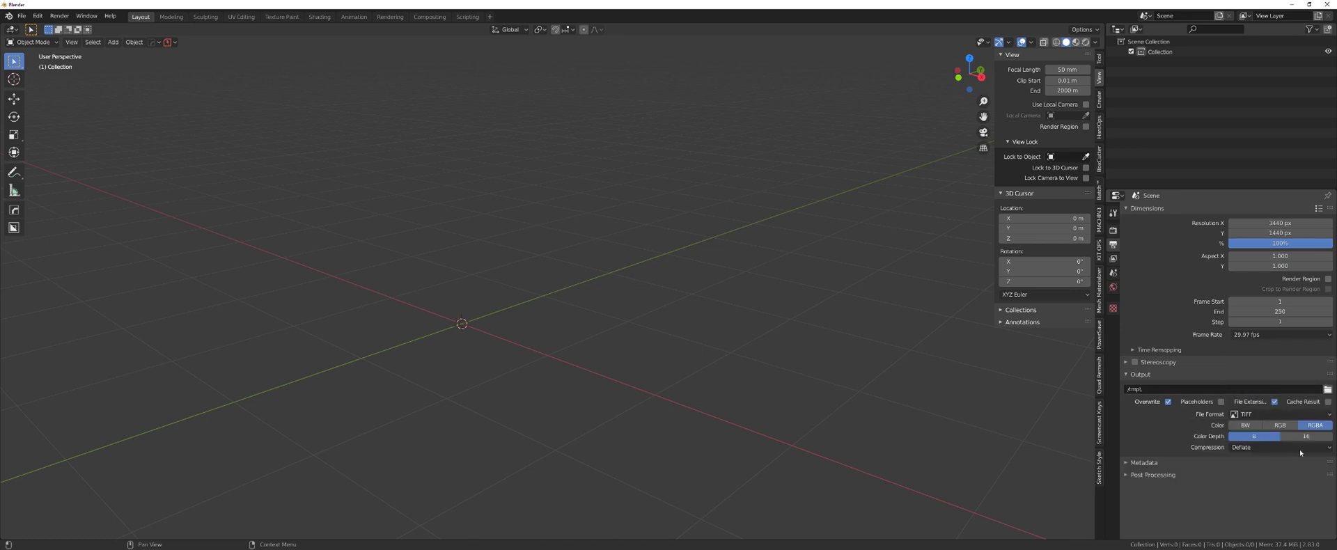
click(1271, 448)
click(1240, 460)
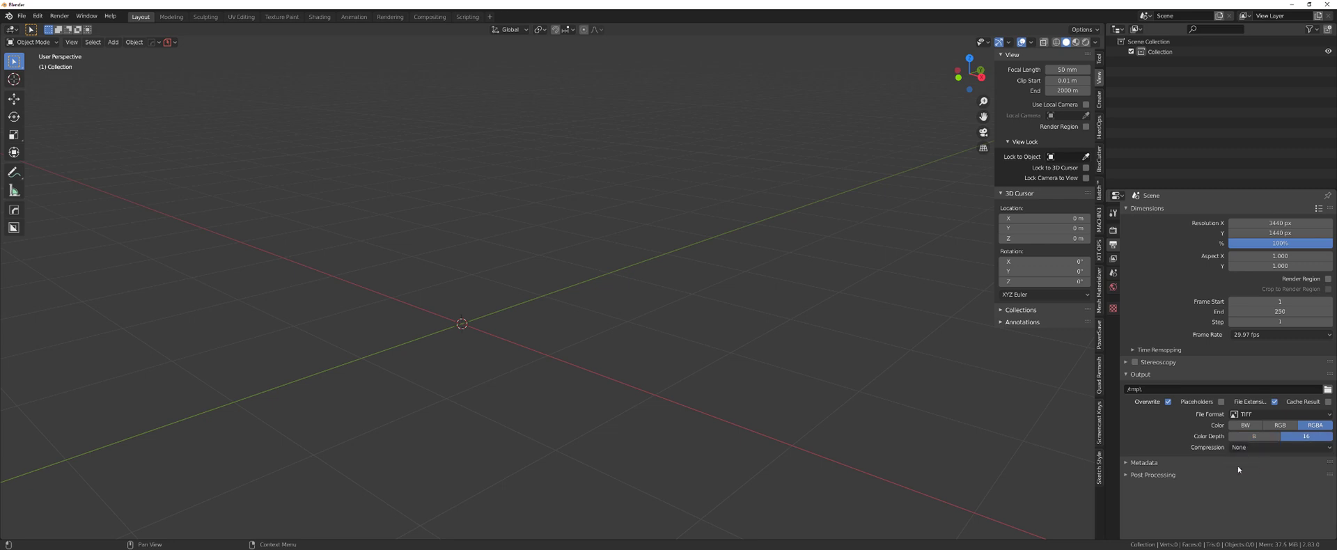
- Enable a metadata note reading 'Render R'
click(1141, 461)
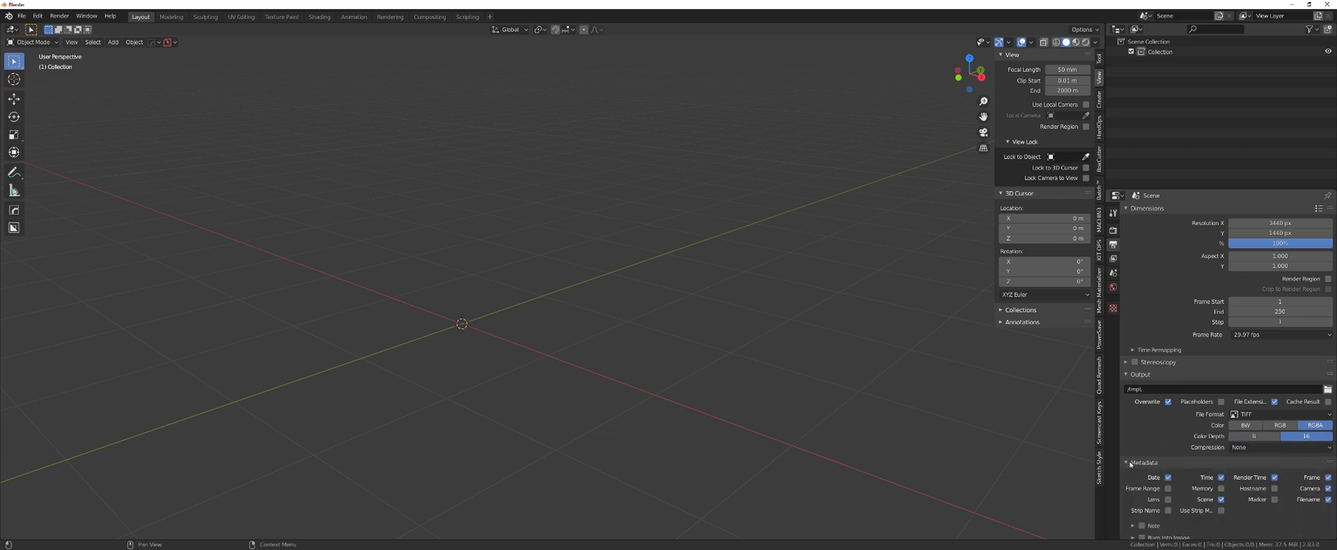
scroll(1197, 469, down, 1)
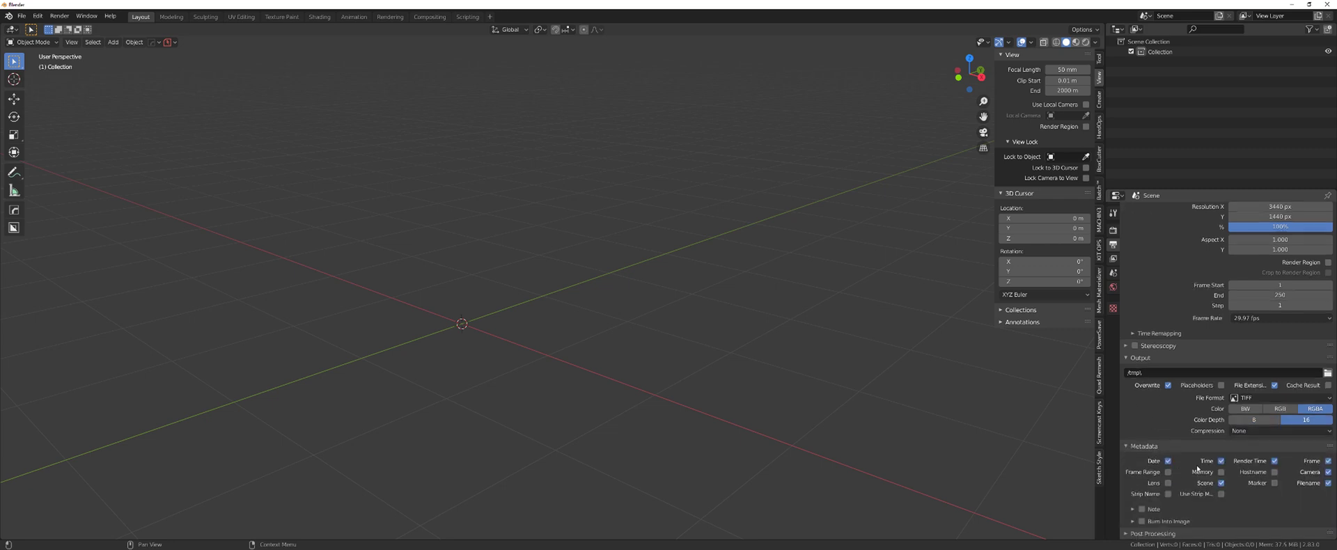
click(1142, 510)
click(1176, 509)
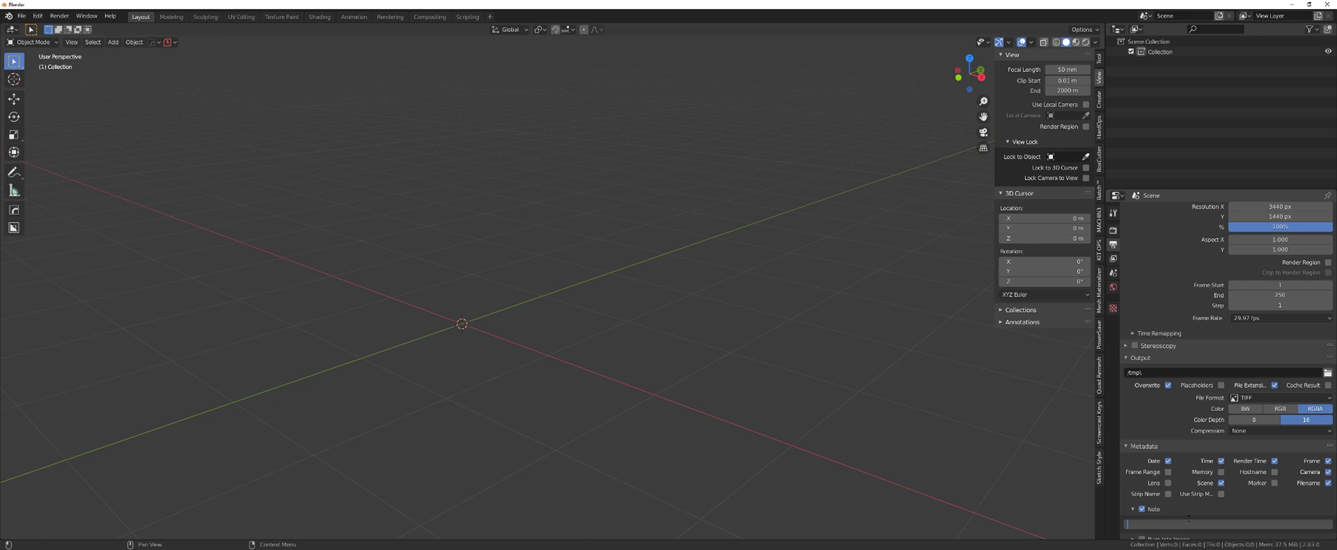
text(Render R)
key(Return)
click(1132, 509)
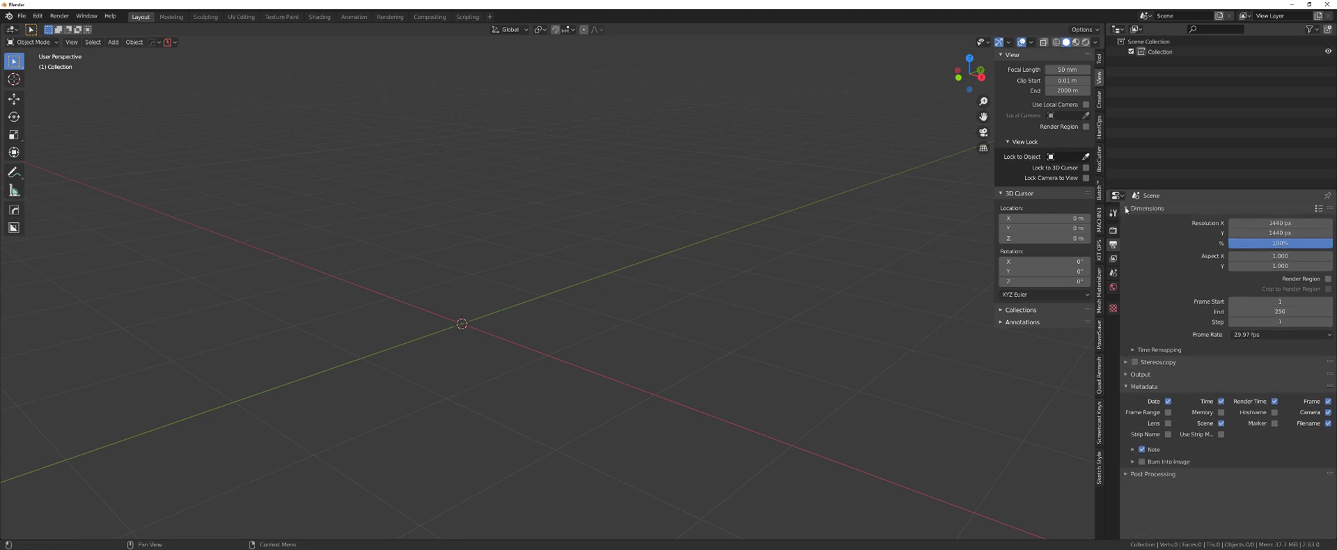
- Expand the view layer's render passes and switch to the Compositing workspace
click(1112, 258)
click(1128, 239)
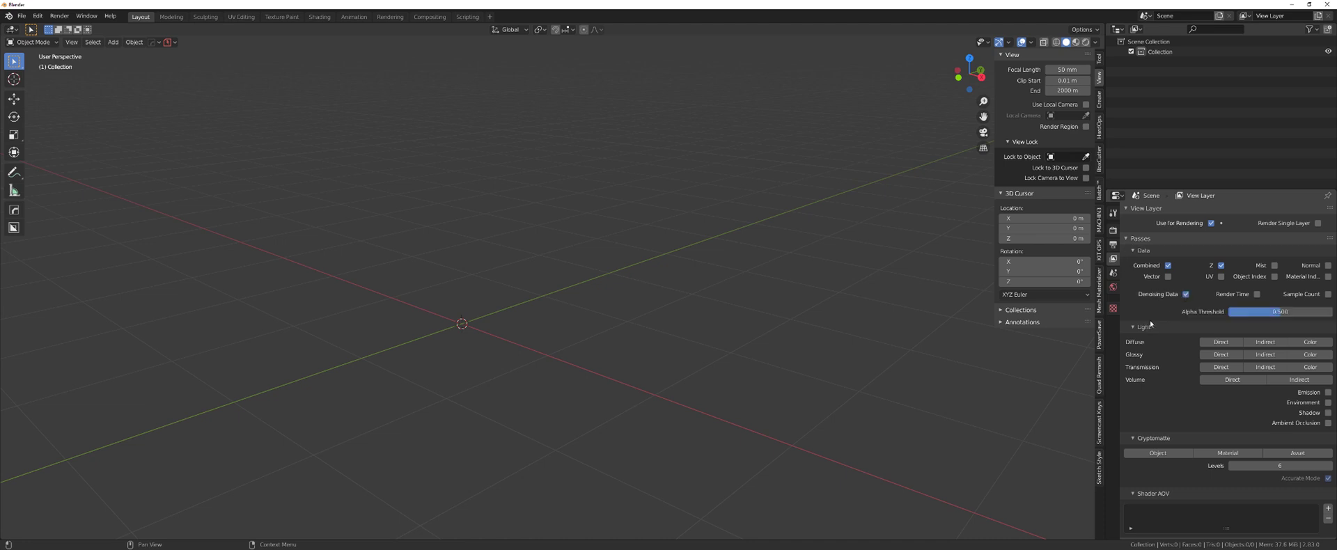
click(429, 16)
- Enable compositing nodes and insert a Denoise node between Render Layers and Composite
click(131, 29)
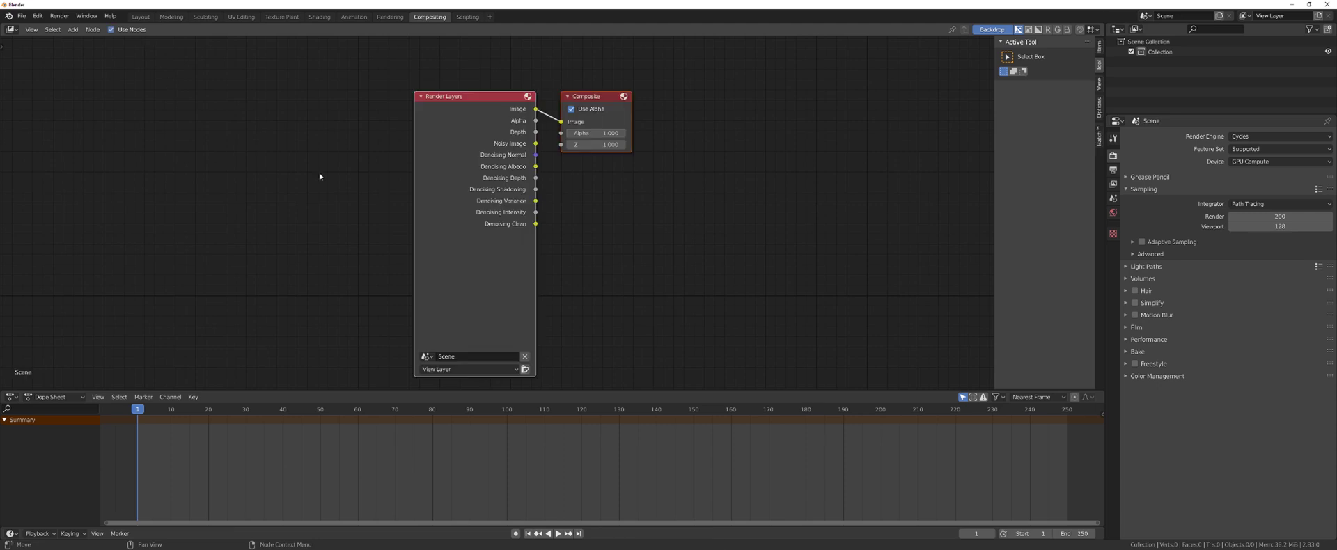
click(483, 97)
drag(611, 101, 860, 133)
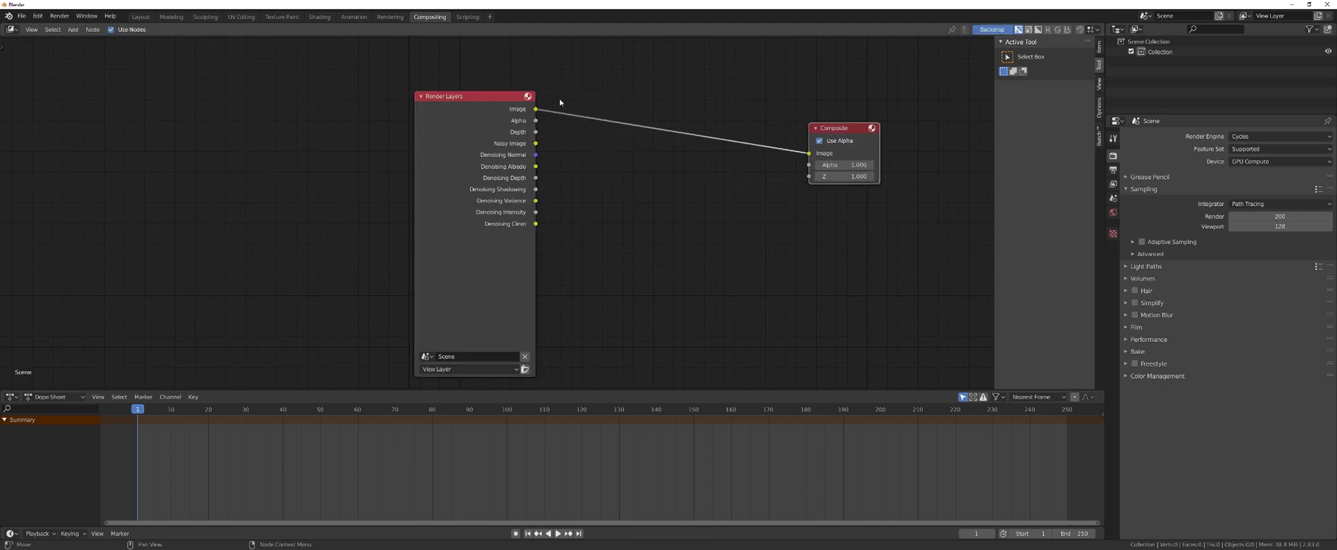
drag(487, 97, 275, 90)
key(shift+a)
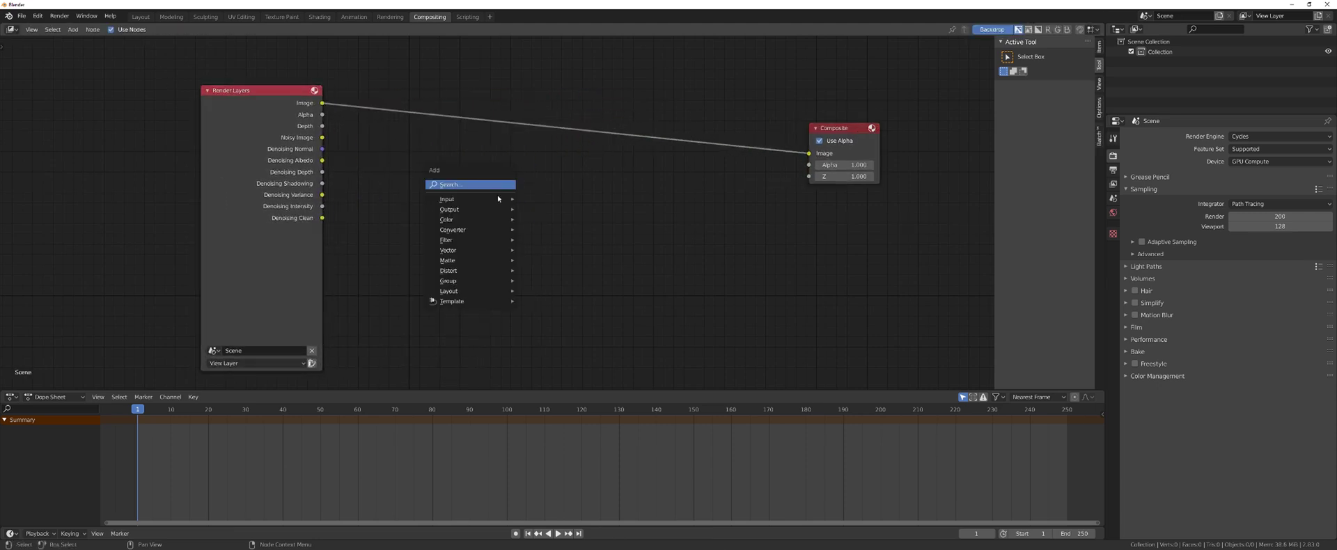
mouse_move(487, 239)
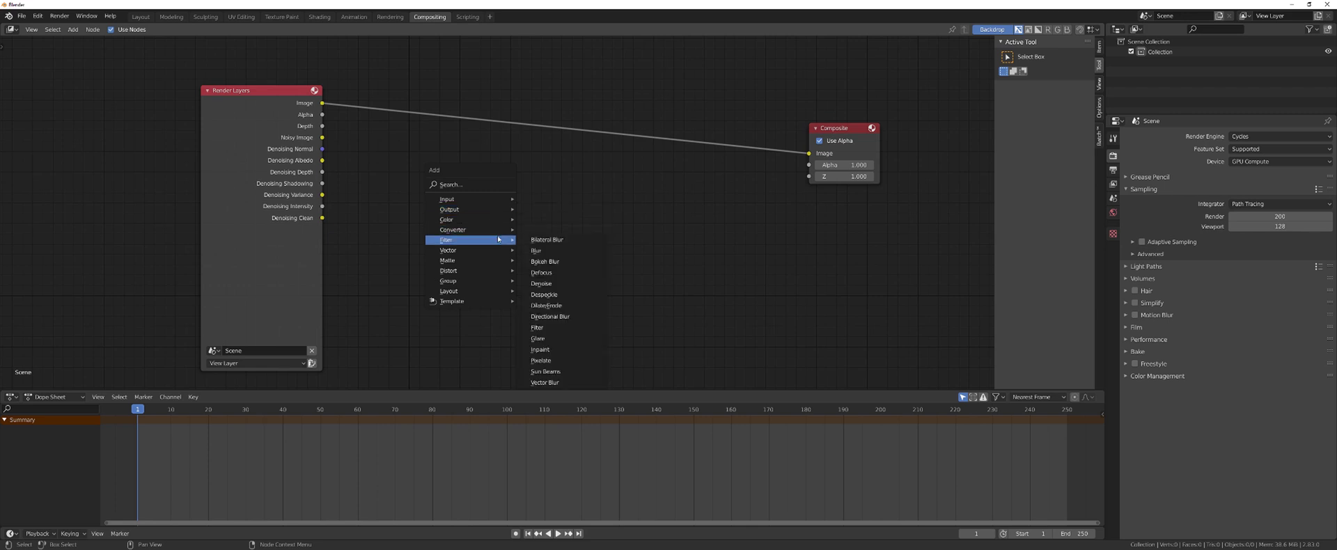
click(561, 283)
- Insert a Fog Glow Glare node after Denoise and link Denoising Normal into Denoise
click(463, 87)
key(shift+a)
mouse_move(564, 196)
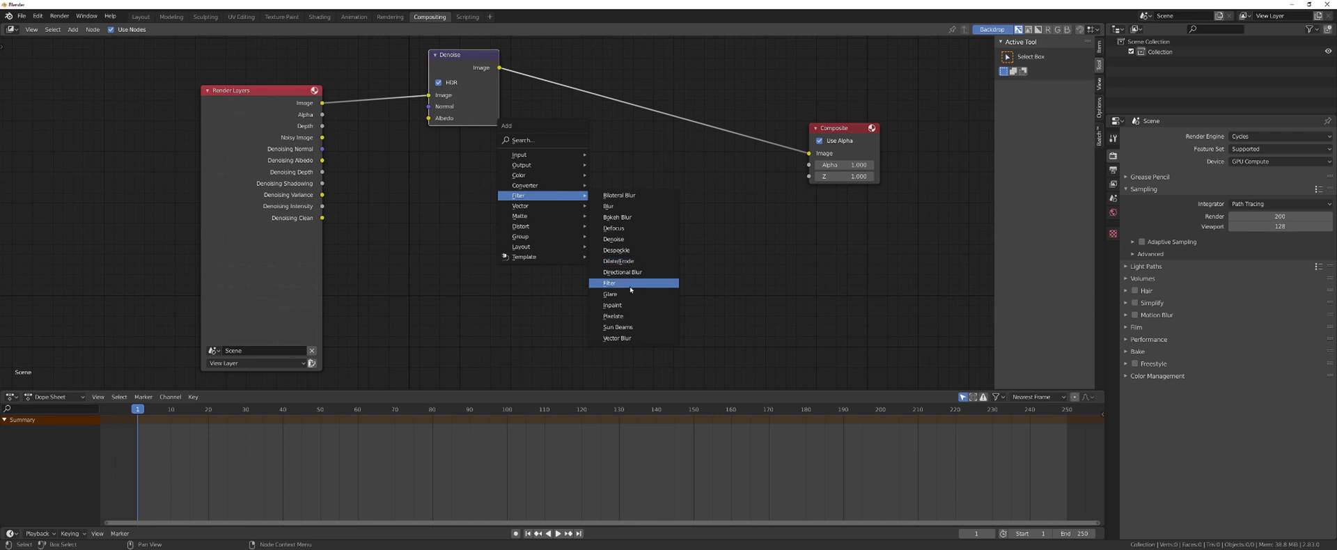
click(610, 294)
click(613, 86)
drag(463, 55, 477, 142)
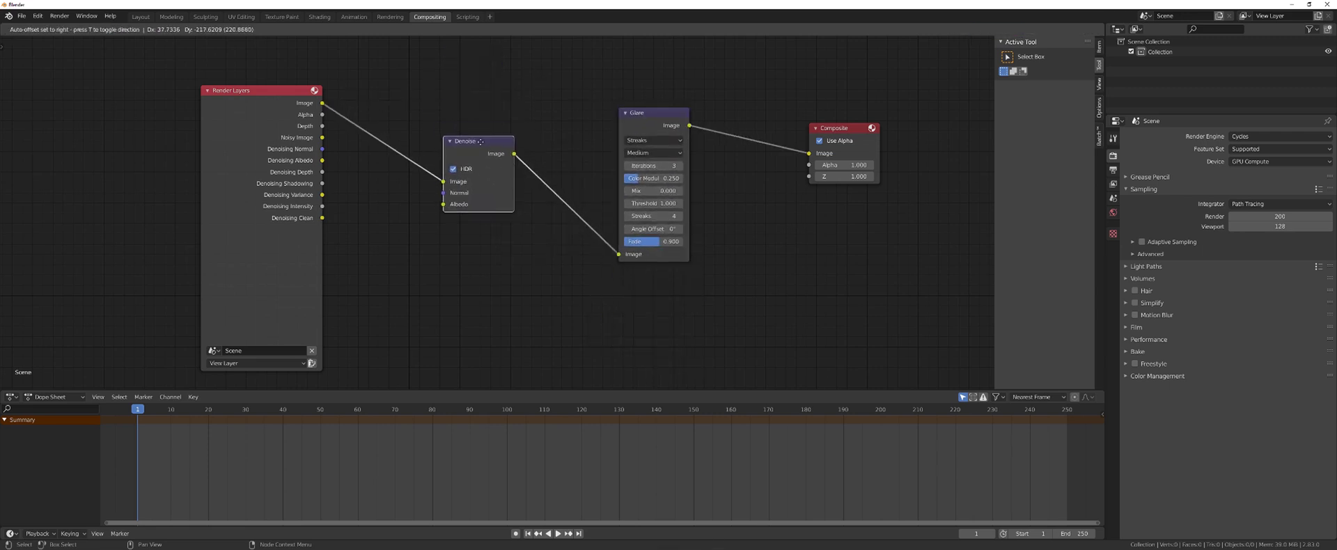
click(654, 140)
click(650, 175)
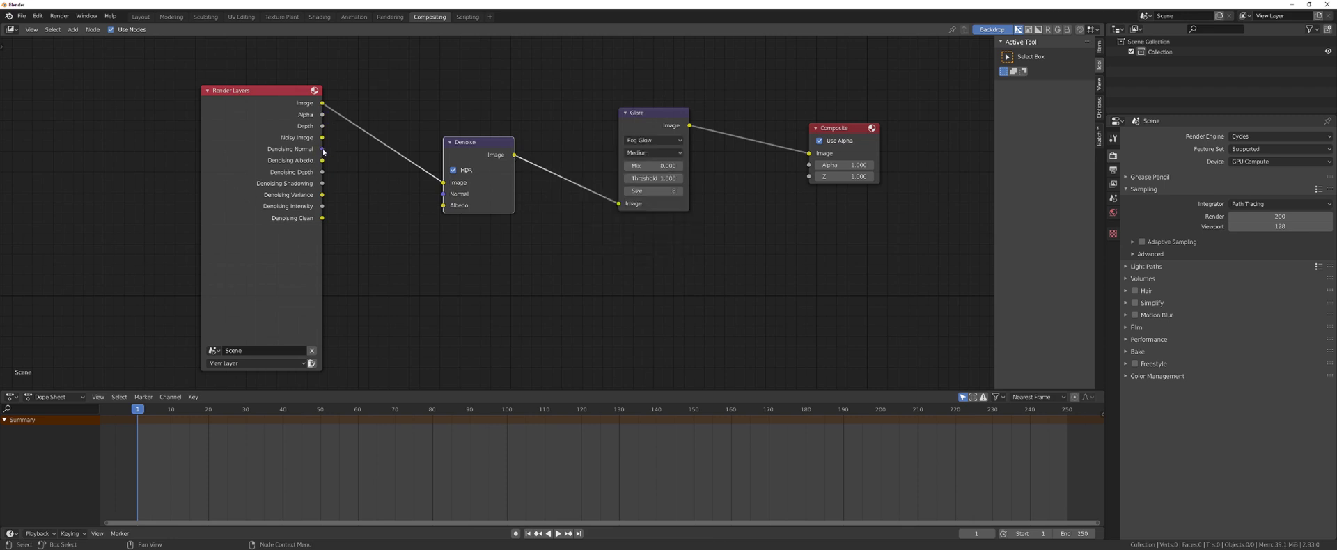
drag(323, 151, 443, 205)
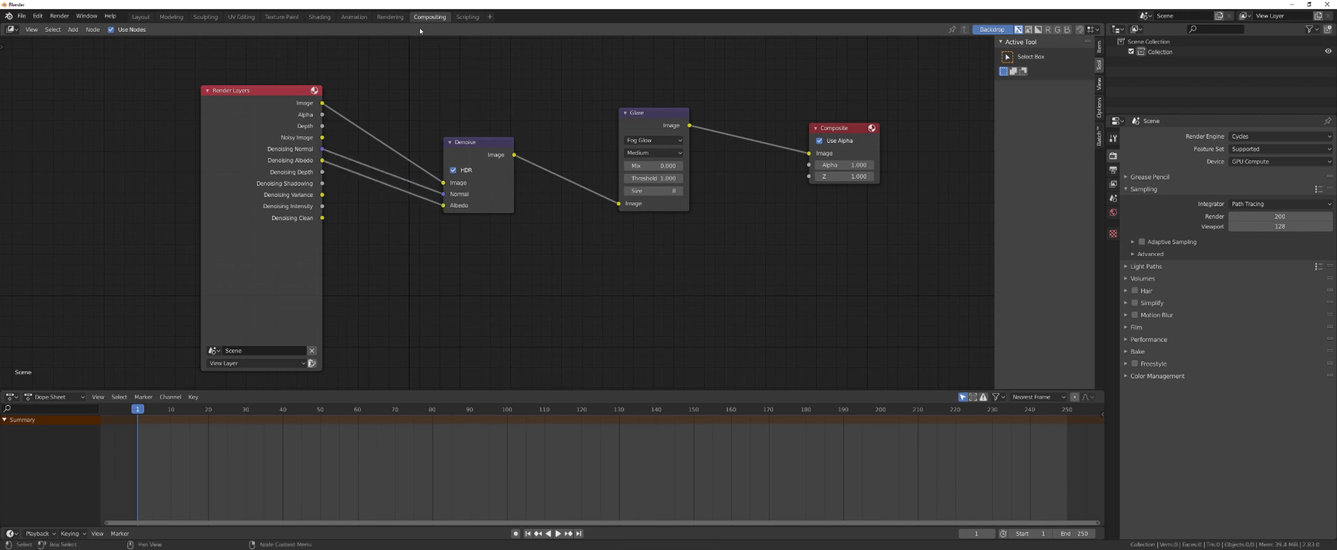
click(140, 17)
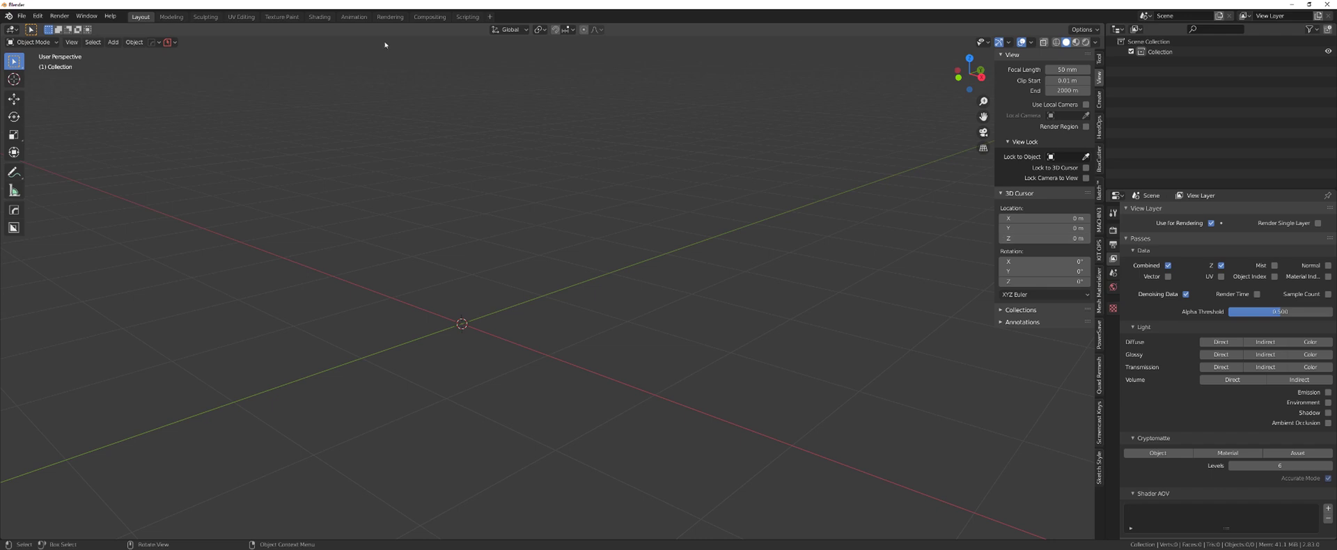
- Split the viewport and make the lower area a Shader Editor showing World nodes
click(71, 41)
click(60, 272)
key(space)
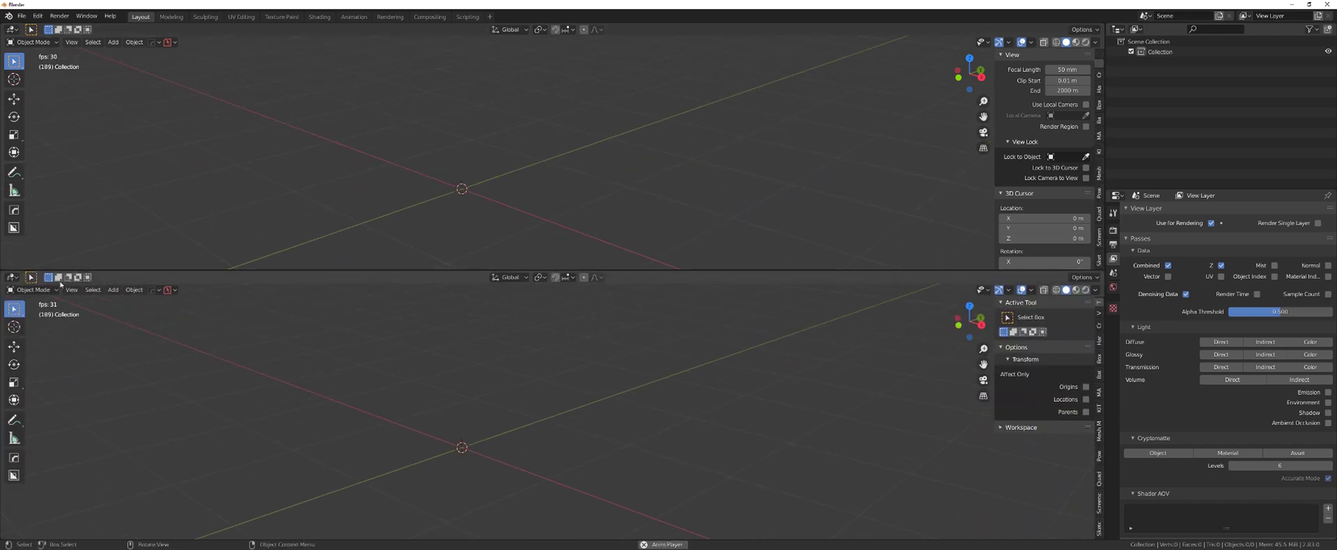
click(12, 277)
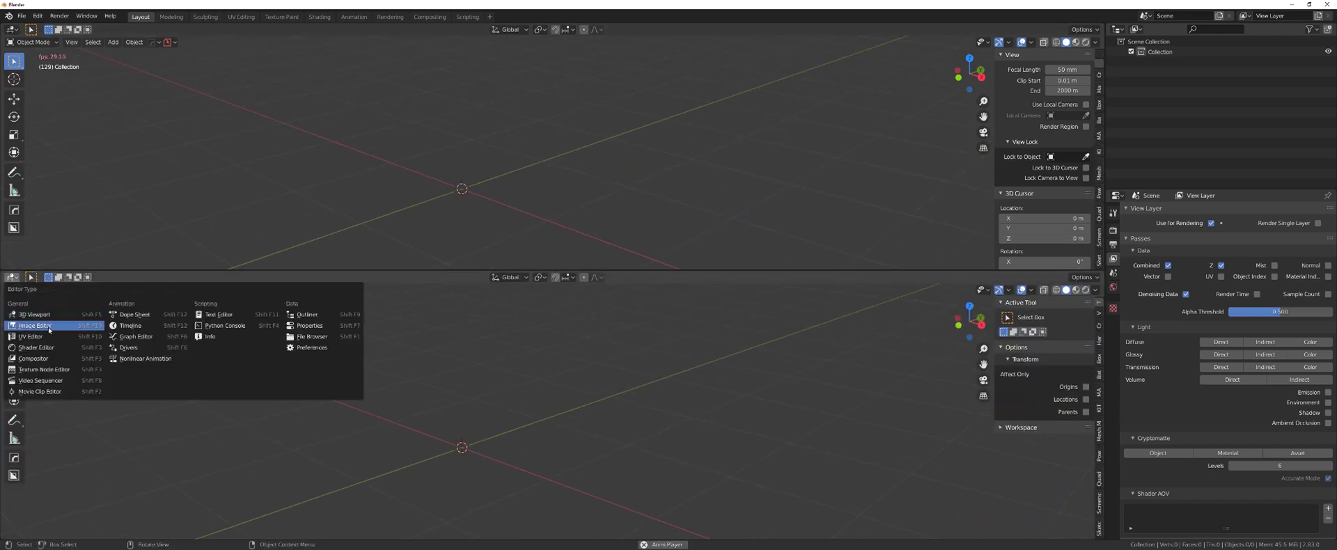
key(Up)
key(Up)
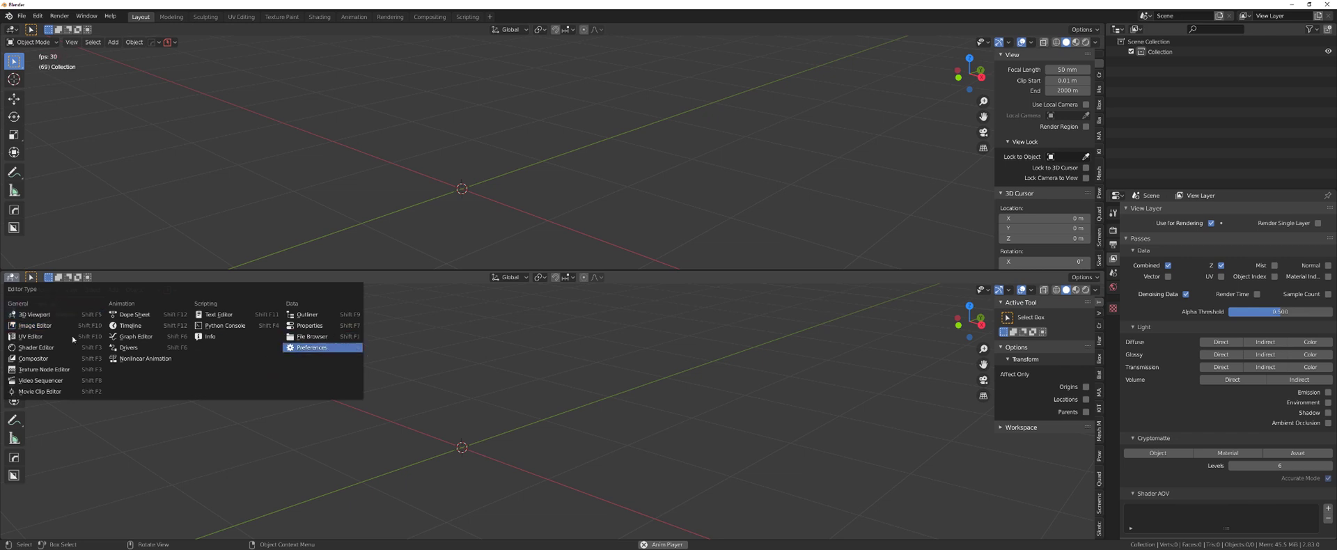
click(70, 347)
click(42, 277)
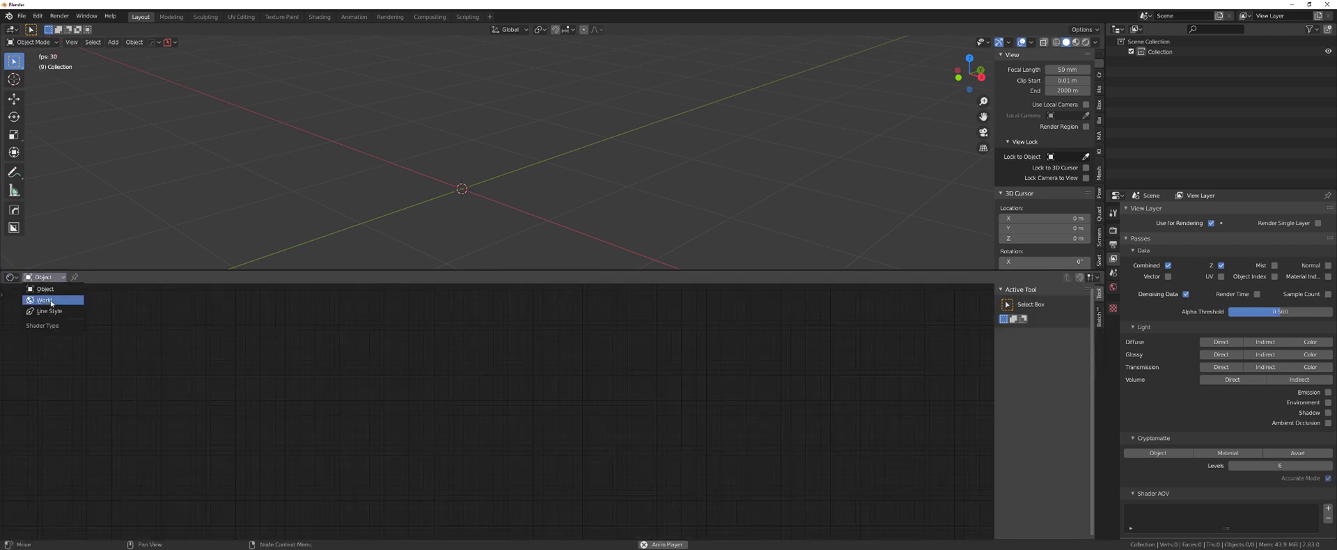
click(51, 300)
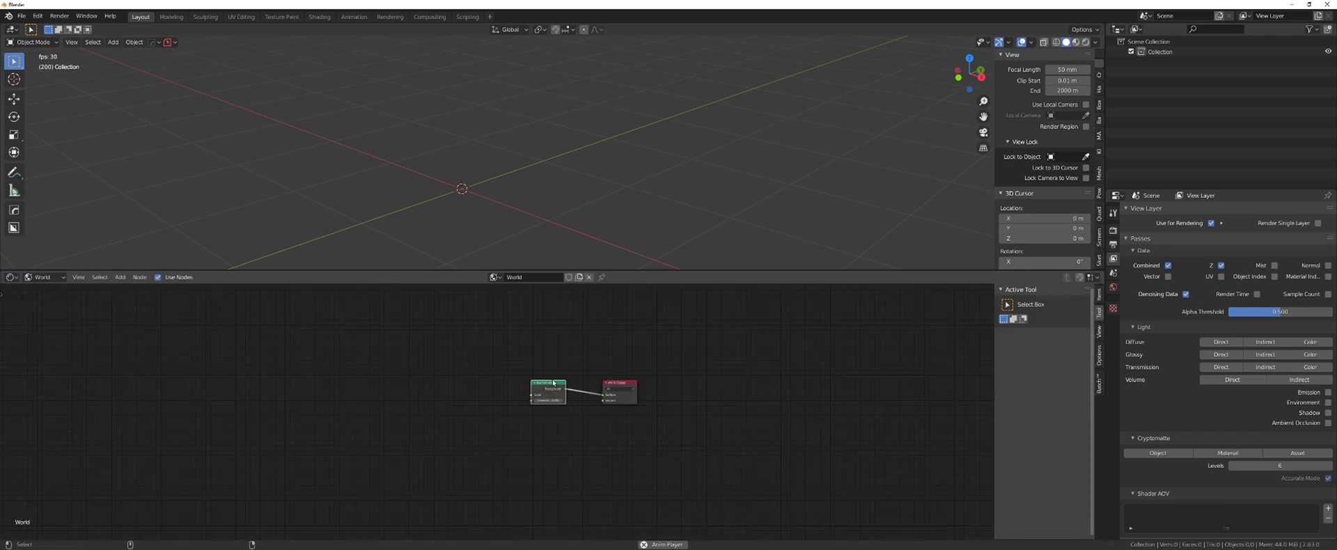
- Enable the Node Wrangler add-on in Preferences and save the preferences
click(37, 15)
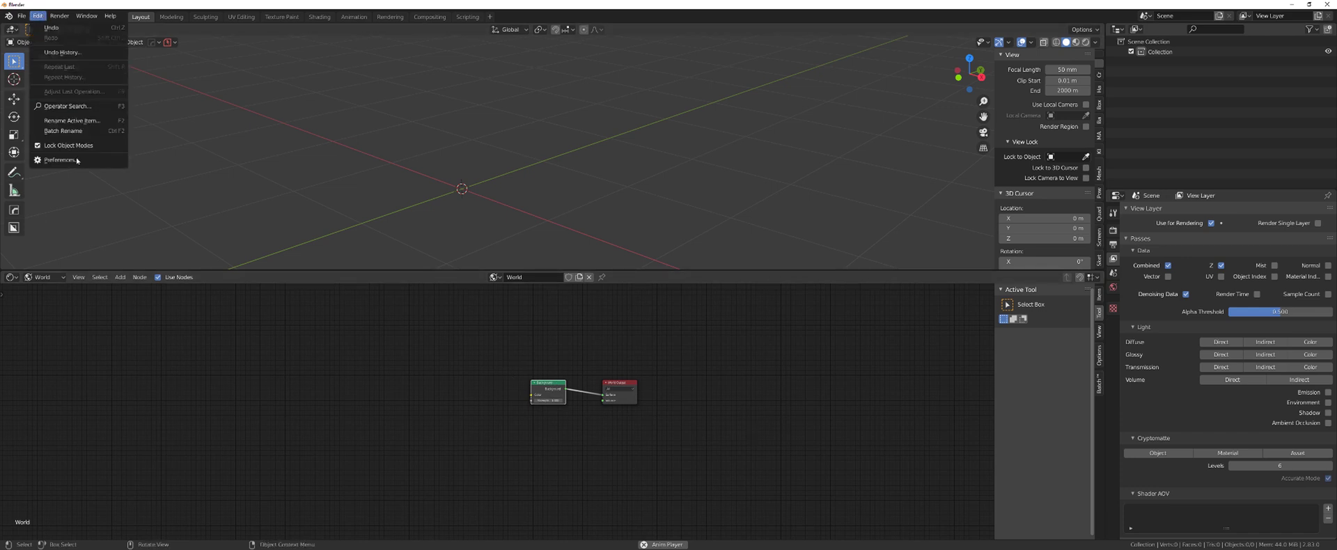
click(75, 160)
drag(196, 41, 395, 87)
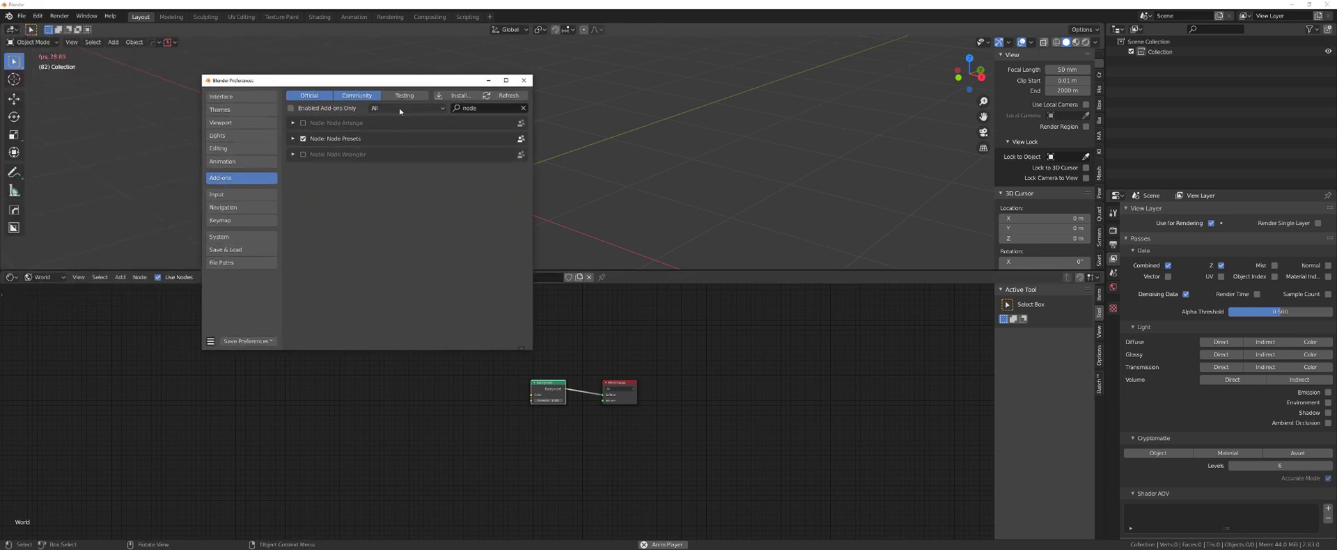
click(304, 155)
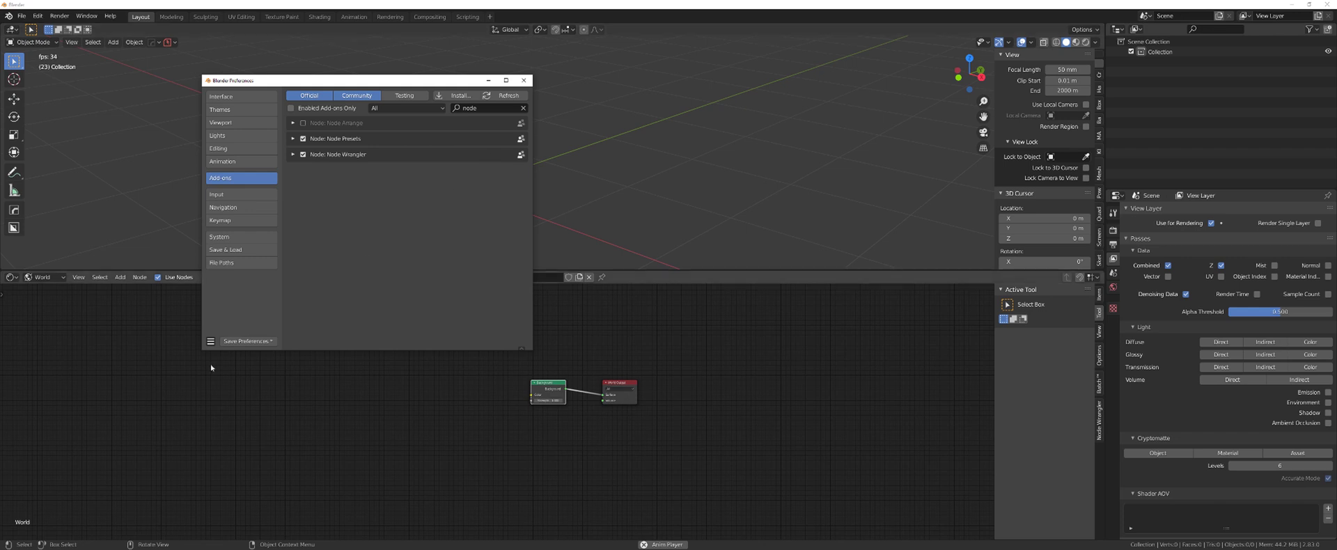
click(248, 341)
click(521, 81)
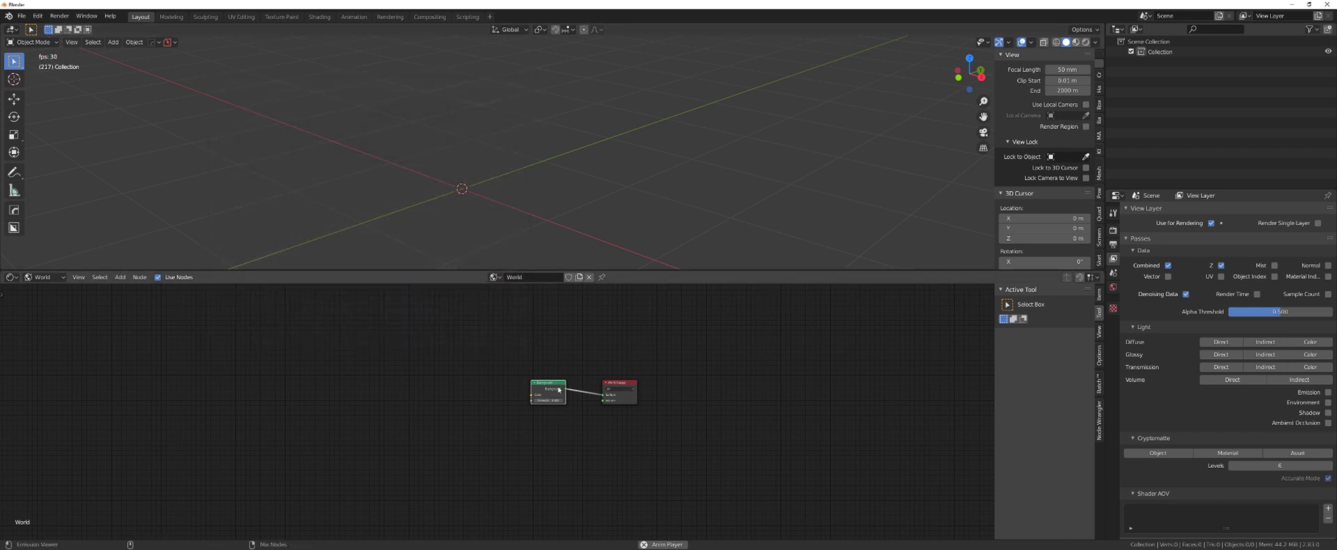
- Add a Ctrl+T texture chain to Background and load Desktop\Blender\HDRI\abandoned_slipway_4k.hdr
key(ctrl+t)
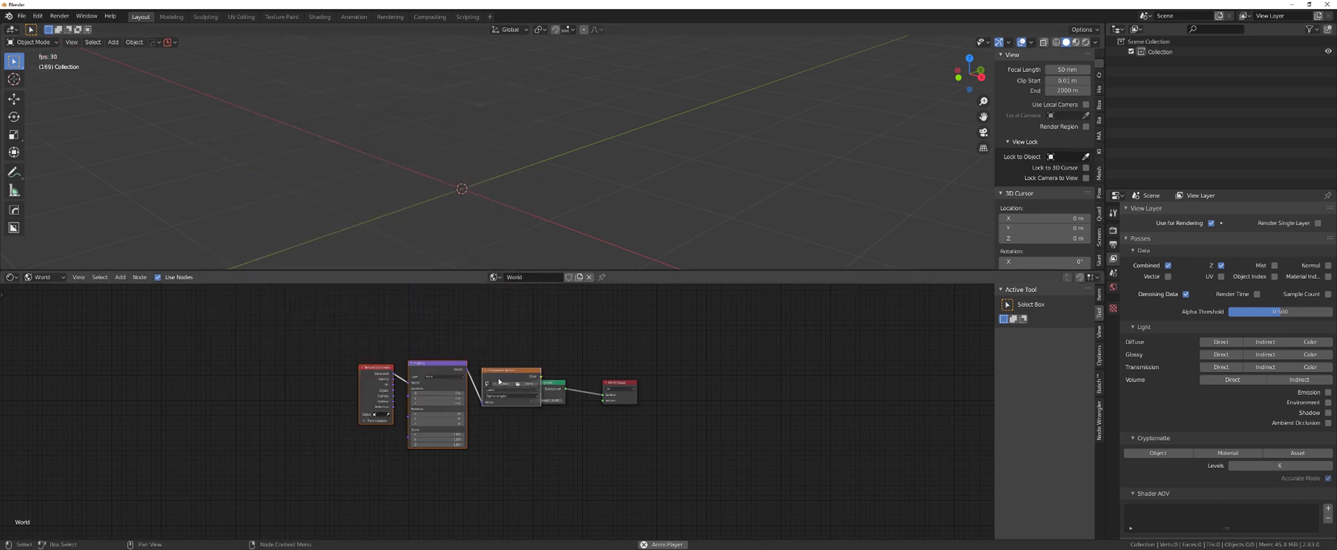
drag(456, 367, 457, 374)
key(Home)
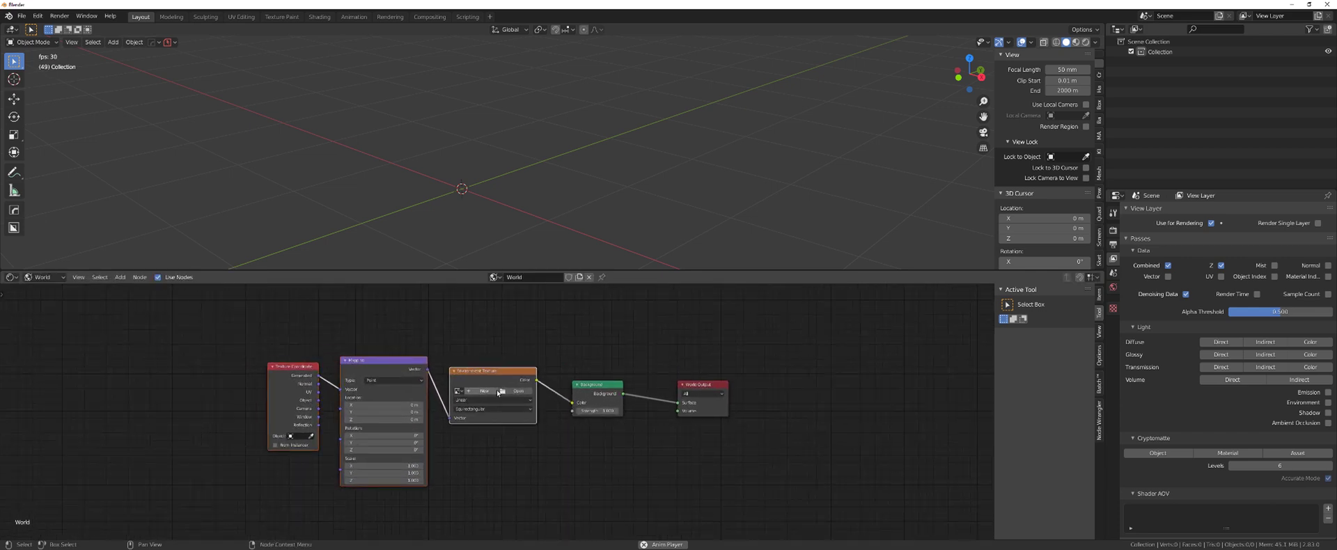
click(503, 394)
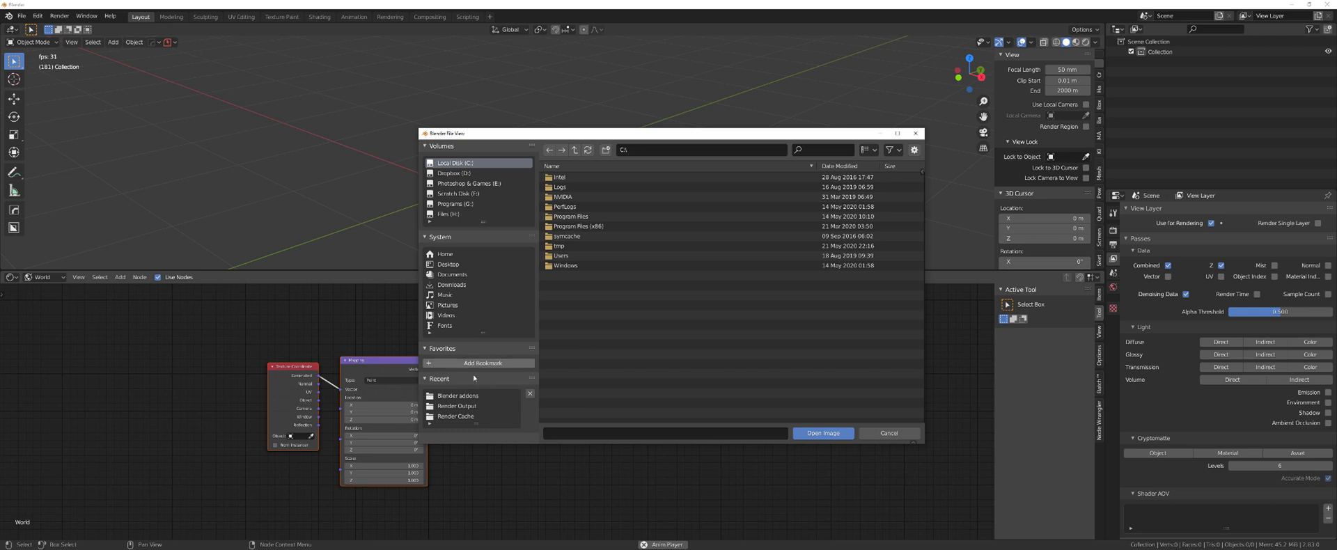
click(448, 264)
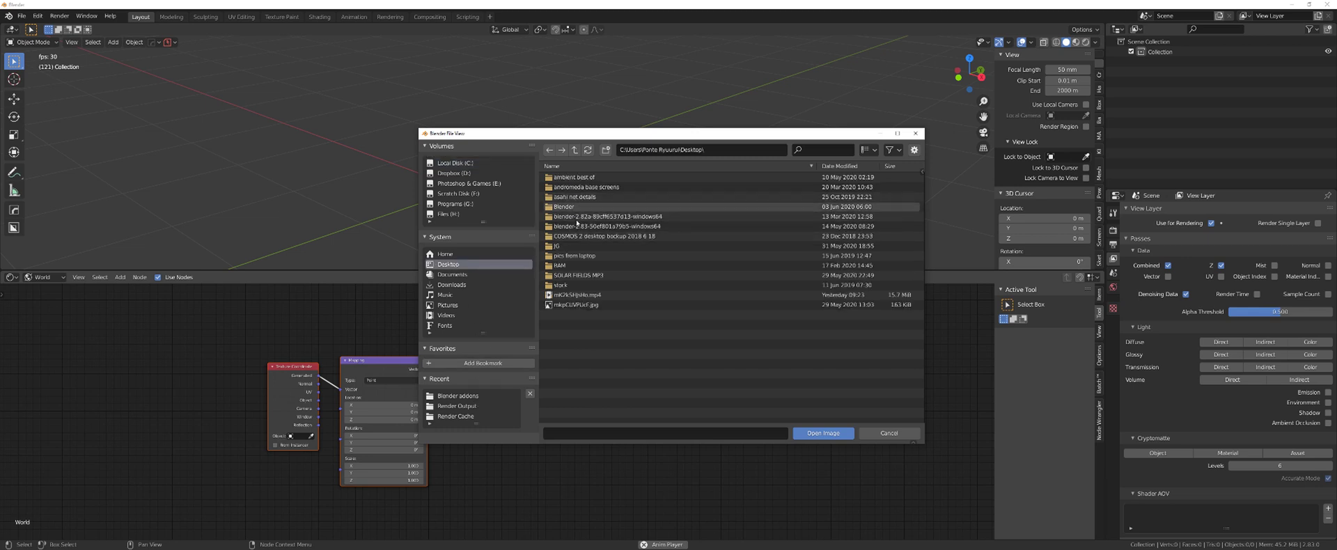
click(579, 207)
double_click(579, 207)
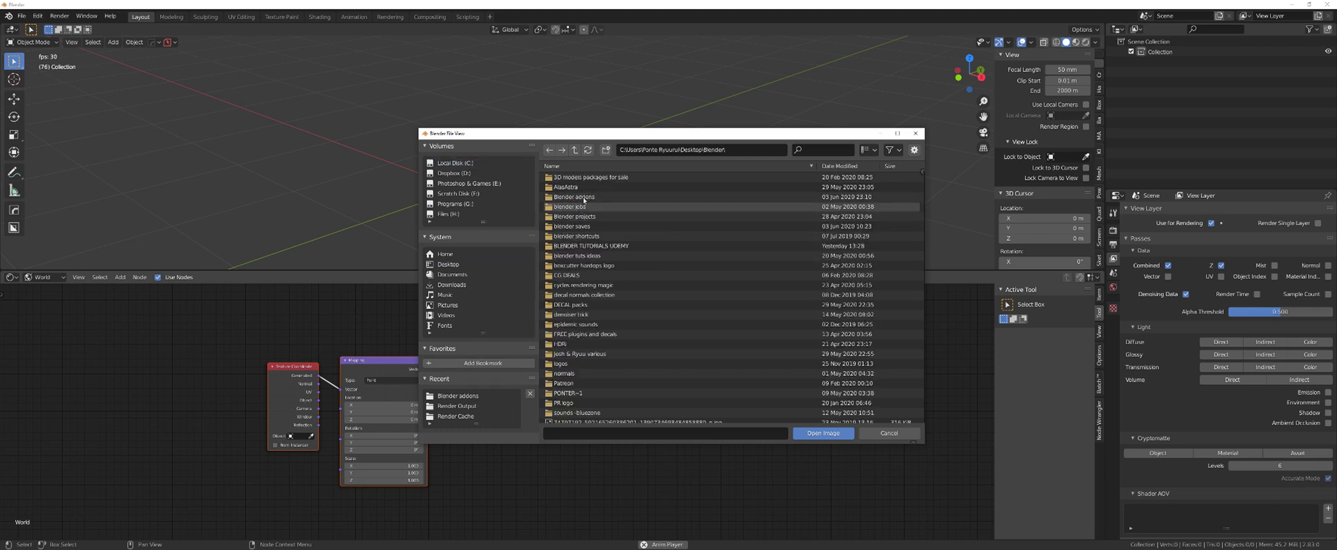
double_click(572, 344)
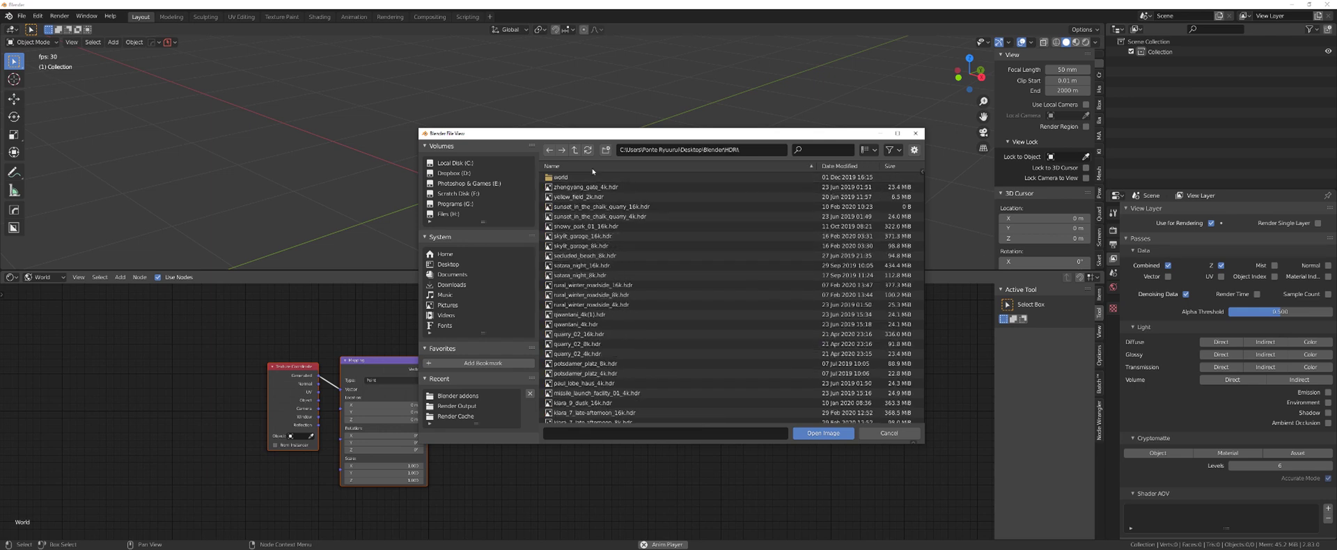
click(592, 187)
click(822, 433)
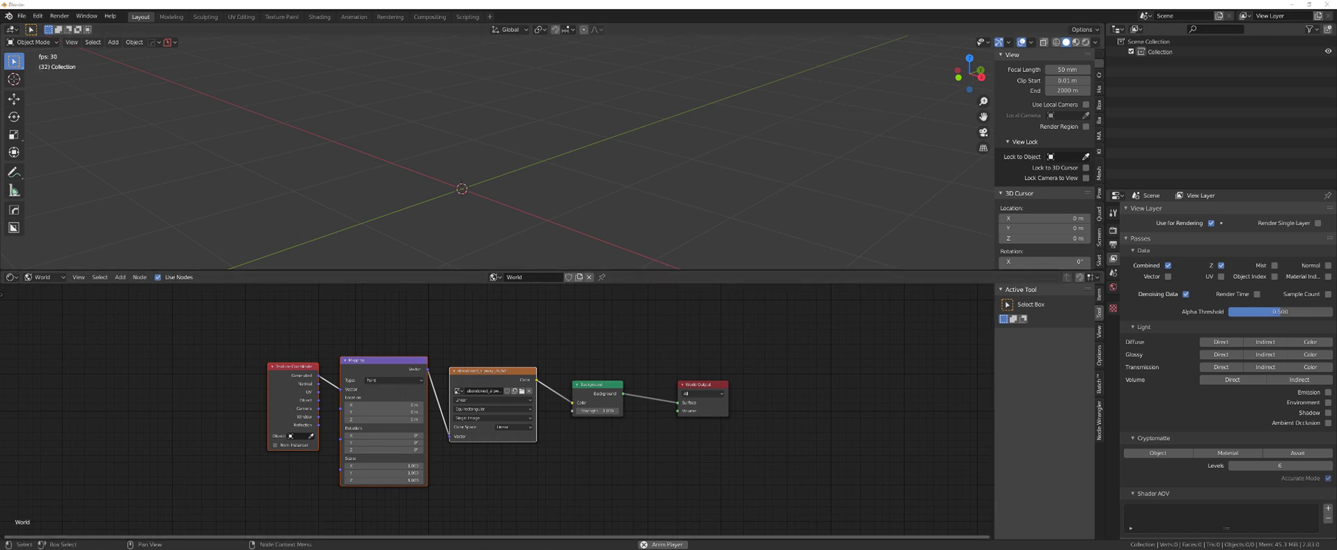
key(alt+Tab)
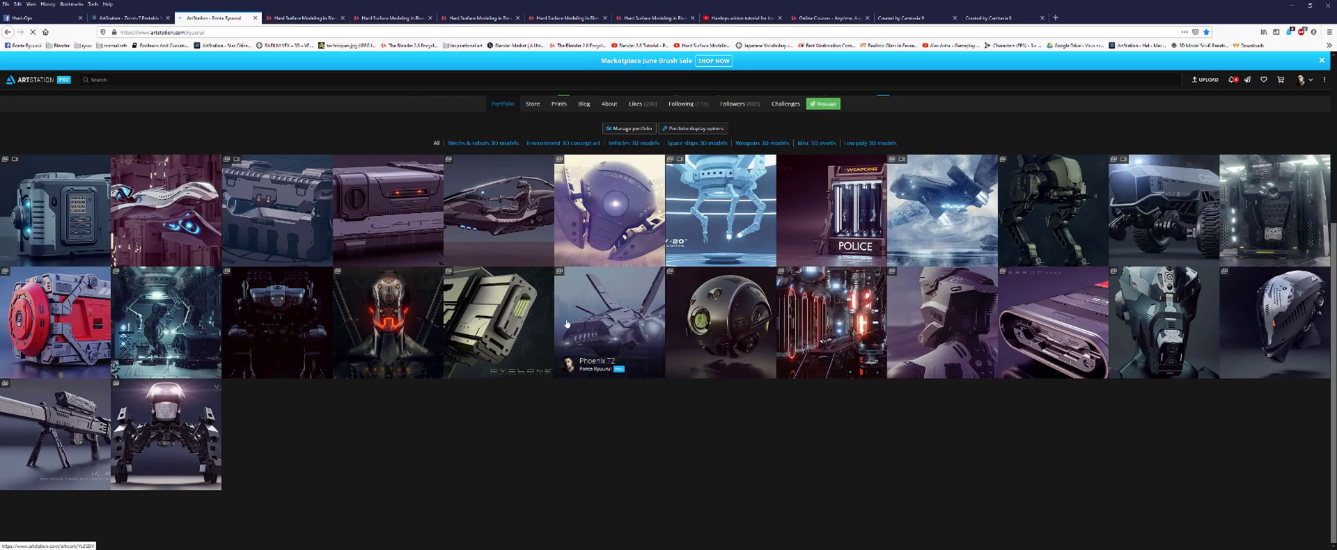
click(529, 326)
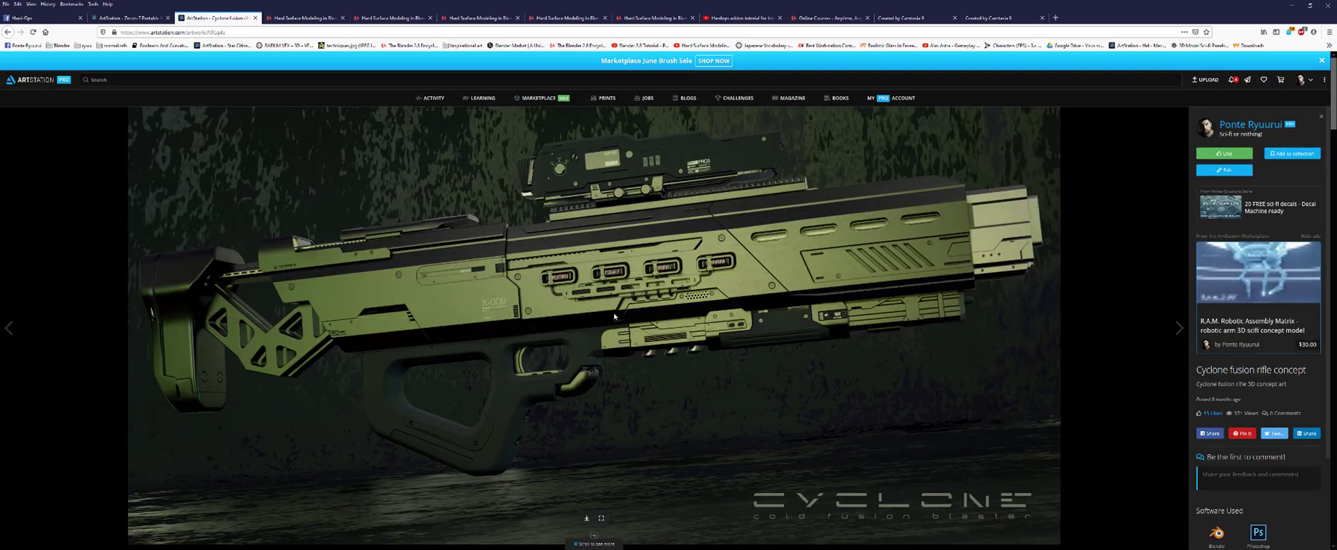
scroll(614, 315, down, 15)
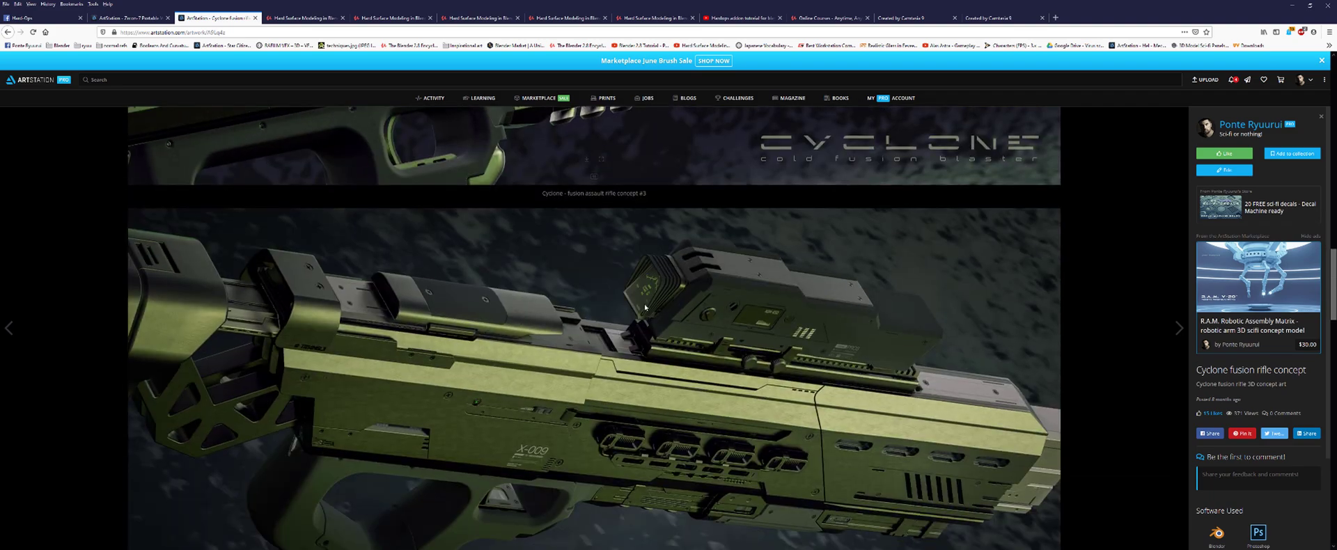
scroll(645, 306, down, 15)
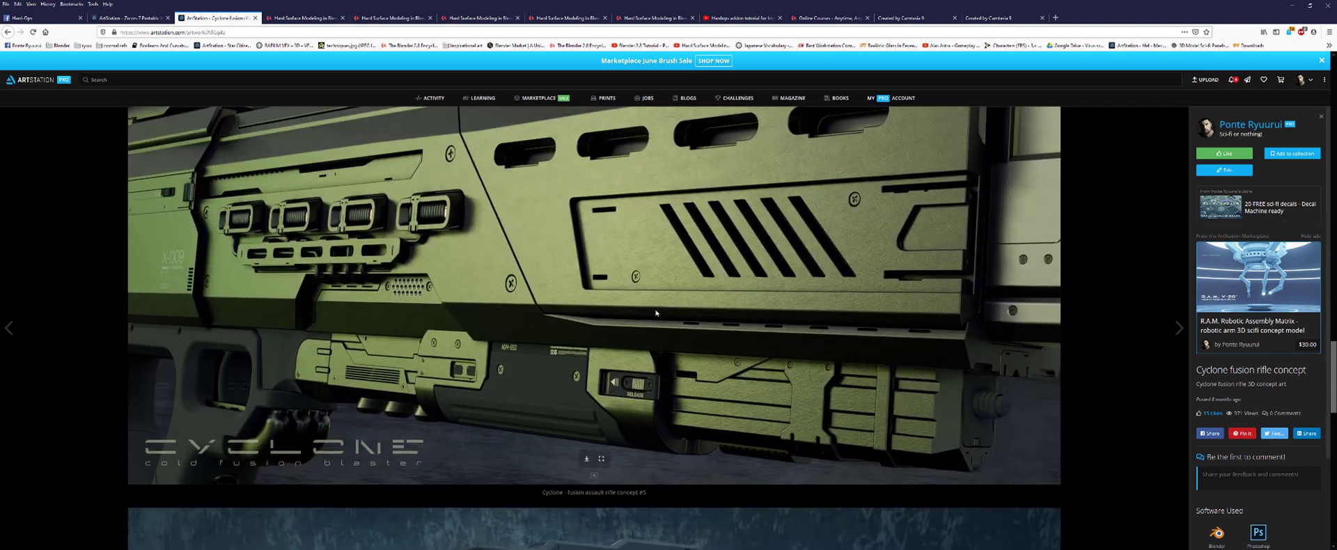
scroll(656, 313, down, 10)
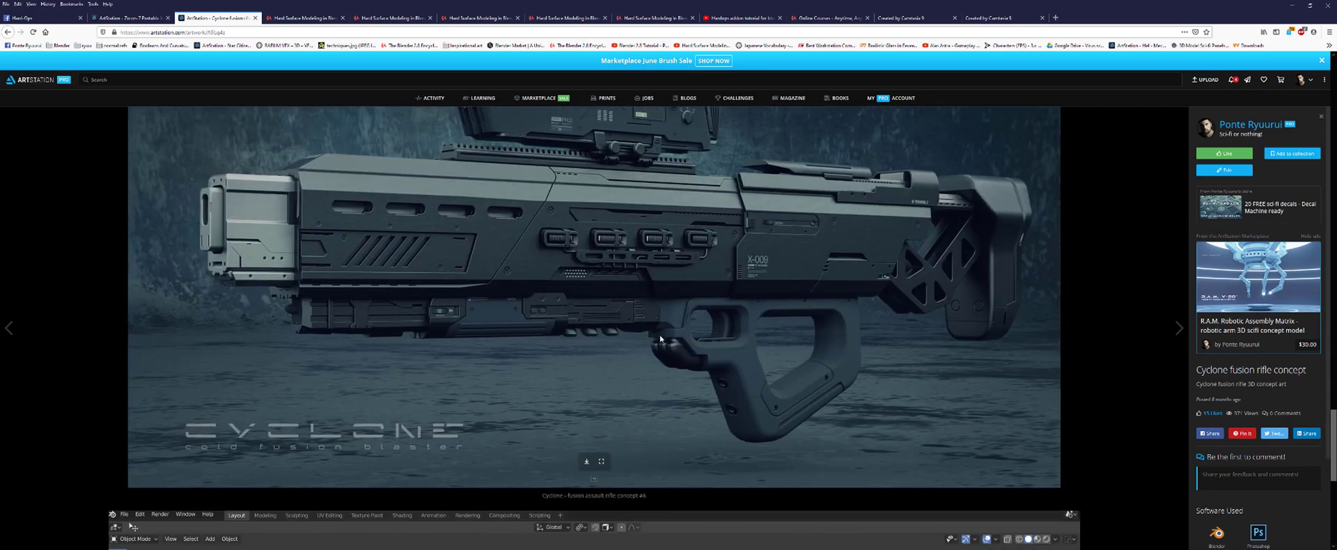
scroll(658, 329, up, 8)
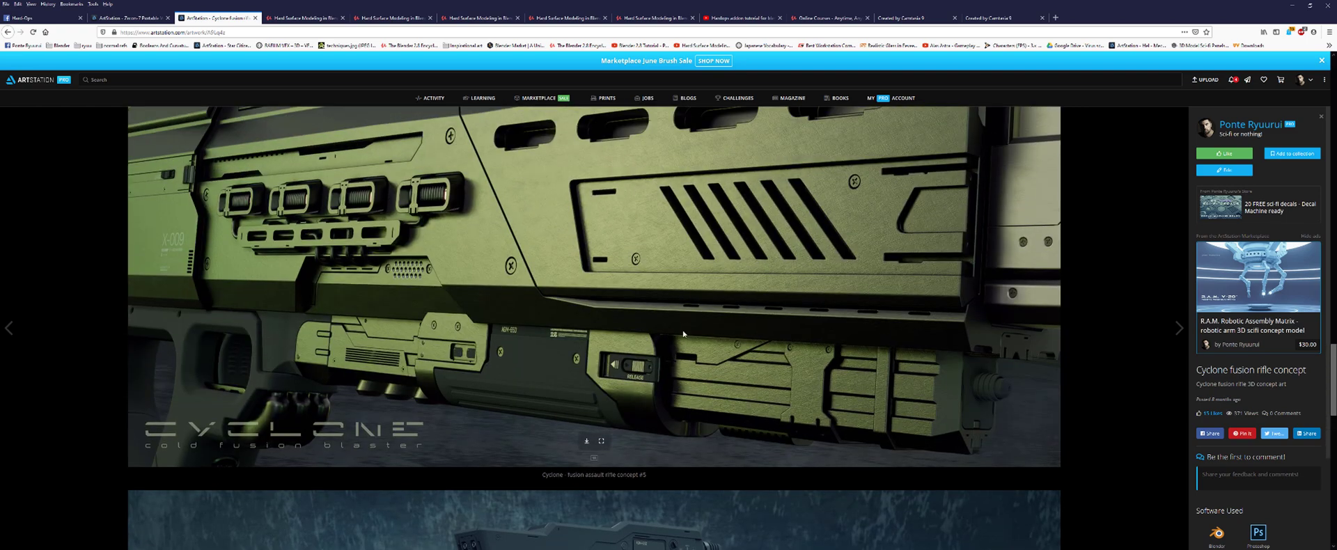
scroll(681, 312, down, 6)
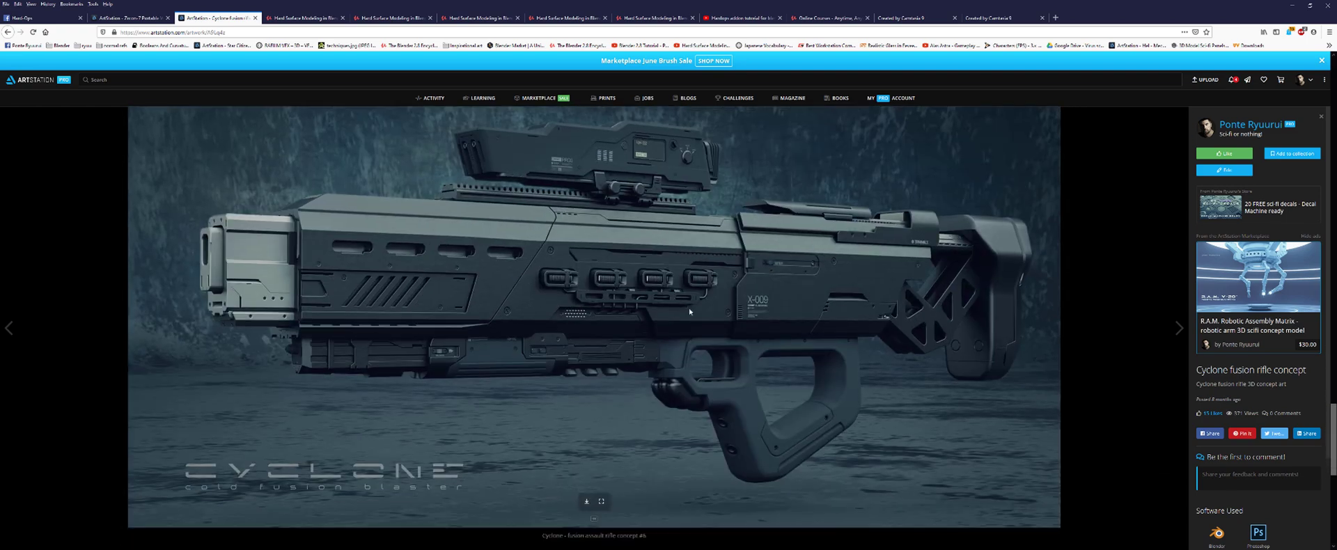
scroll(691, 319, down, 6)
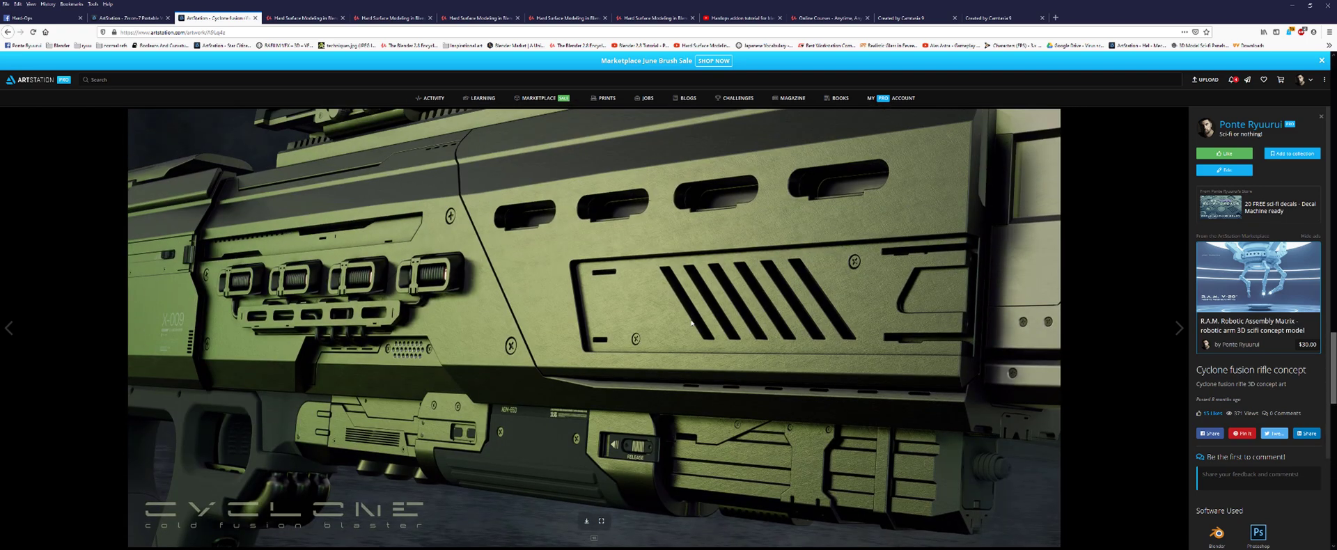
click(1291, 5)
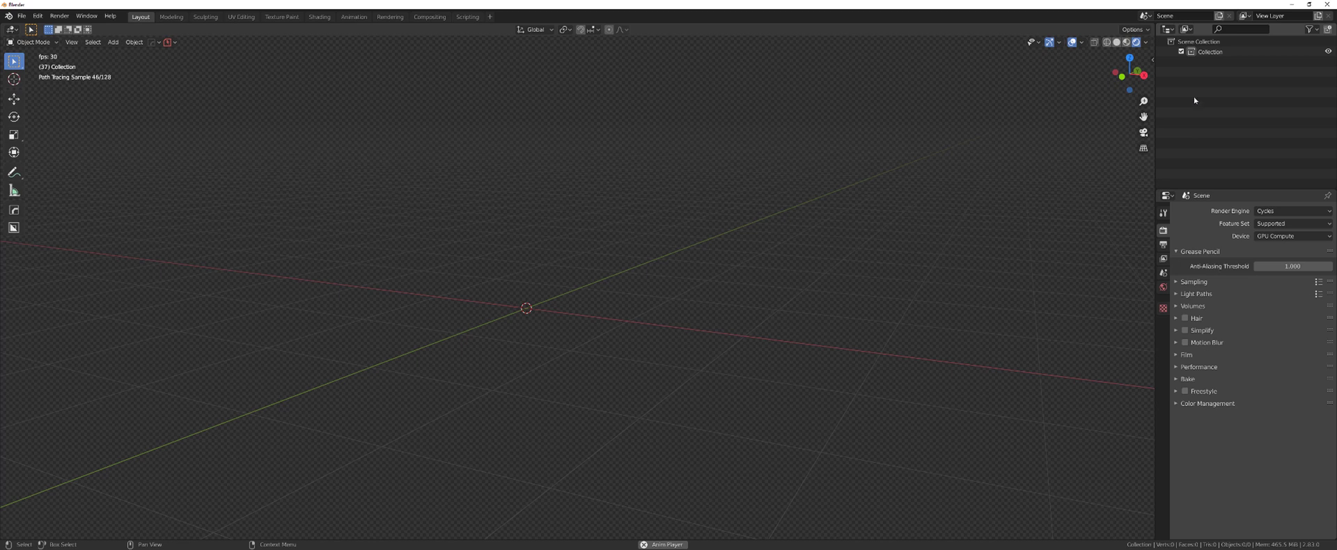
- Create a new collection and name it Render
mouse_move(656, 360)
middle_down()
mouse_move(657, 284)
mouse_move(724, 278)
middle_up()
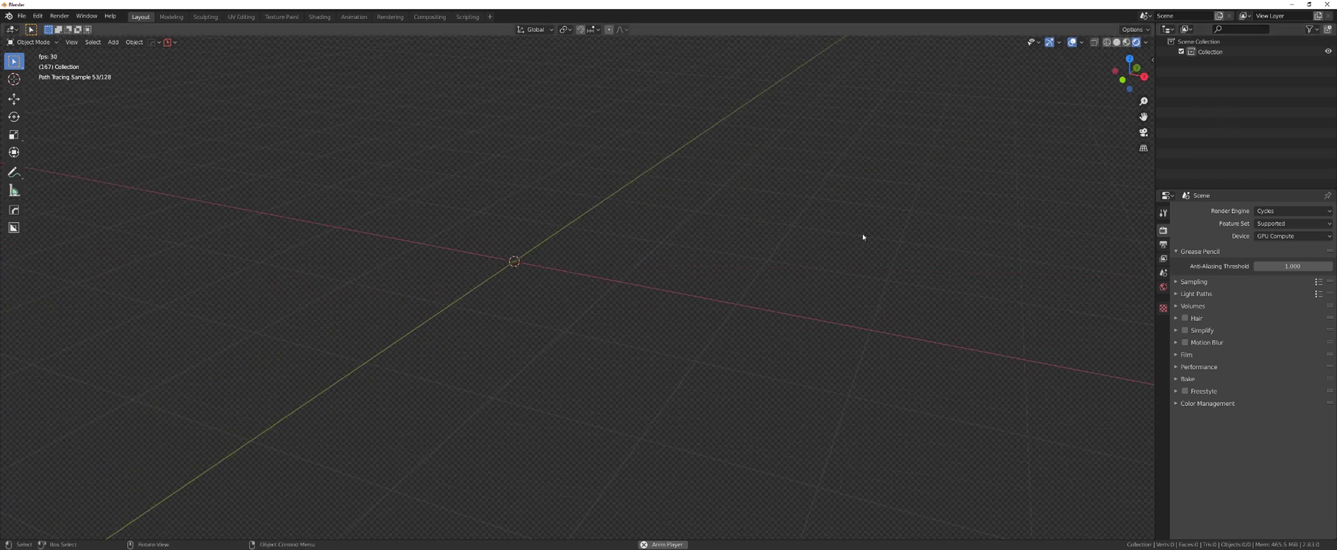
mouse_move(862, 232)
middle_down()
mouse_move(856, 220)
mouse_move(883, 206)
middle_up()
right_click(1238, 94)
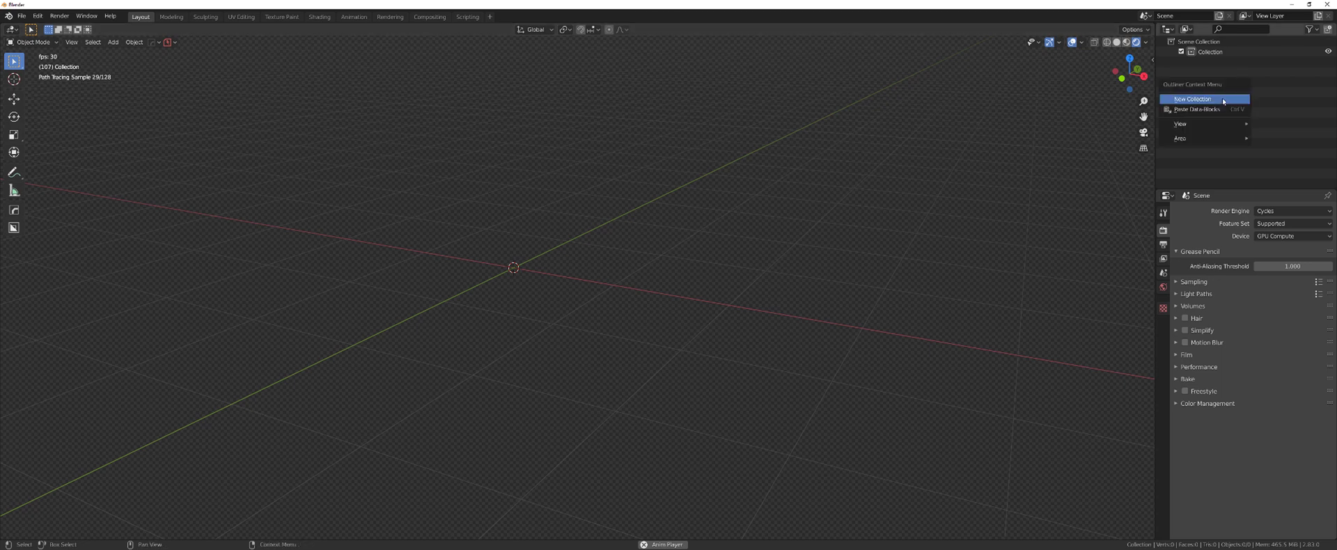
click(1210, 99)
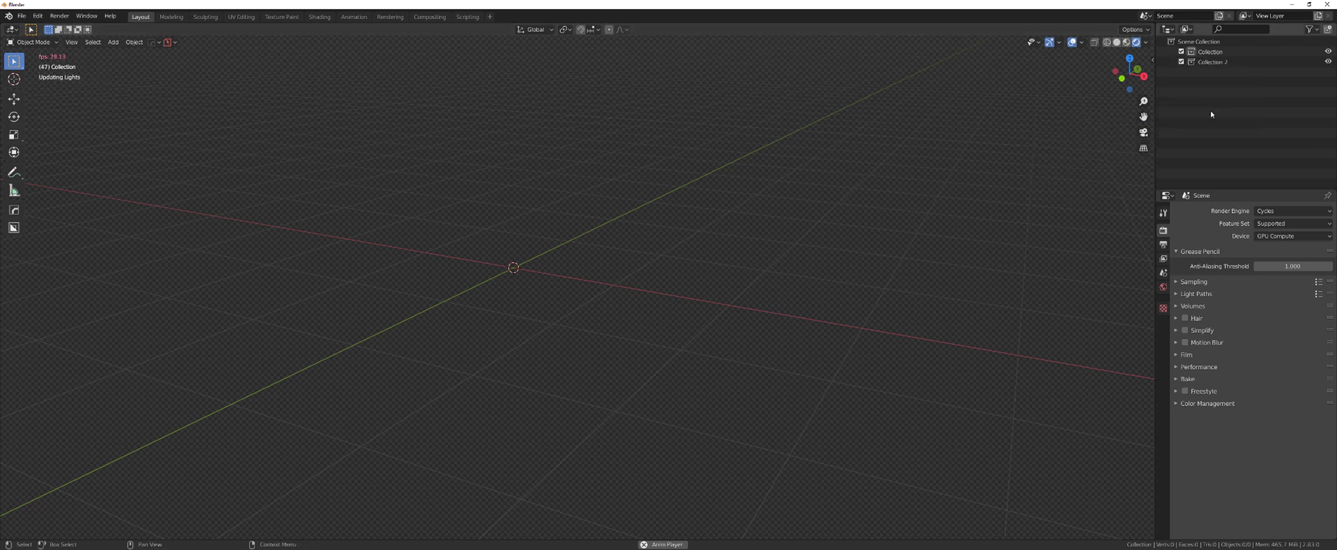
double_click(1215, 62)
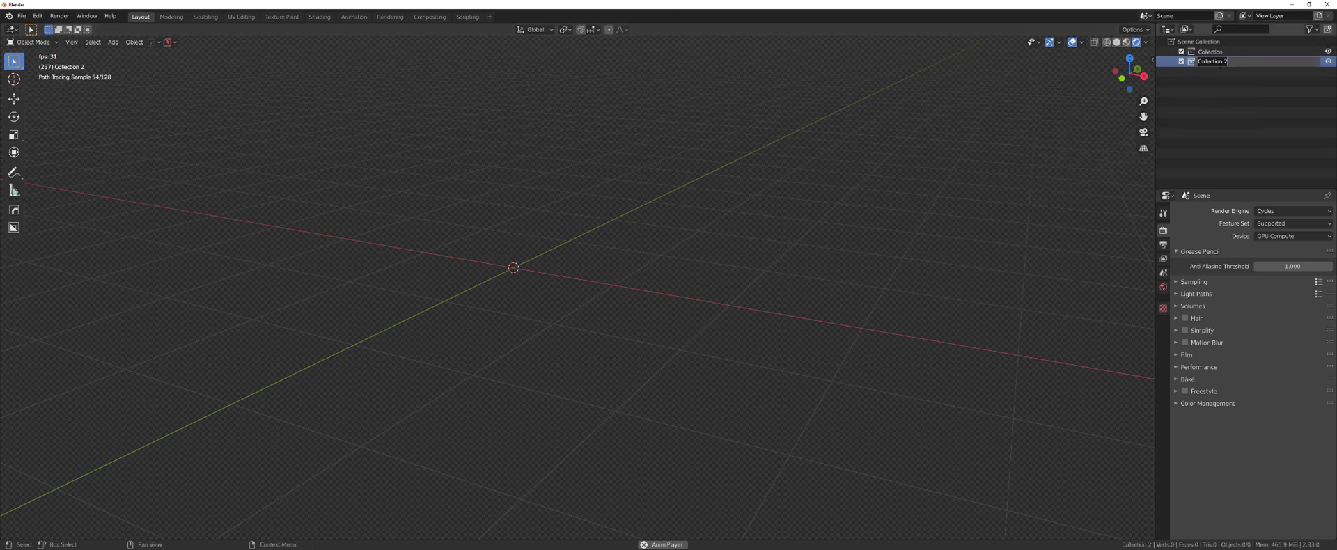
text(Render)
key(Return)
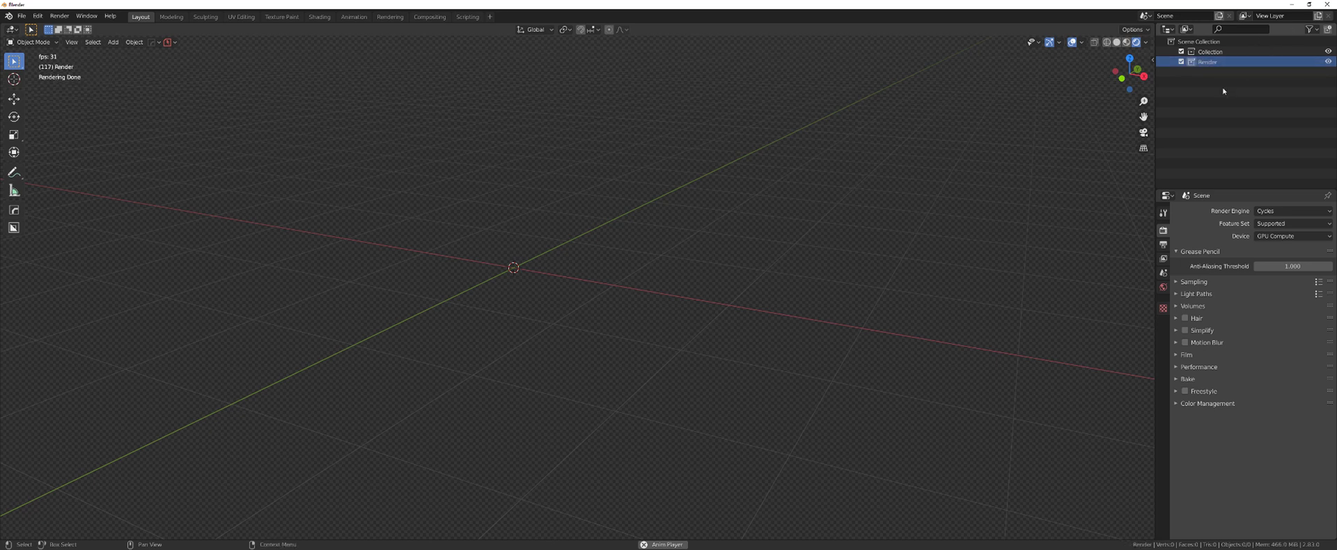
- Add a third collection named backup and rename the first collection to Main
right_click(1222, 88)
click(1199, 87)
double_click(1218, 72)
text(b)
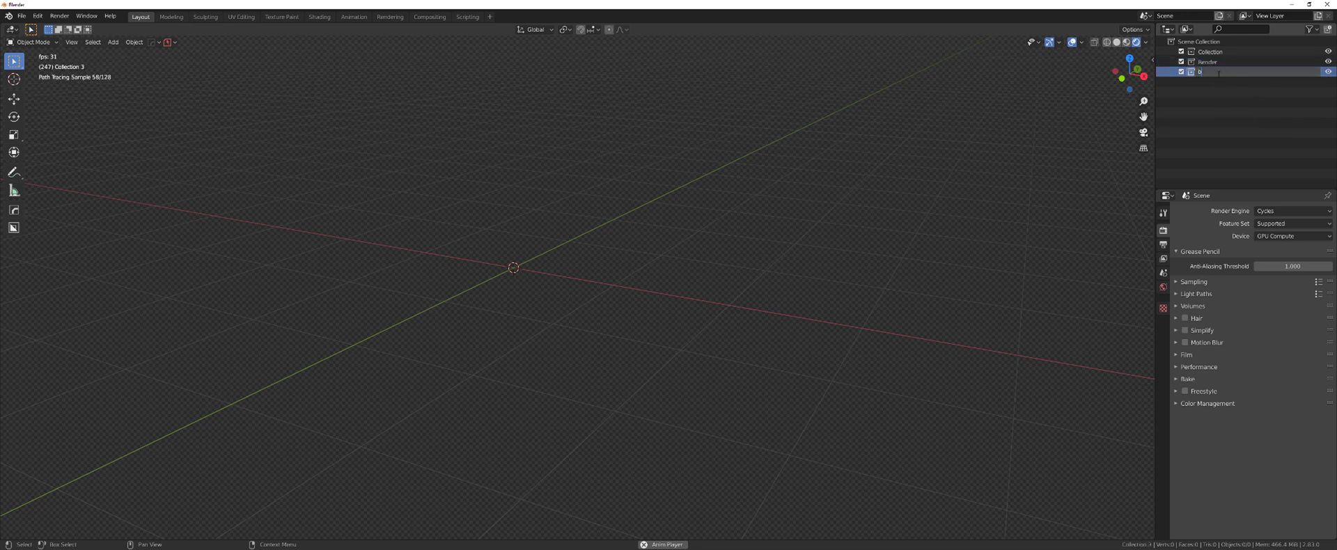
text(ackup)
key(Return)
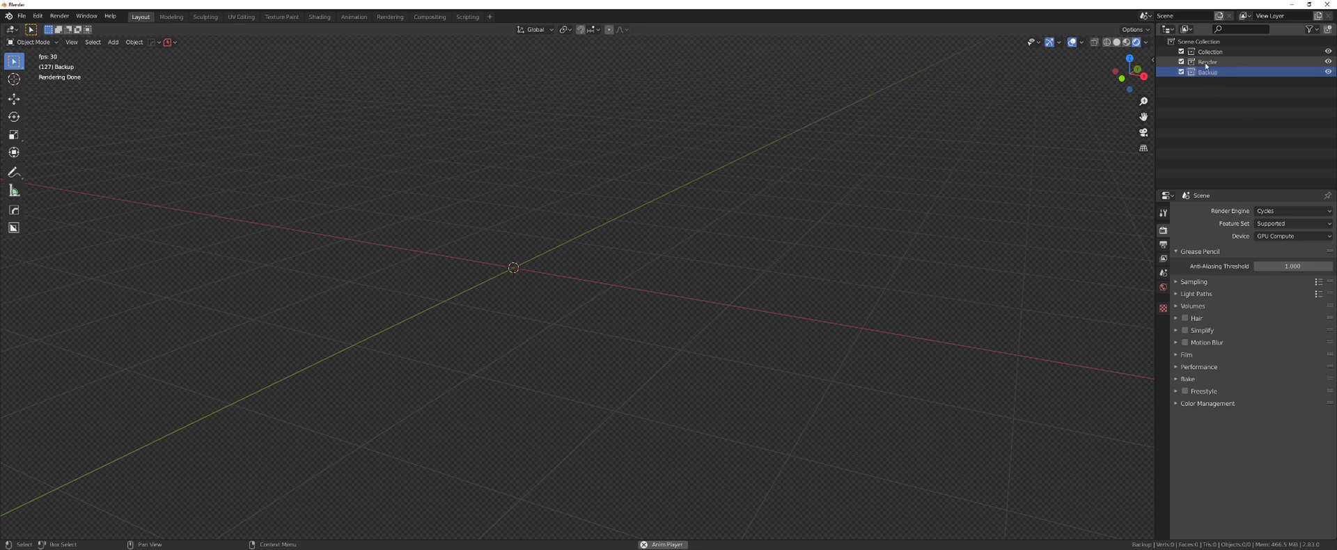
double_click(1210, 52)
text(Main)
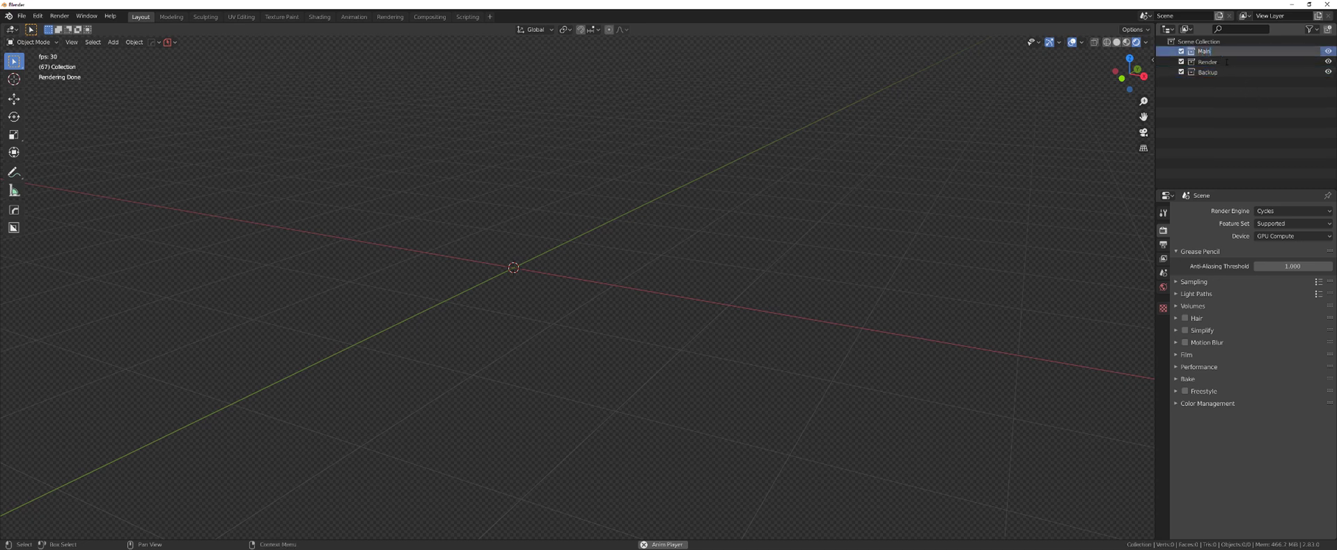
key(Return)
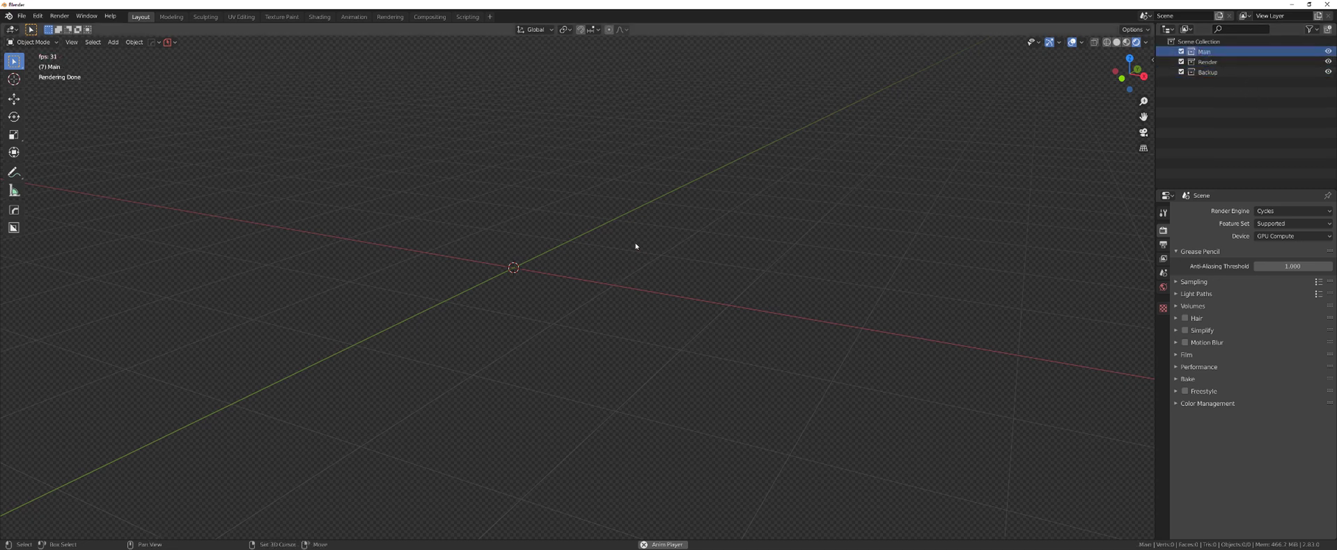
key(shift+a)
- Add a cube, switch to solid shading, and make a test BoxCutter cut on its corner
click(681, 264)
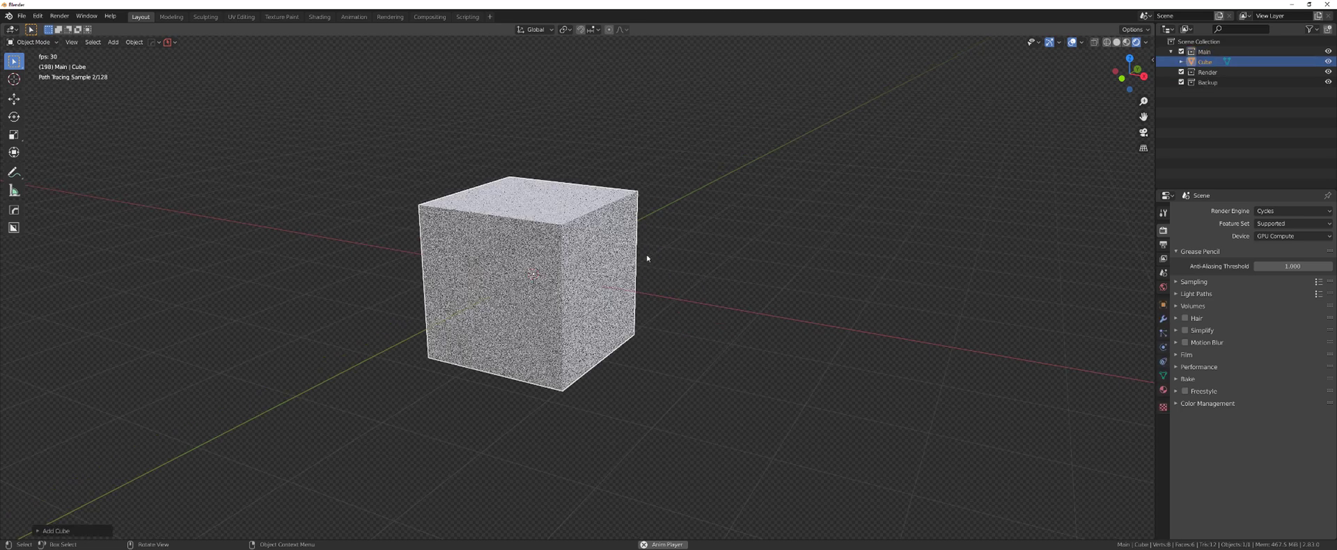
key(z)
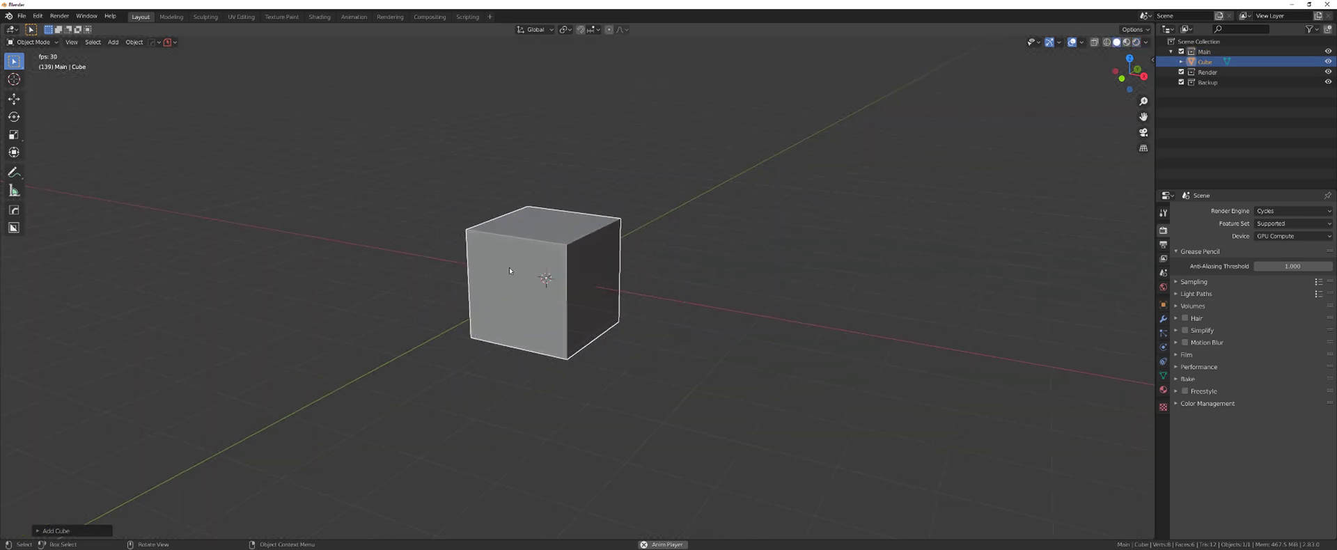
key(alt+w)
drag(494, 205, 607, 273)
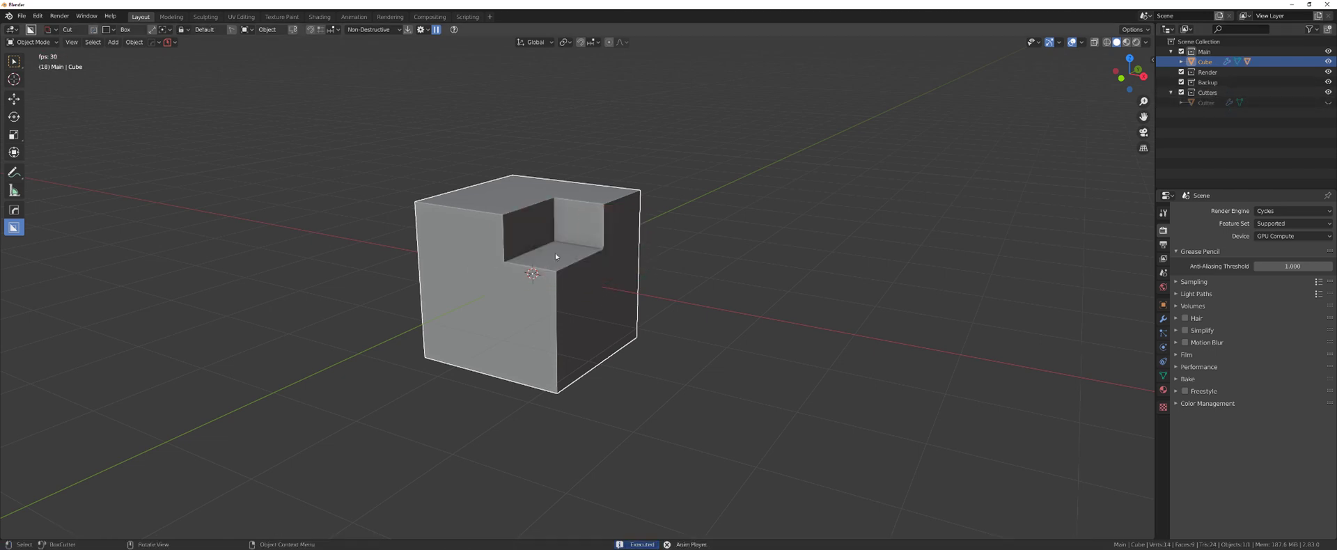
- Delete the test cube, the leftover cutter object and the Cutters collection
key(Delete)
click(1207, 82)
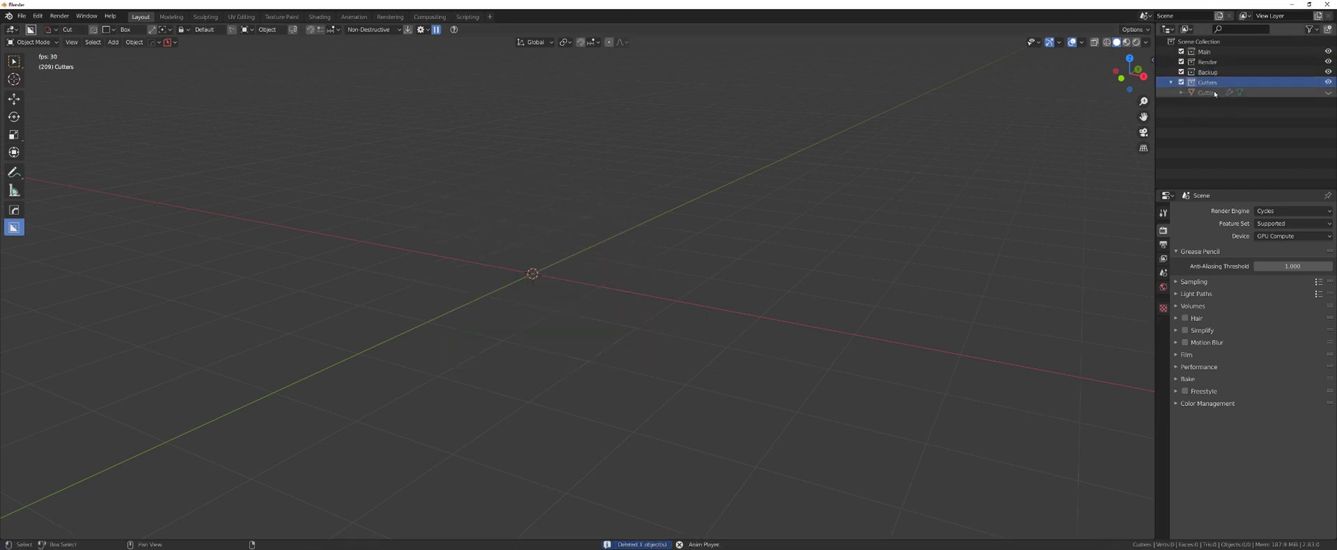
right_click(1215, 94)
click(1198, 116)
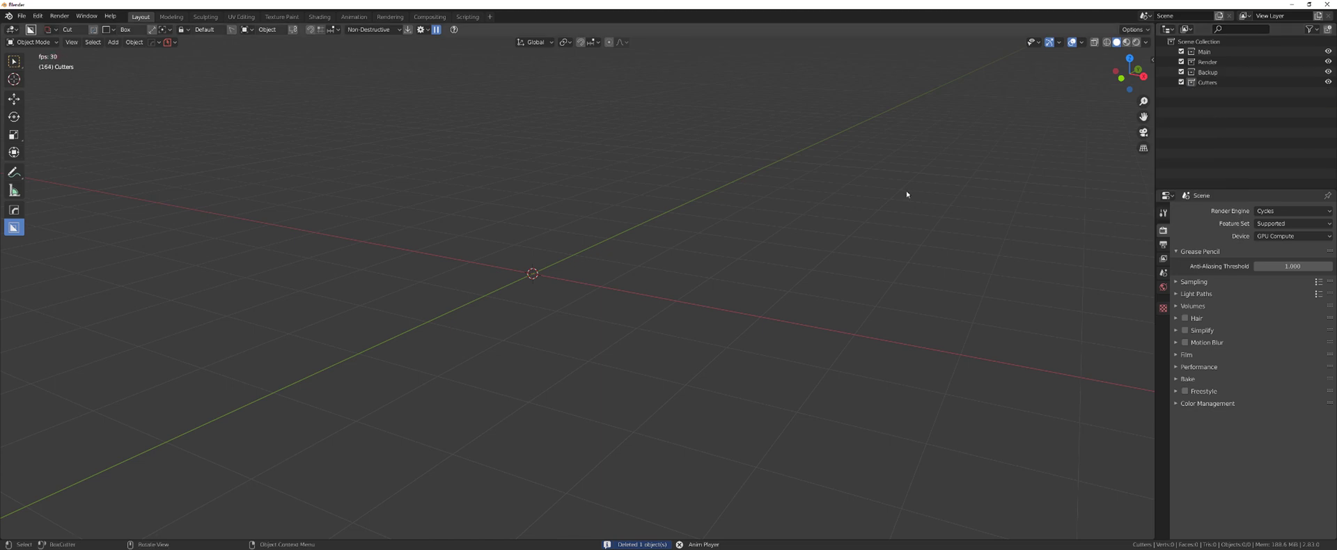
right_click(1238, 78)
click(1218, 137)
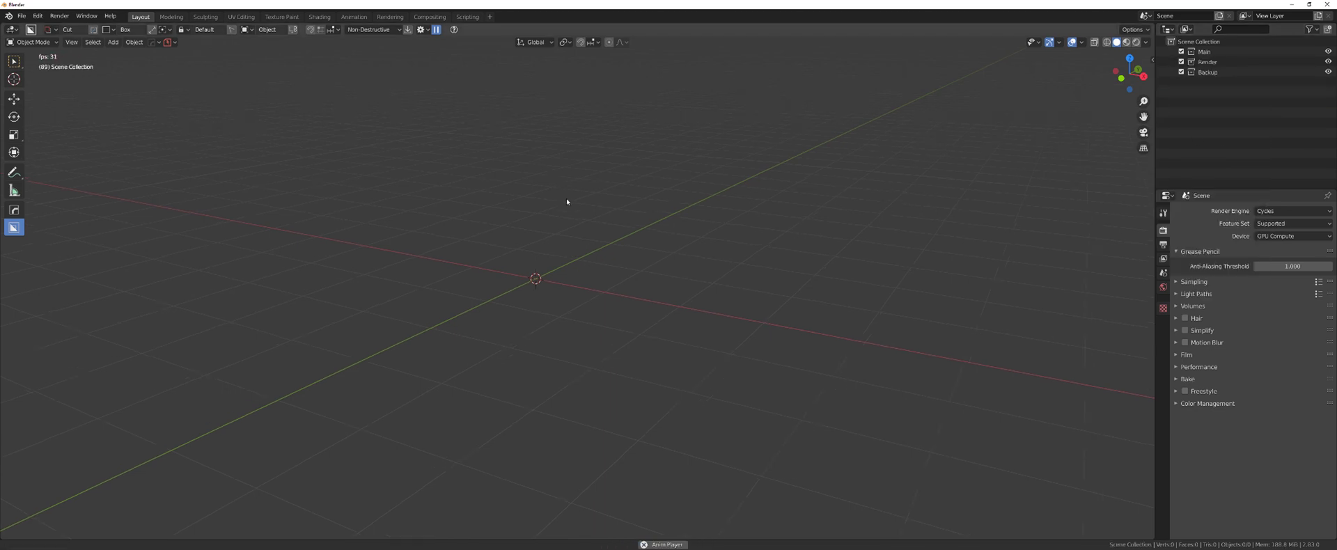
middle_drag(566, 198, 623, 218)
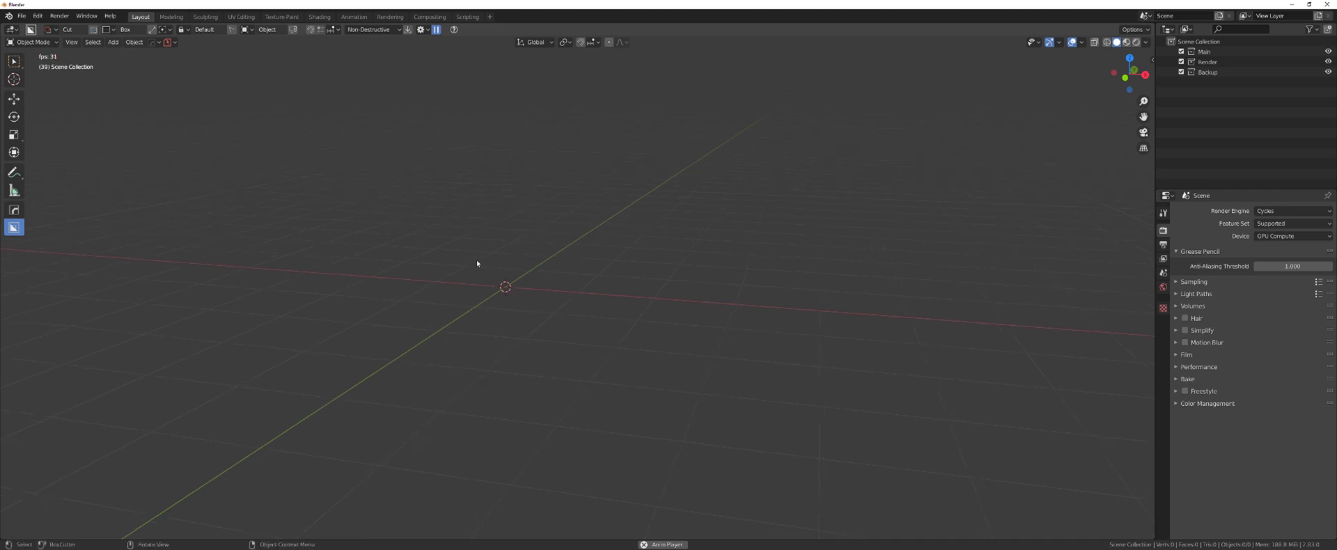
- Turn on Active only and Recut in BoxCutter's Behavior settings
shift+middle_drag(563, 258, 547, 270)
click(423, 30)
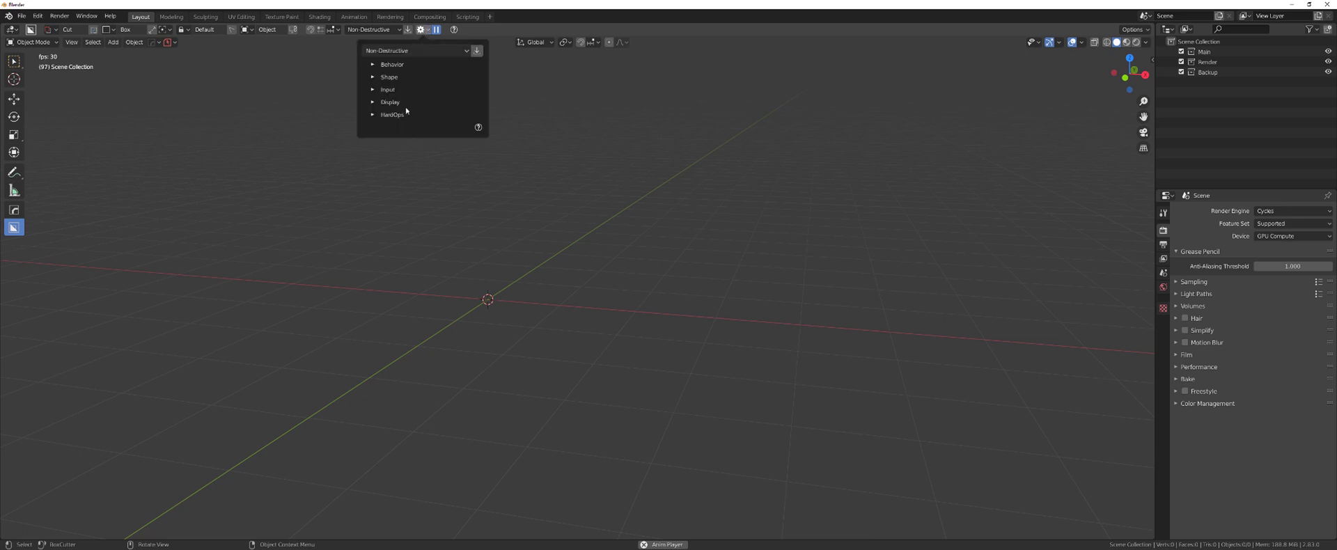
click(380, 64)
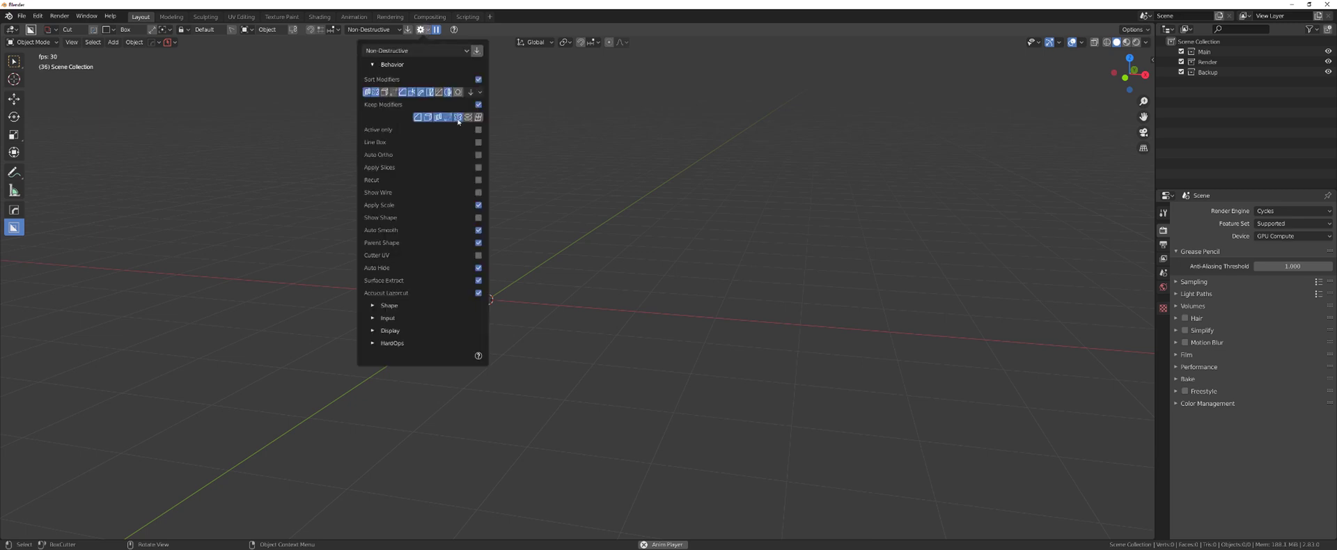
click(478, 129)
click(478, 180)
click(374, 65)
- Enable RMB Cancel Ngon, Preserve Alt and Scroll Adjust Circle in BoxCutter's Input settings
click(377, 78)
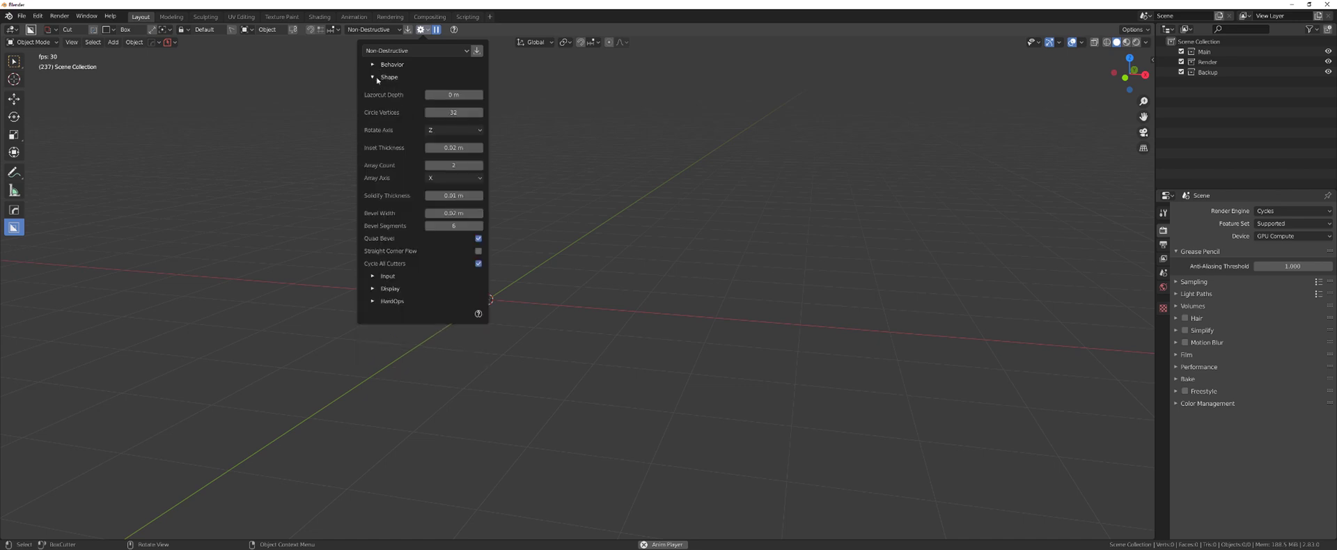
click(376, 78)
click(375, 89)
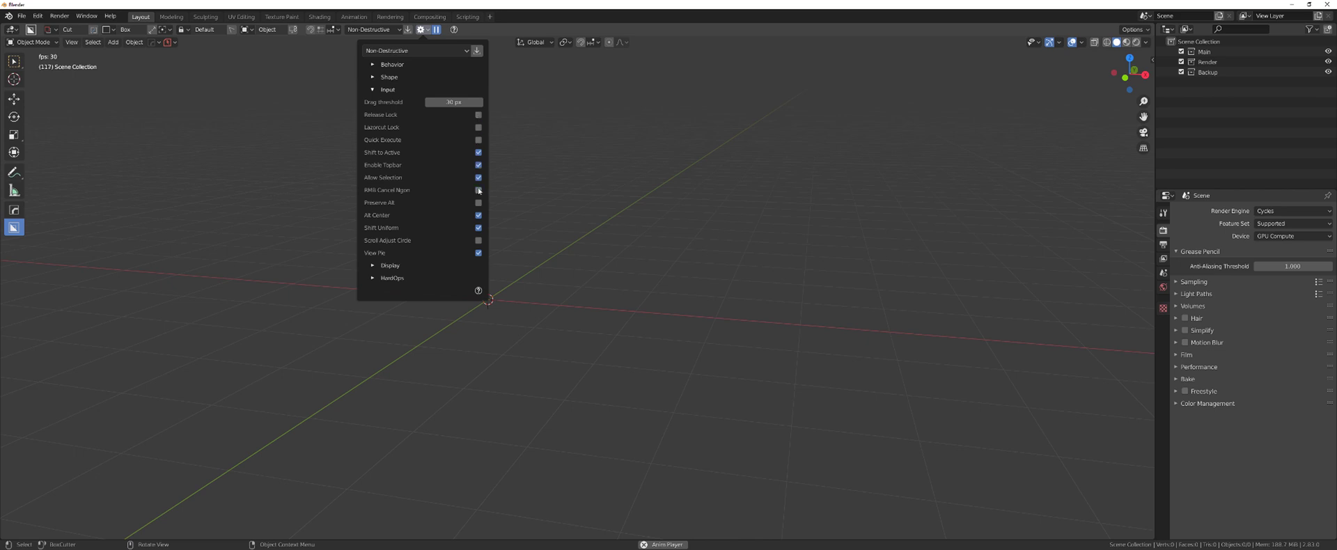
drag(478, 190, 478, 245)
- Enable BoxCutter grid snapping with a 0.1 m increment
click(333, 30)
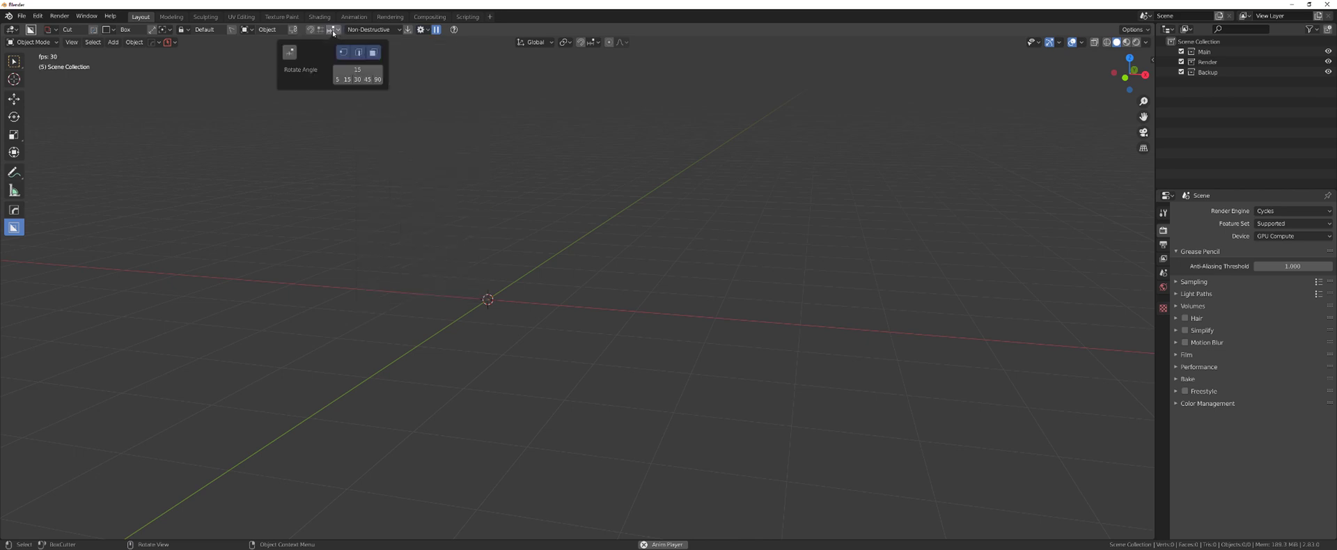
click(289, 52)
click(334, 52)
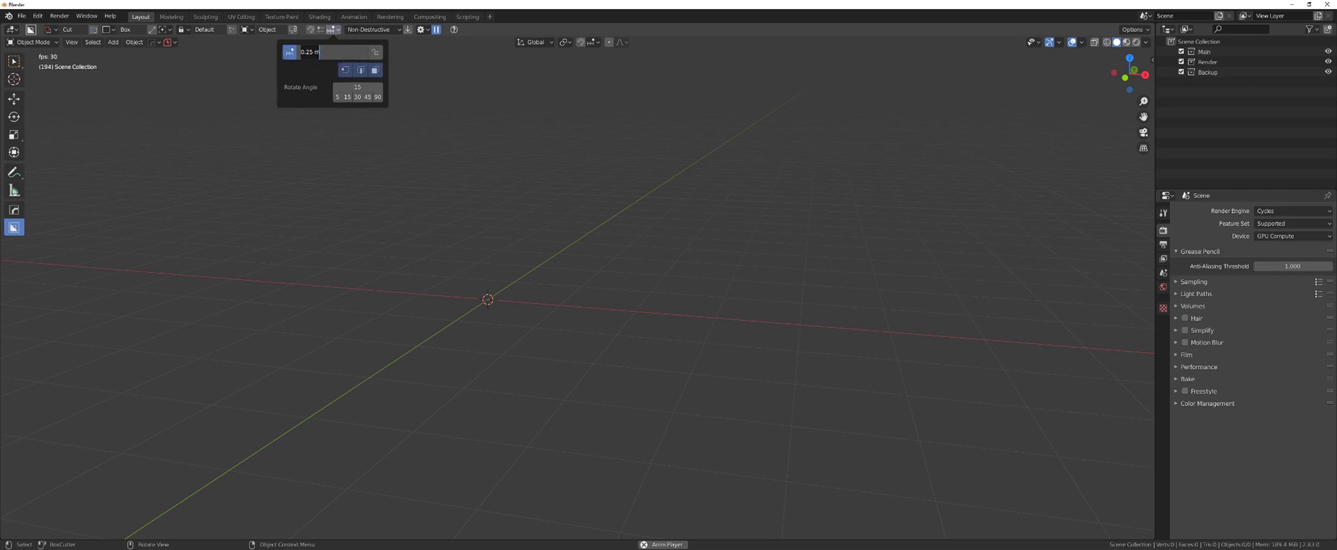
text(0.1)
key(Return)
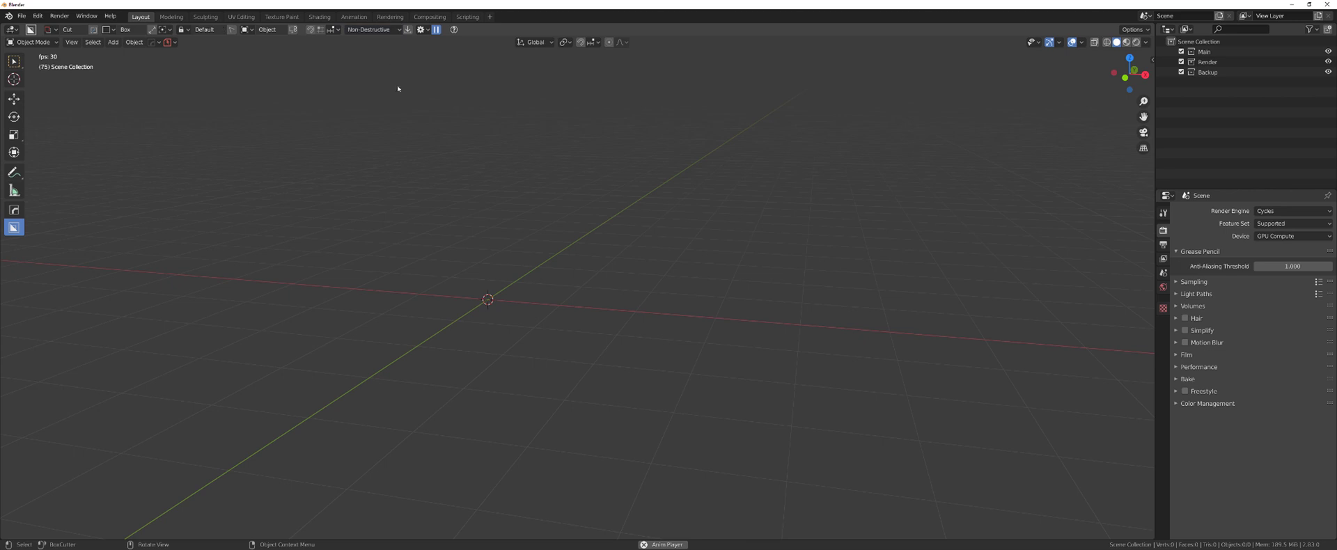
- Add a test cube, turn on the snap magnet, and draw then cancel a trial cut
key(shift+a)
mouse_move(585, 237)
click(630, 260)
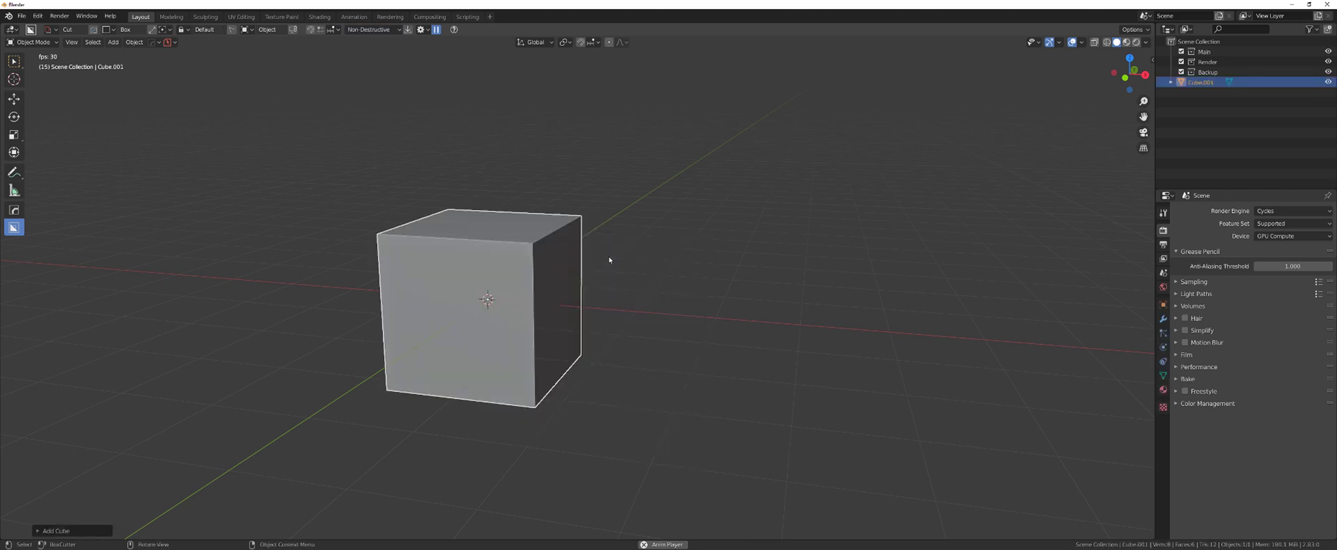
middle_drag(612, 260, 499, 204)
click(311, 30)
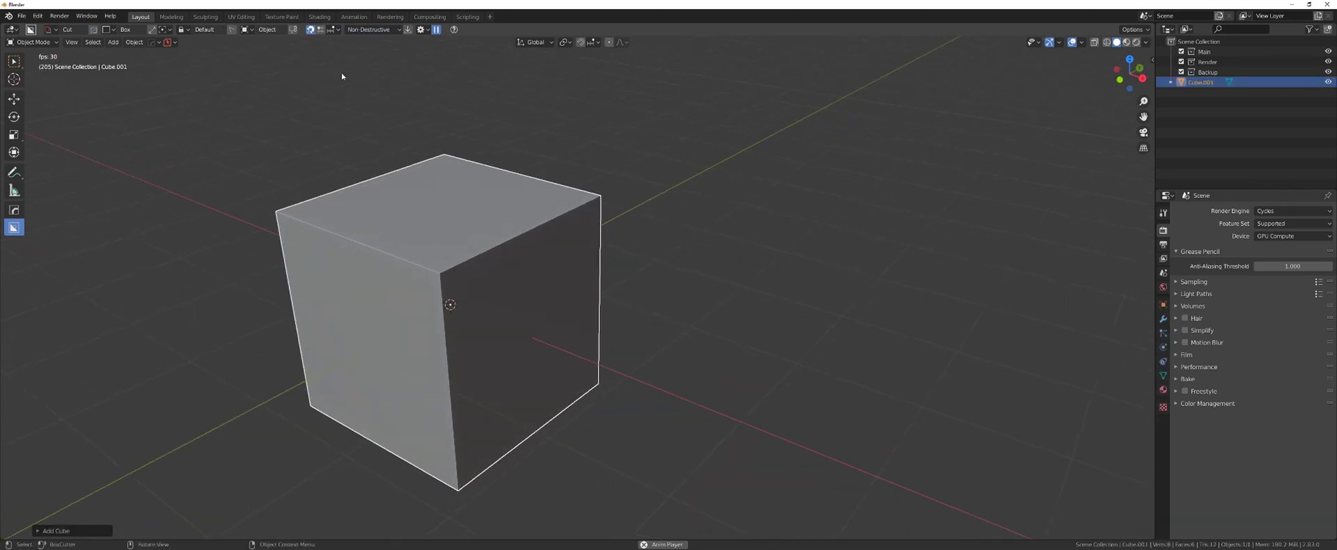
middle_drag(341, 73, 521, 243)
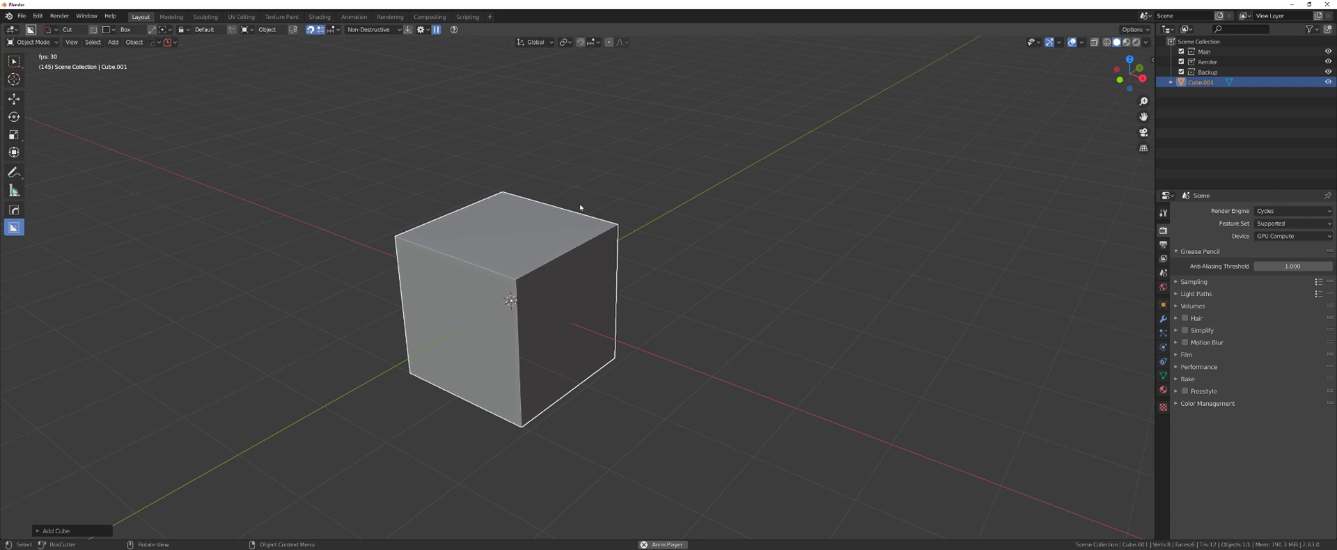
key(d)
mouse_move(529, 243)
mouse_down()
mouse_move(540, 261)
mouse_move(570, 253)
mouse_move(597, 343)
mouse_move(593, 385)
mouse_move(556, 301)
mouse_up()
right_click(540, 248)
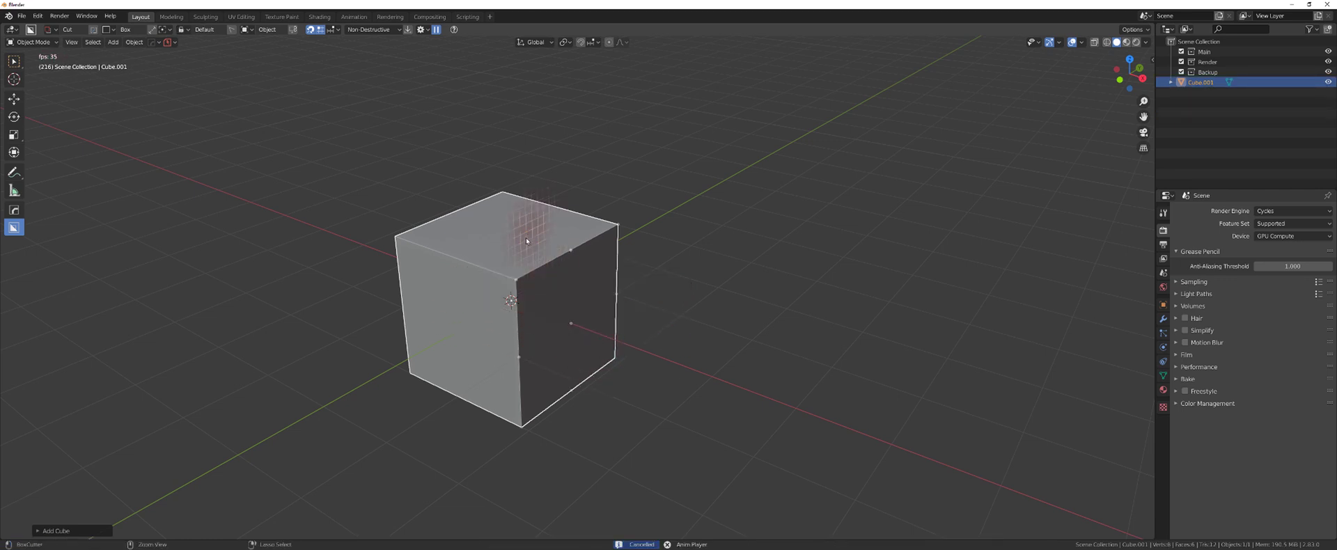
- Set BoxCutter's snap rotate angle to 10 and return the grid size to 0.1 m
click(337, 29)
click(320, 52)
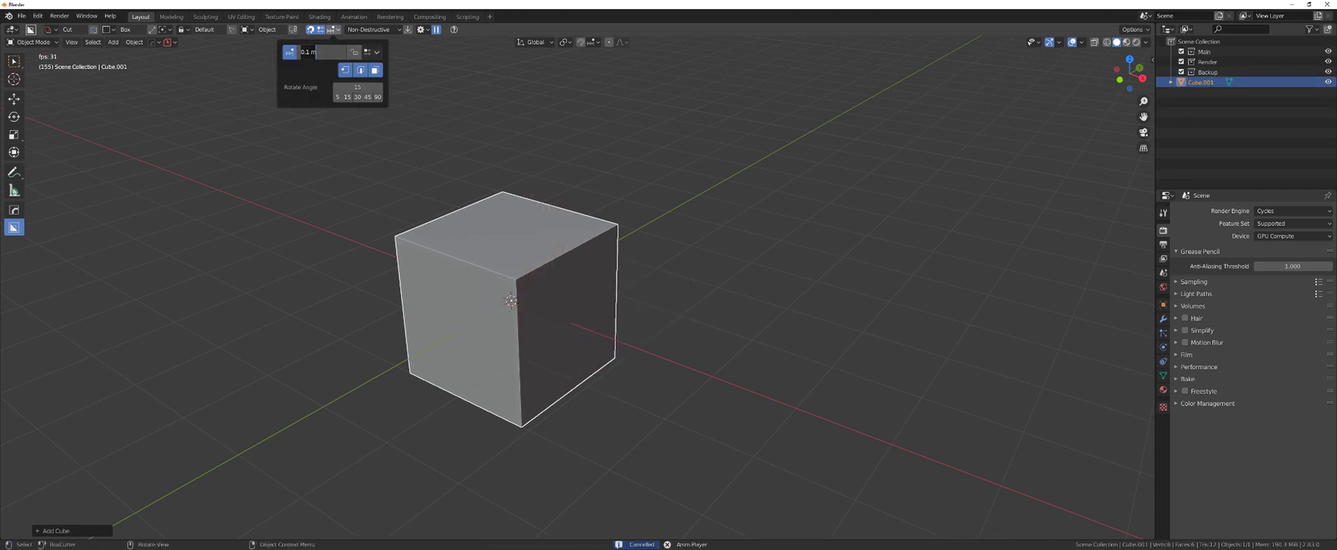
text(0.25)
key(Tab)
text(10)
key(Return)
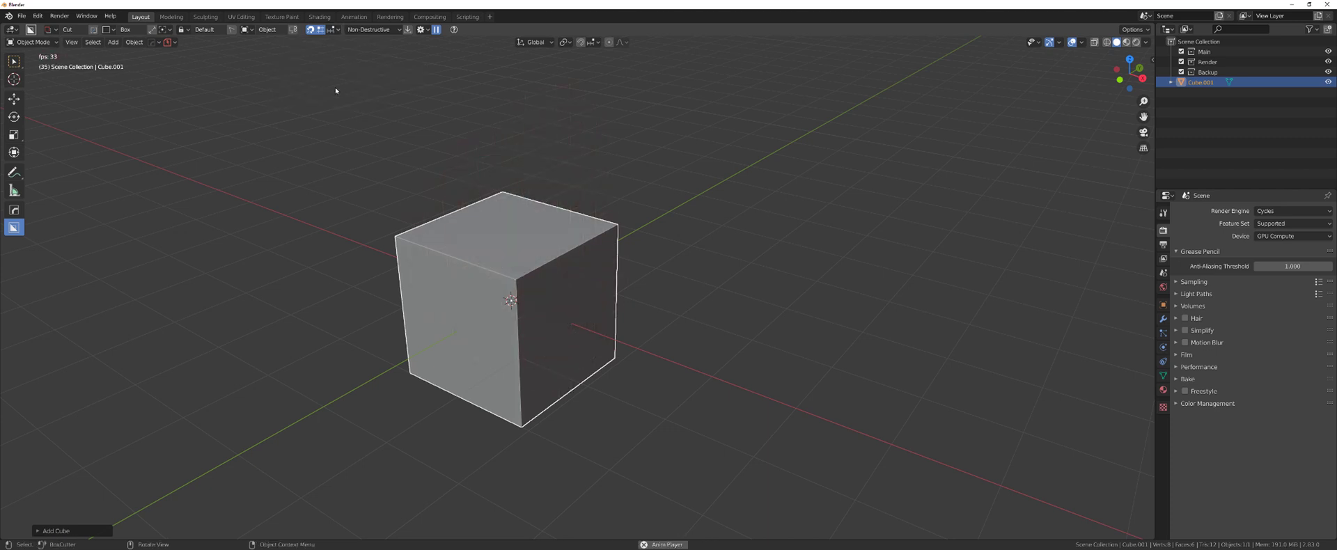
click(334, 29)
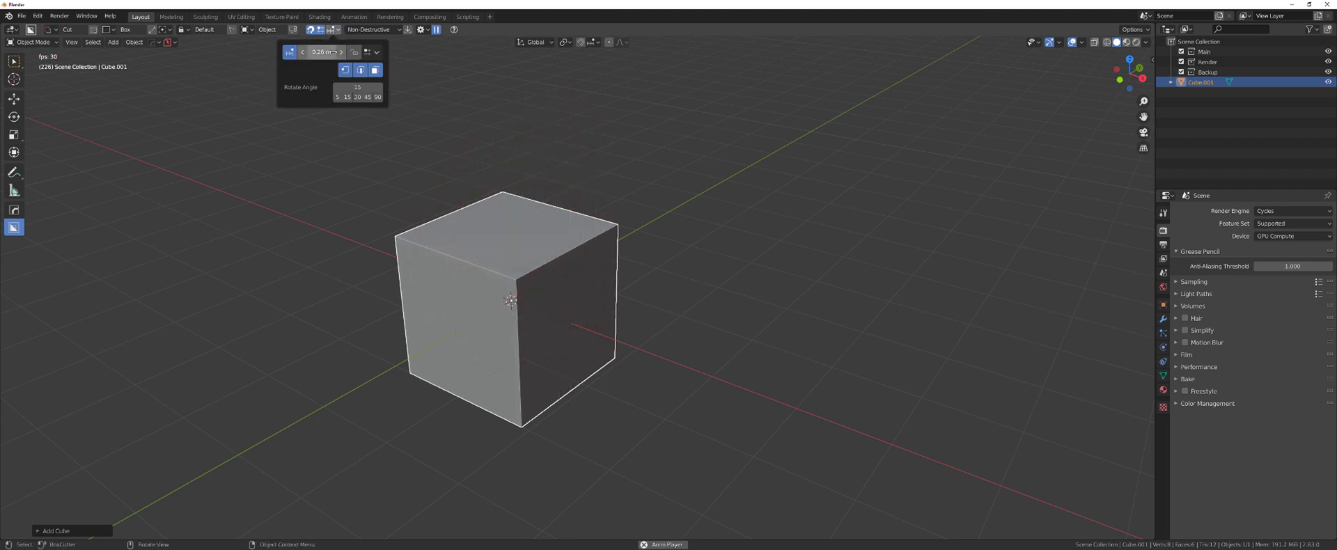
click(322, 52)
text(0.1)
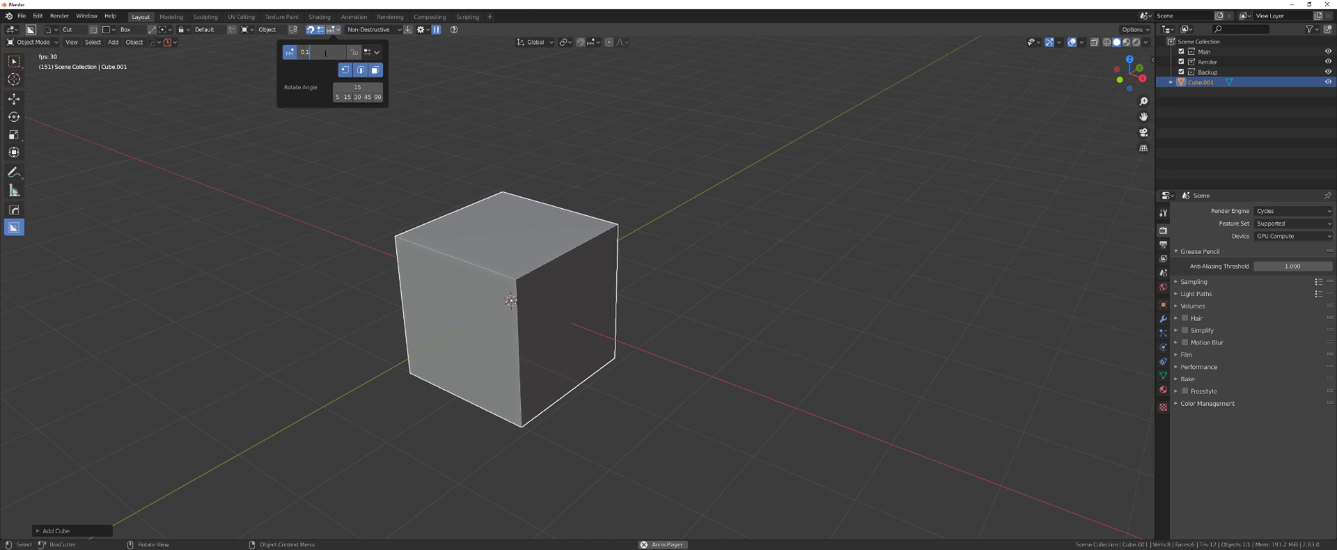
key(Return)
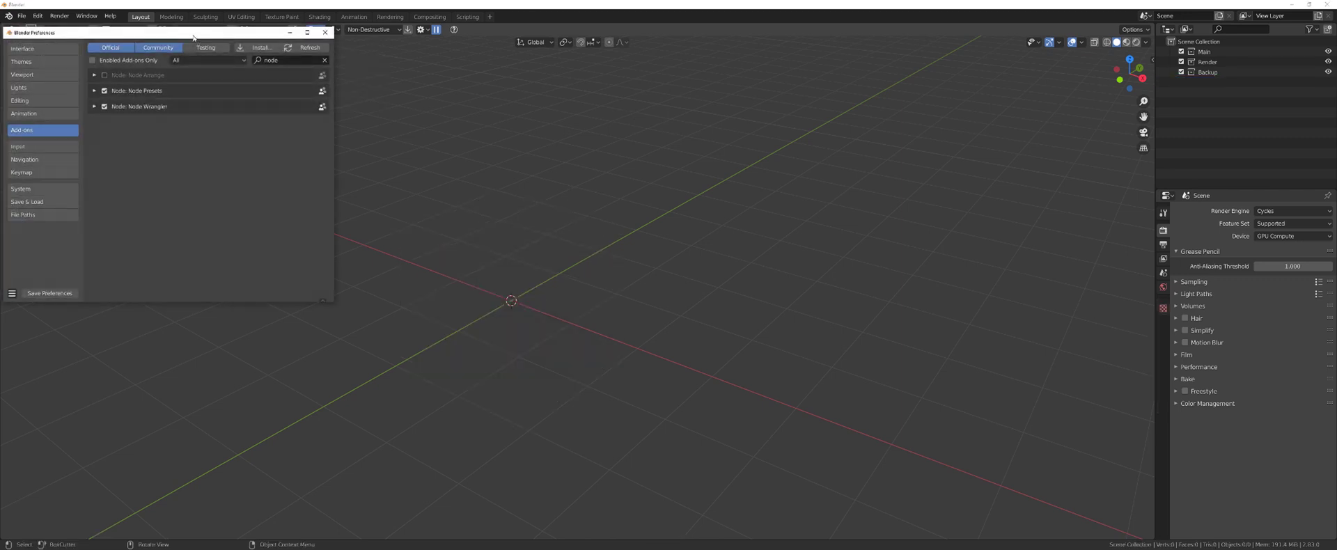
- Resize the Preferences window, search add-ons for 'dec', and expand DECALmachine's preferences
drag(192, 35, 565, 130)
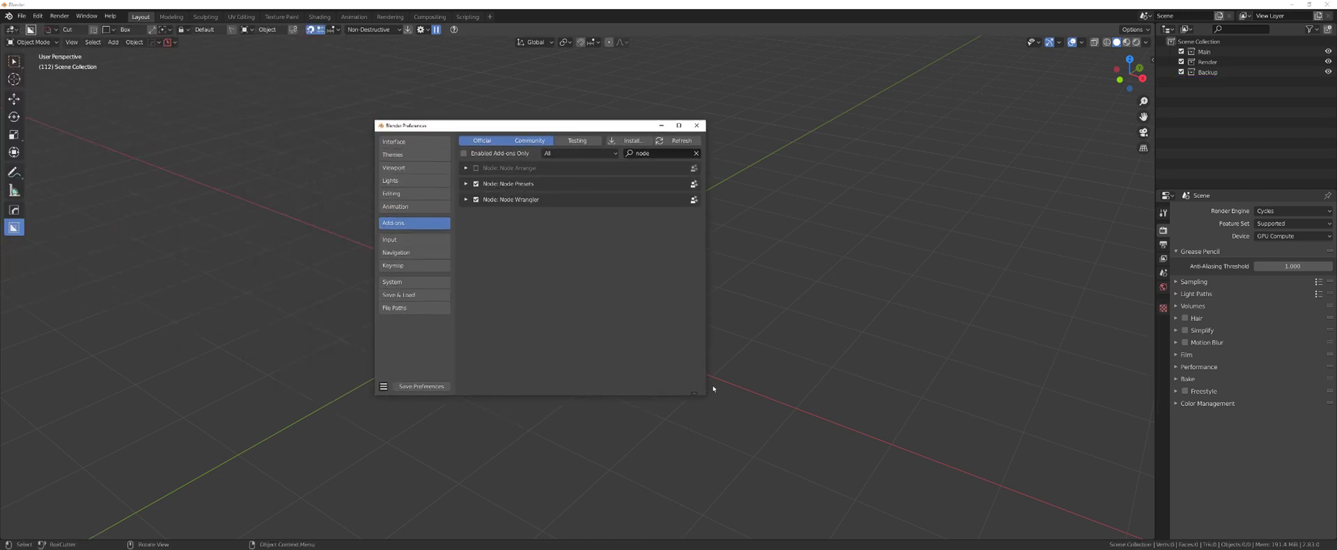
drag(707, 397, 874, 469)
drag(704, 125, 624, 107)
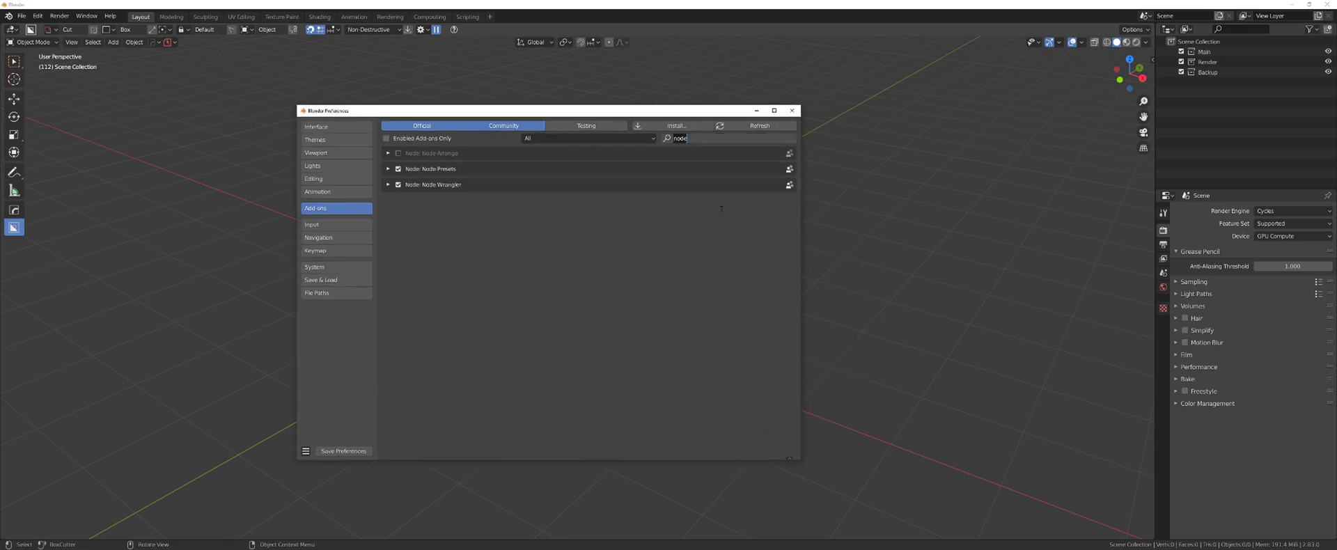
click(696, 138)
text(dec)
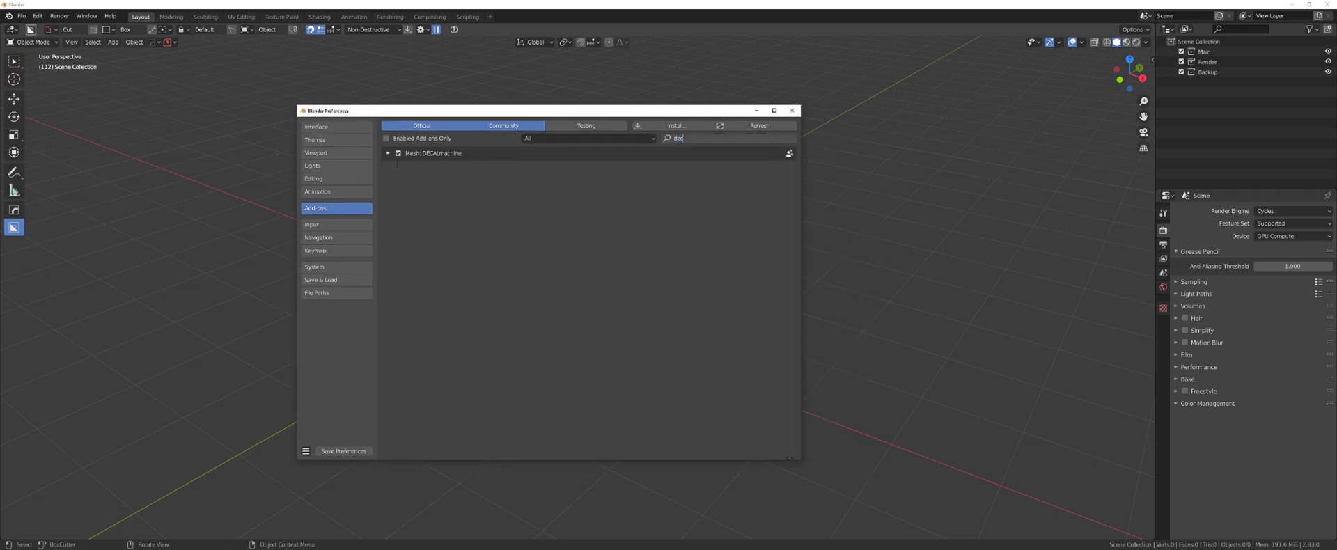
click(397, 164)
click(388, 152)
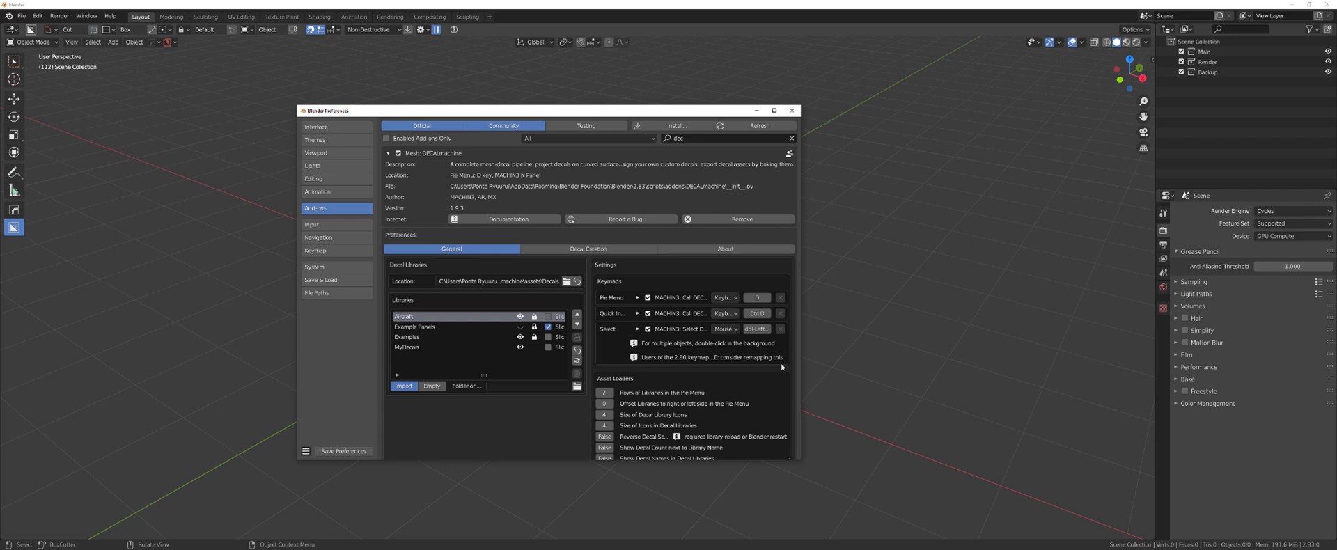
- Set pie menu library rows to 4, keep library icon size 4, and in-library icon size 6
drag(803, 461, 986, 523)
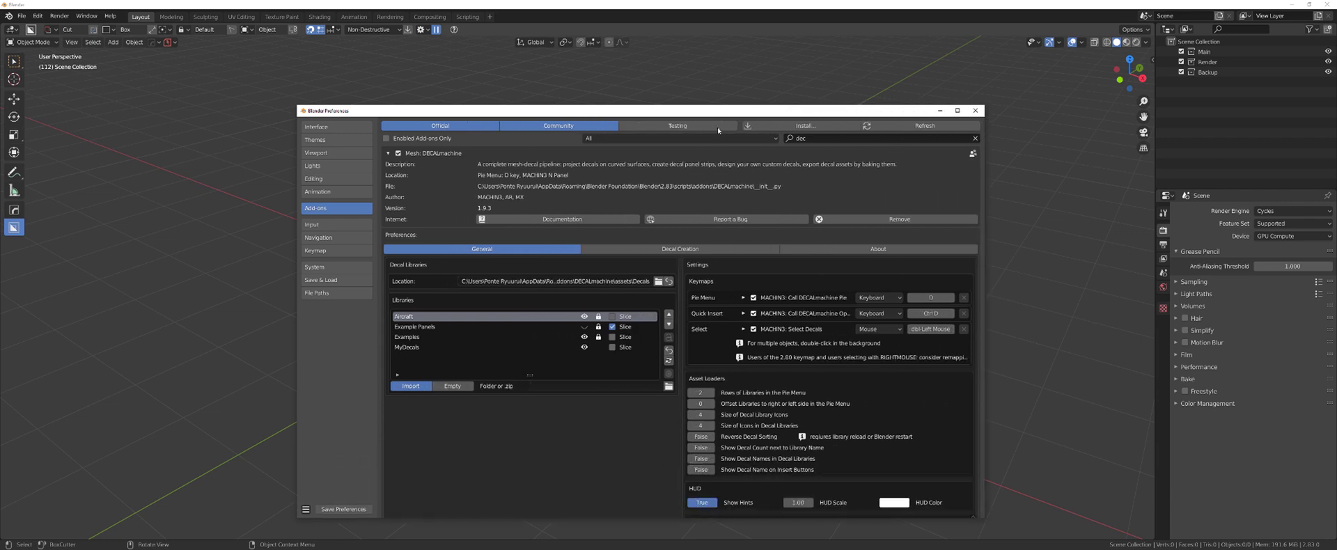
drag(717, 110, 640, 83)
double_click(636, 365)
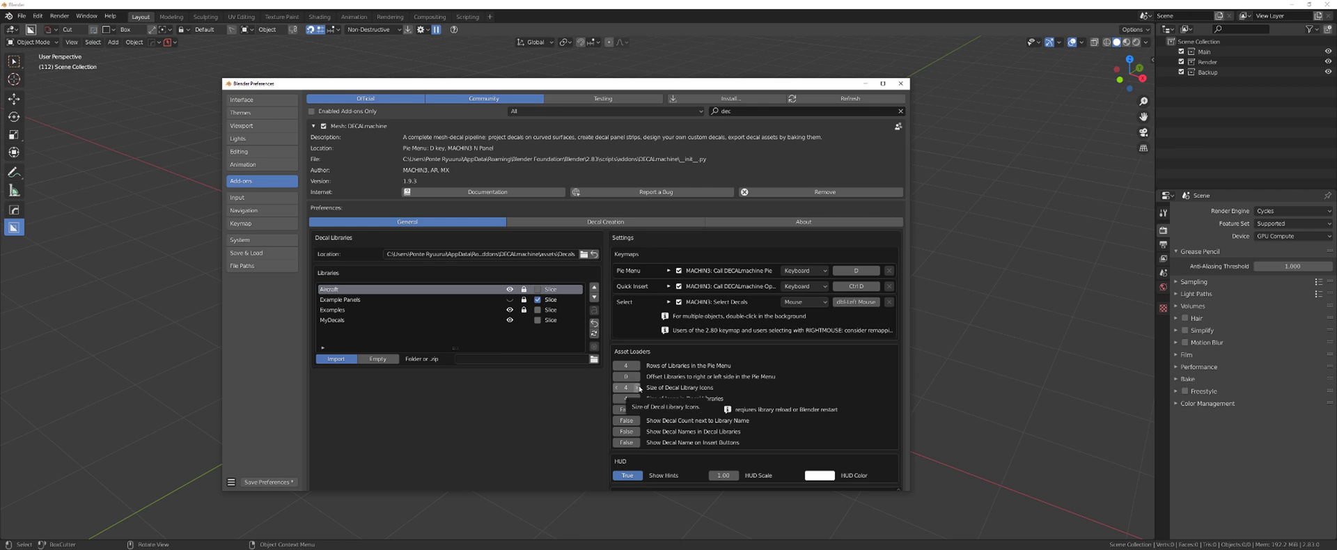
double_click(636, 388)
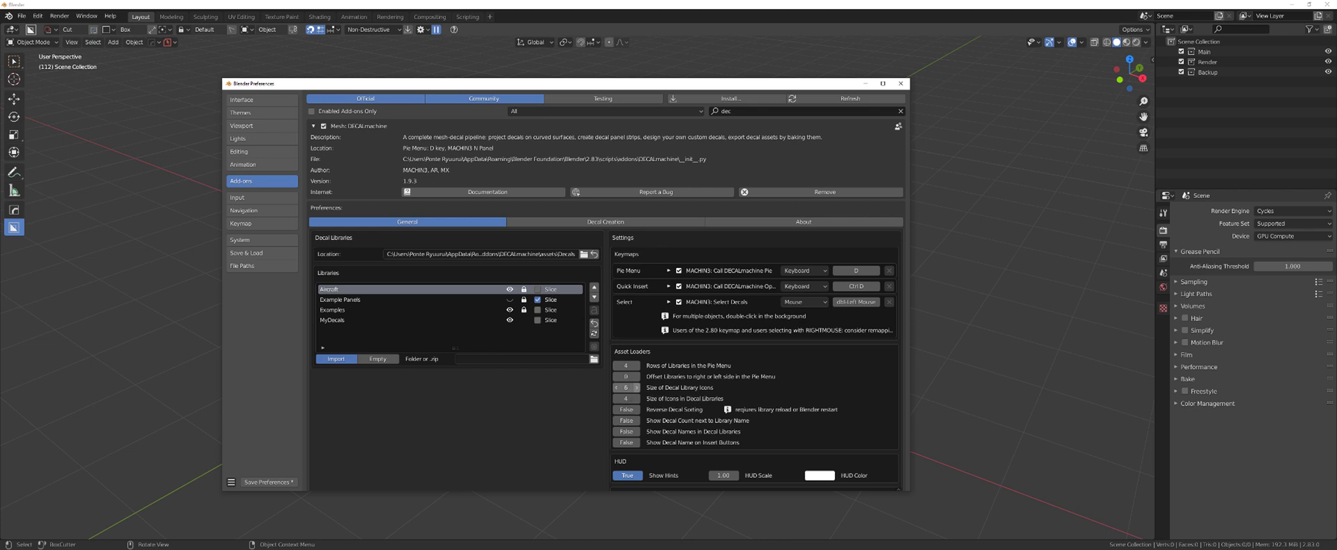
double_click(617, 388)
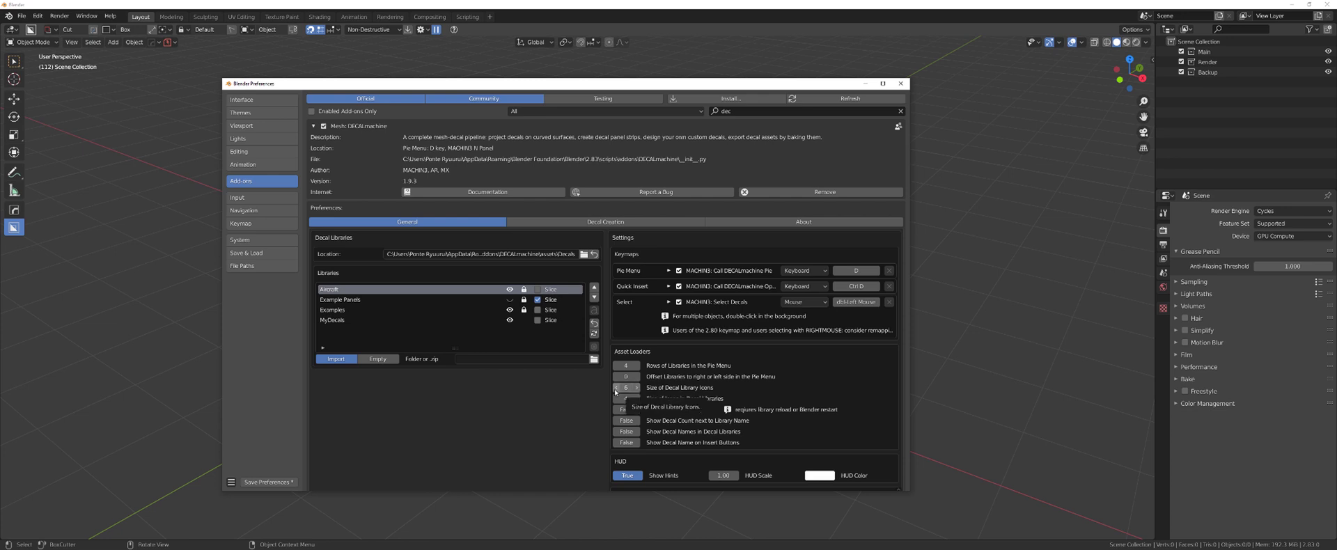
double_click(636, 398)
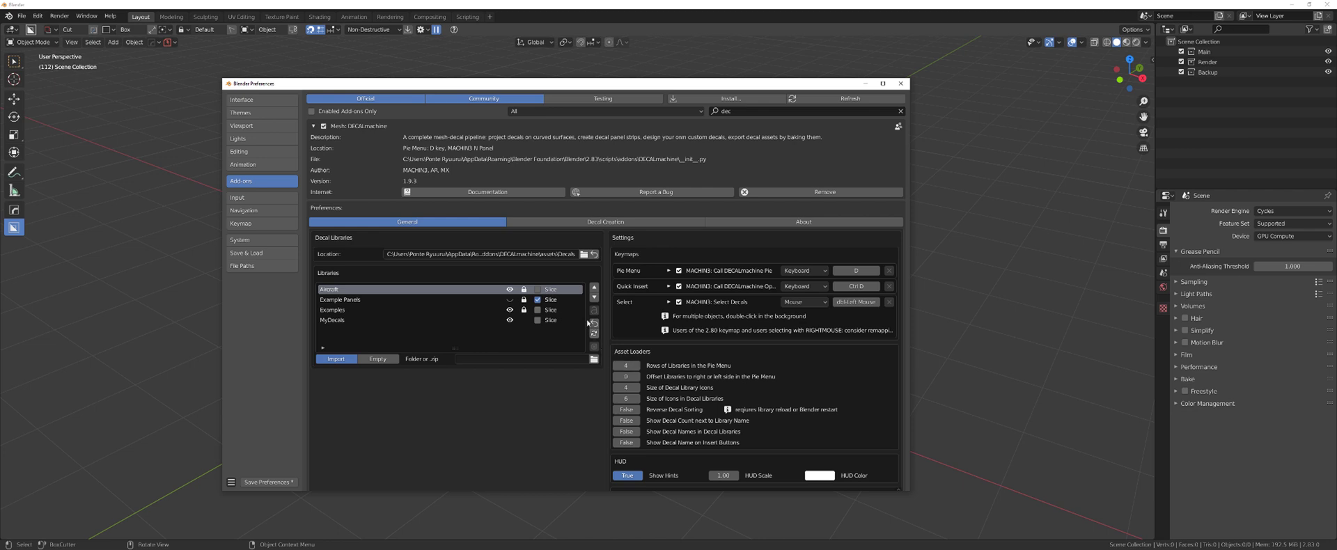
- In DECALmachine's Decal Creation settings, enter your own e-mail as the Decal Creator
click(595, 223)
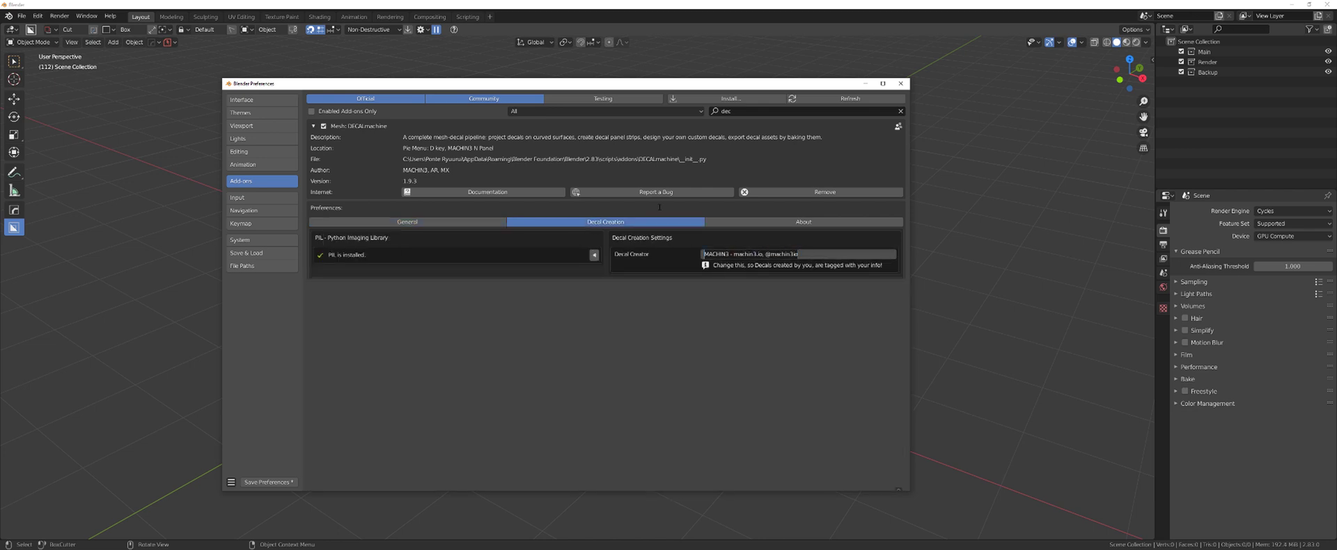
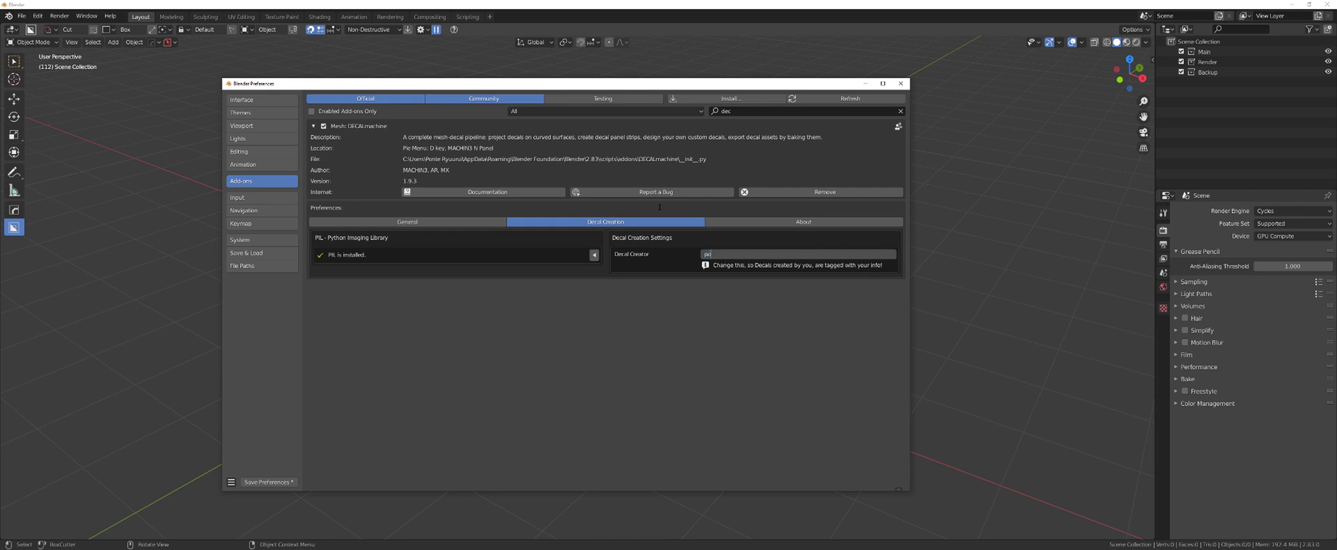
key(Return)
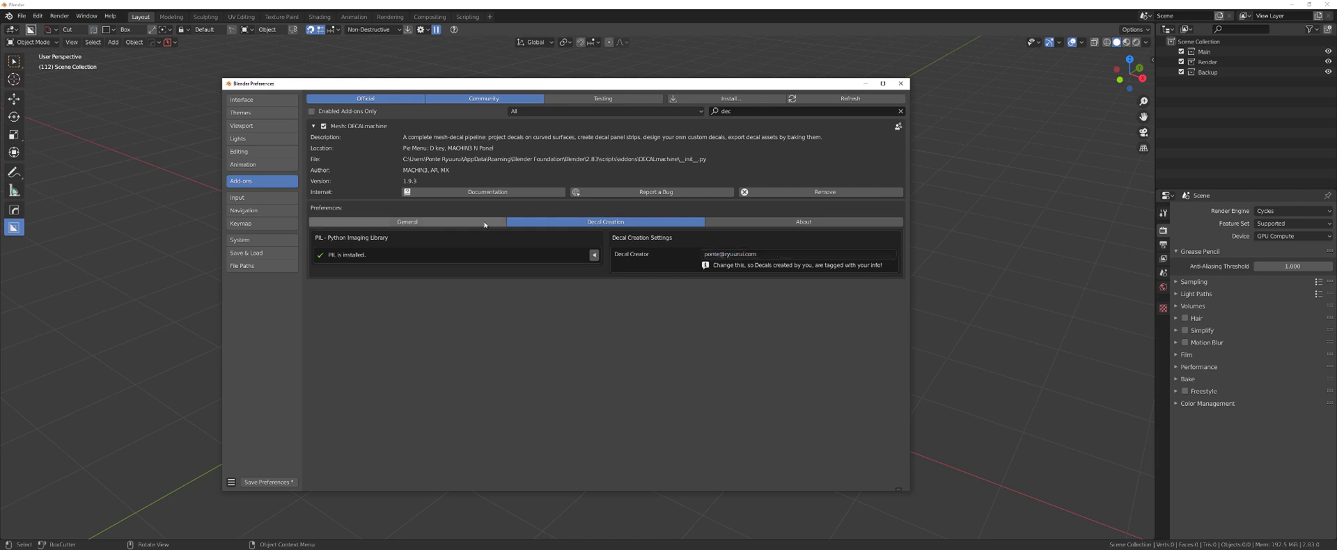
- Point DECALmachine's decal library location to Desktop\Blender\Blender addons\Decals
click(503, 222)
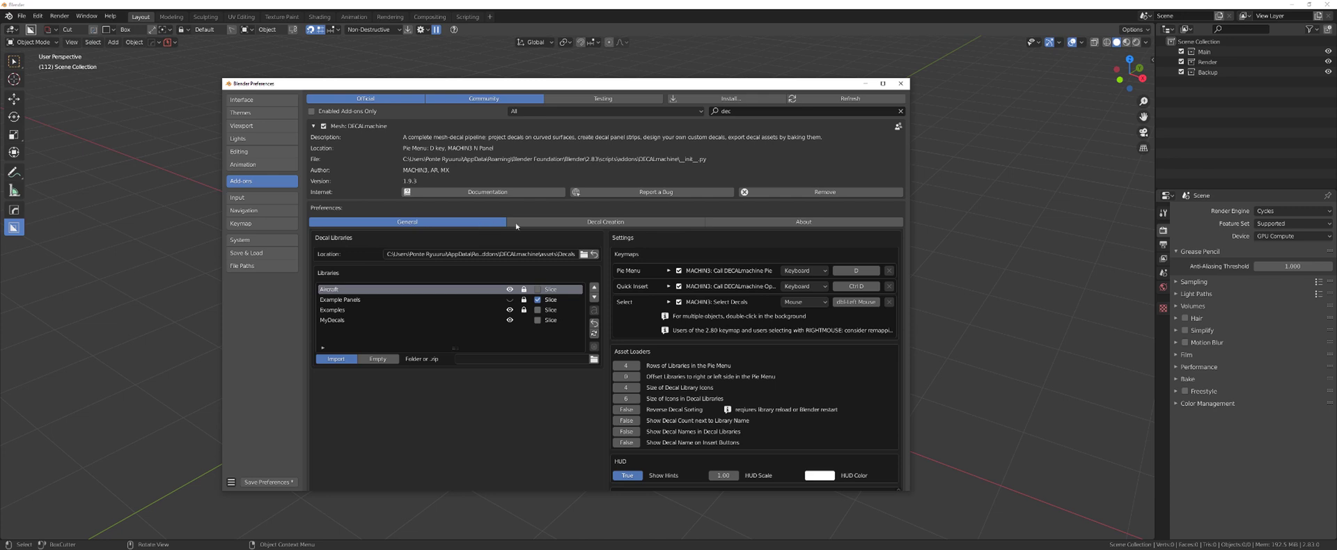
click(583, 255)
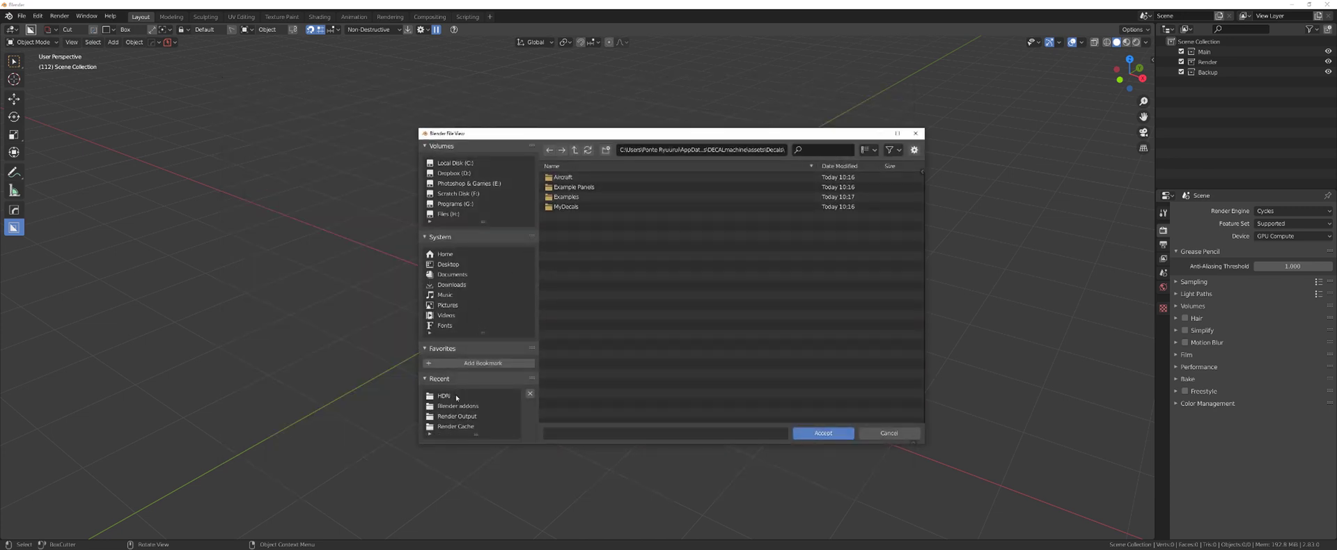
click(454, 265)
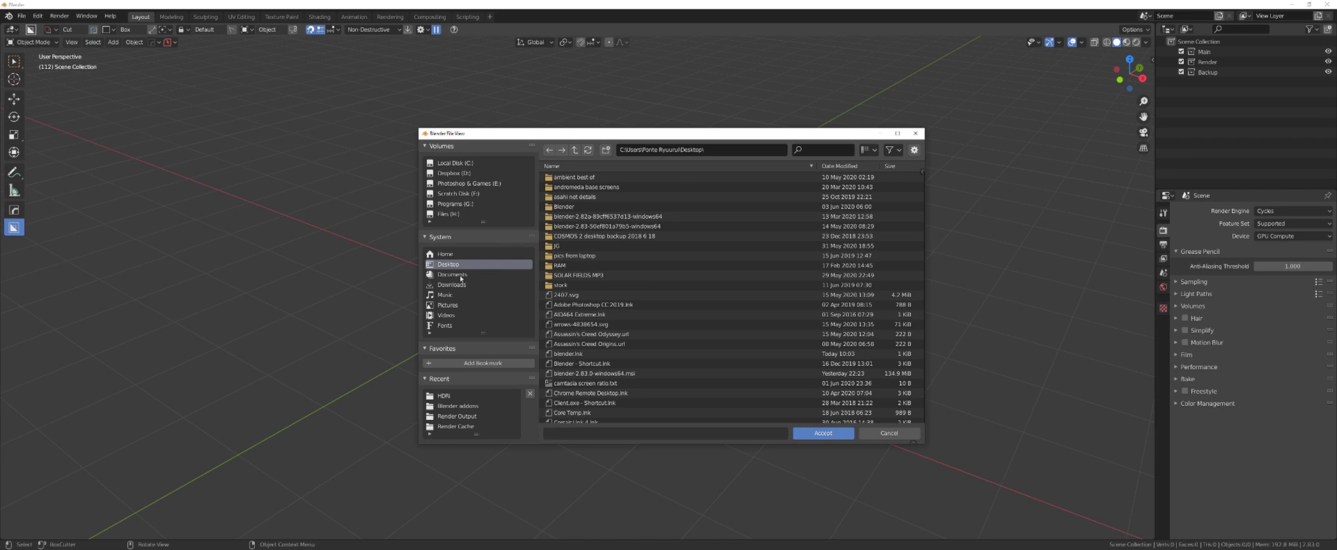
click(582, 207)
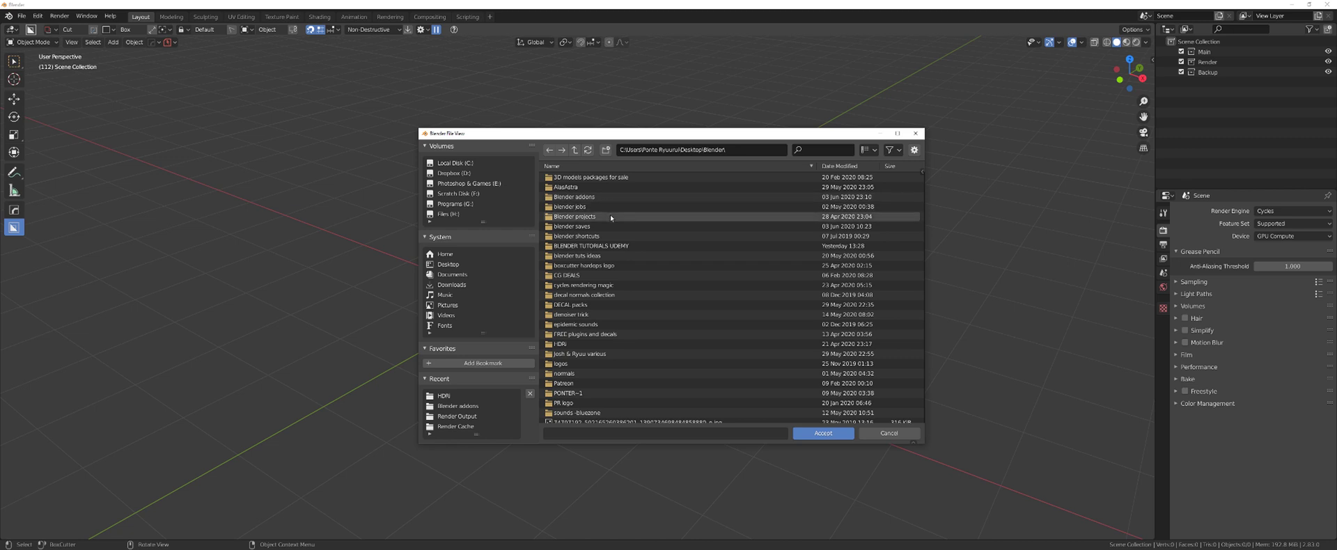
click(602, 198)
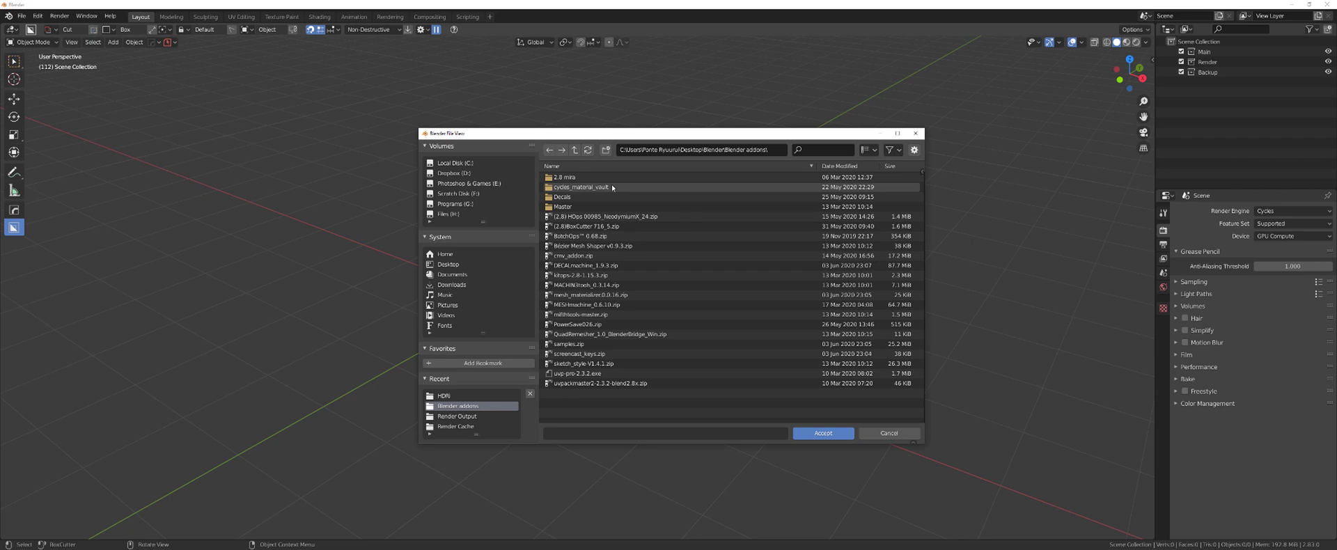
double_click(600, 195)
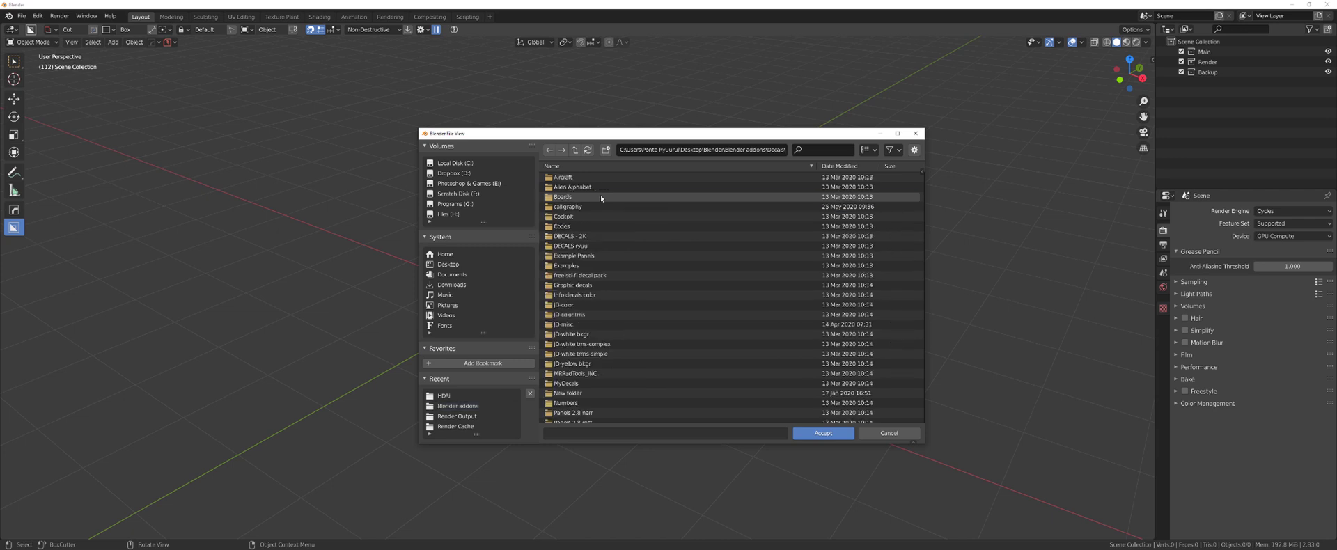
click(811, 433)
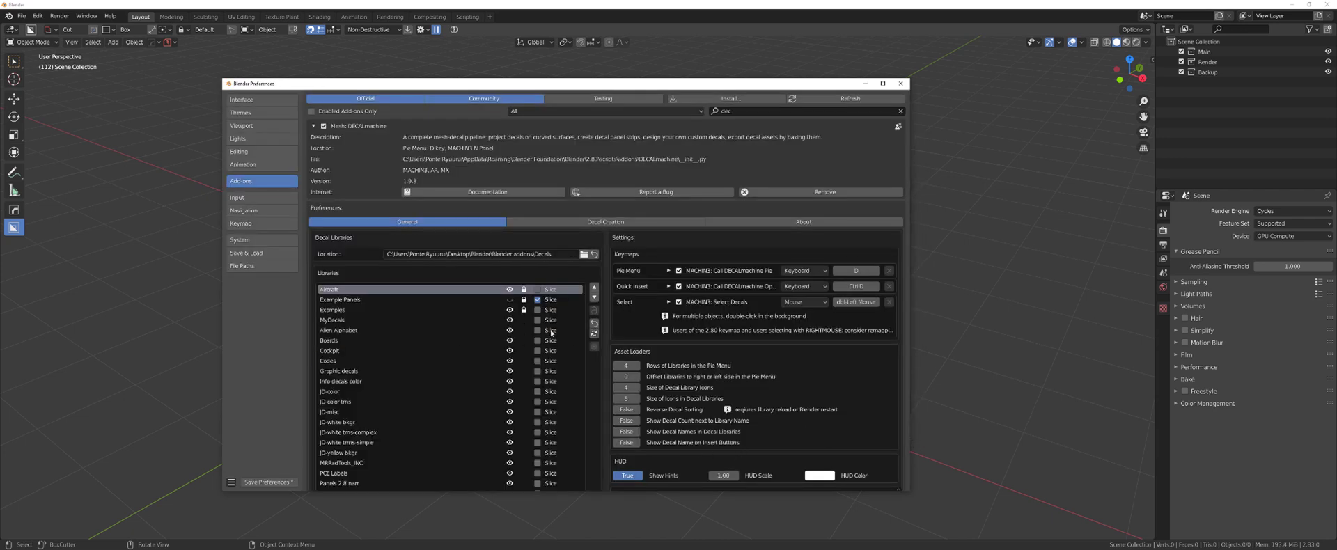
- Search add-ons for 'kit' and show KIT OPS's File Paths settings
click(752, 110)
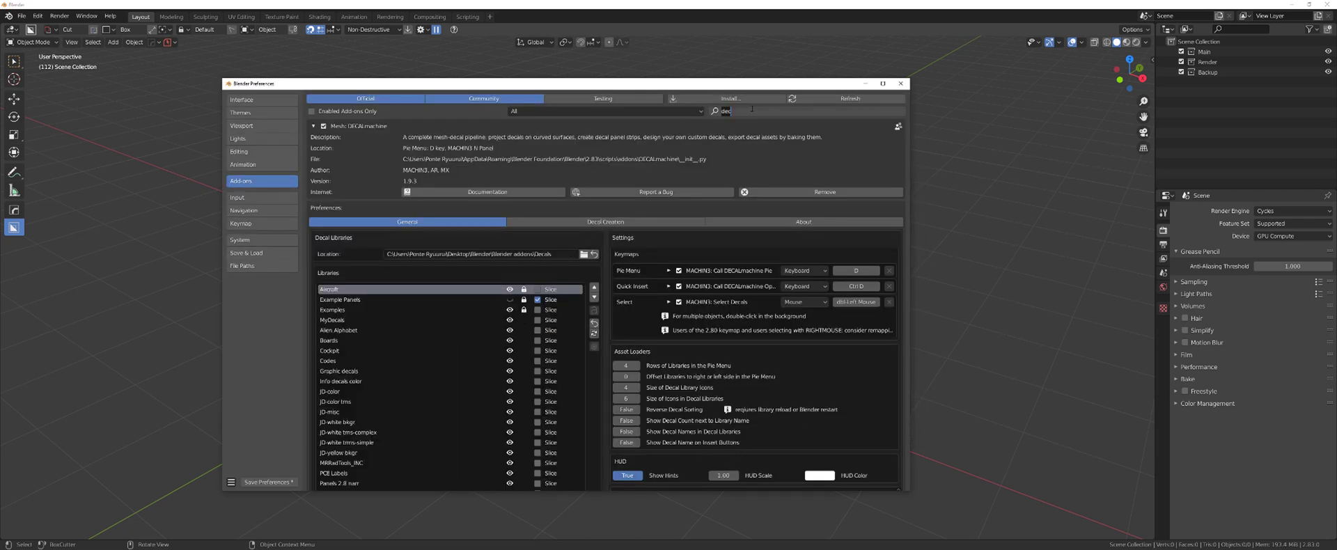
text(kit)
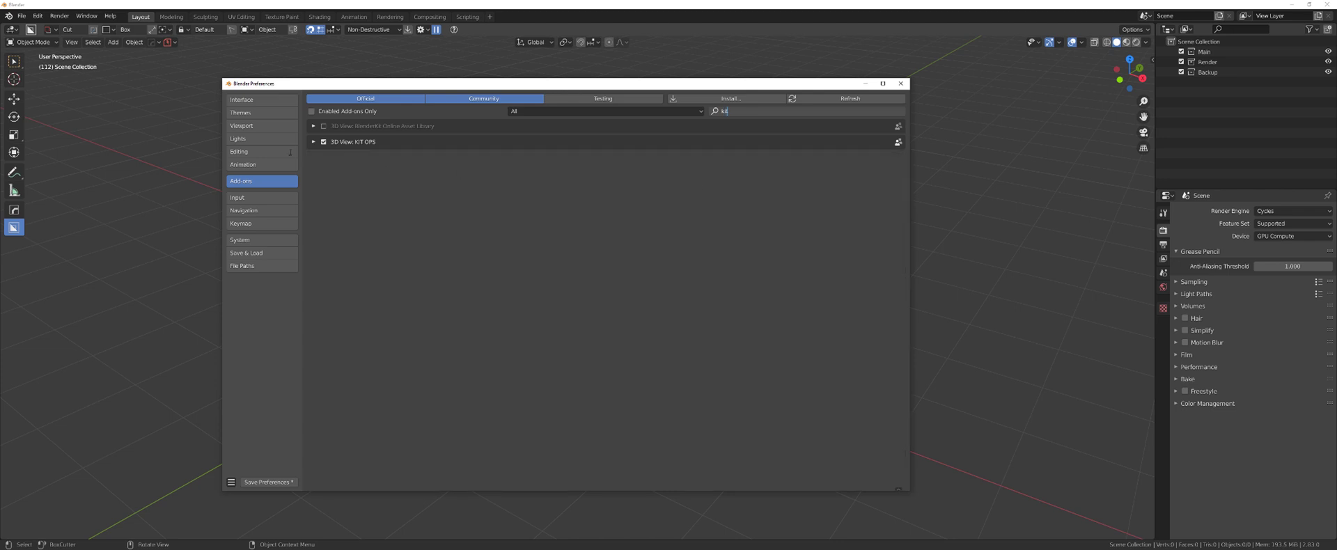
key(Return)
click(313, 141)
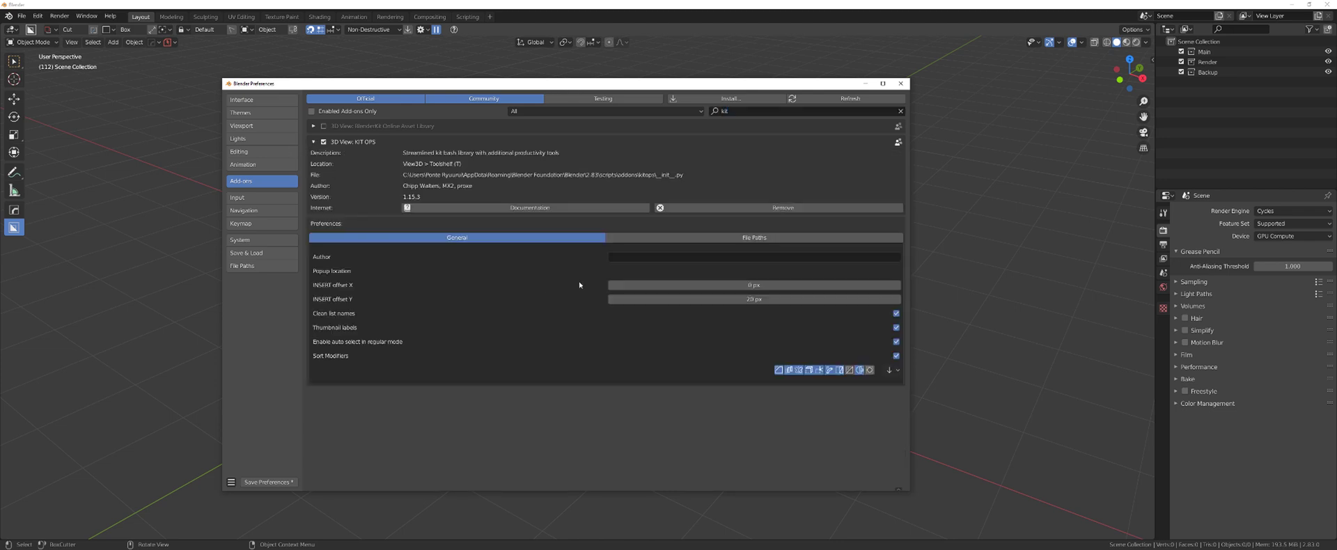
click(692, 237)
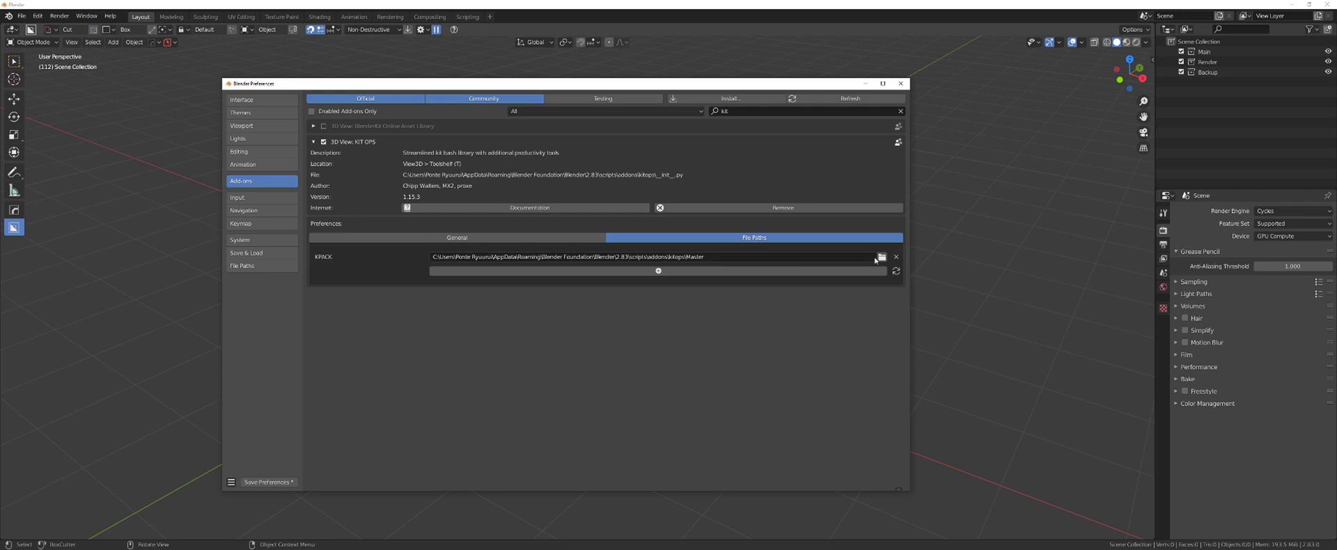
- Set the KIT OPS KPACK path to Desktop\Blender\Blender addons\Master
click(873, 256)
click(881, 257)
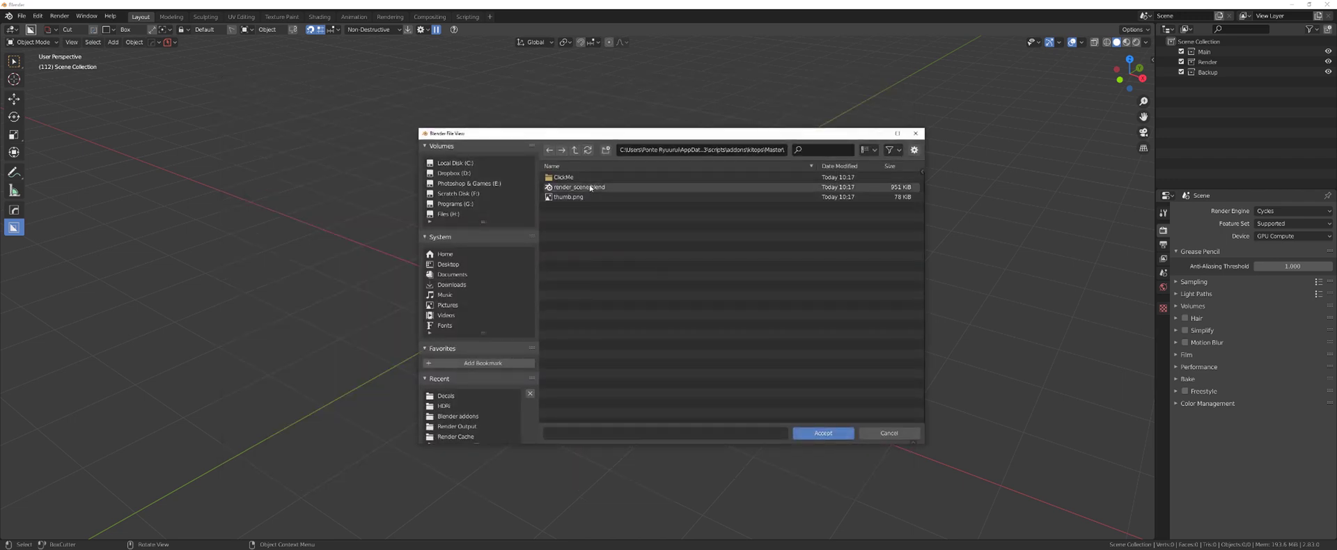
click(448, 264)
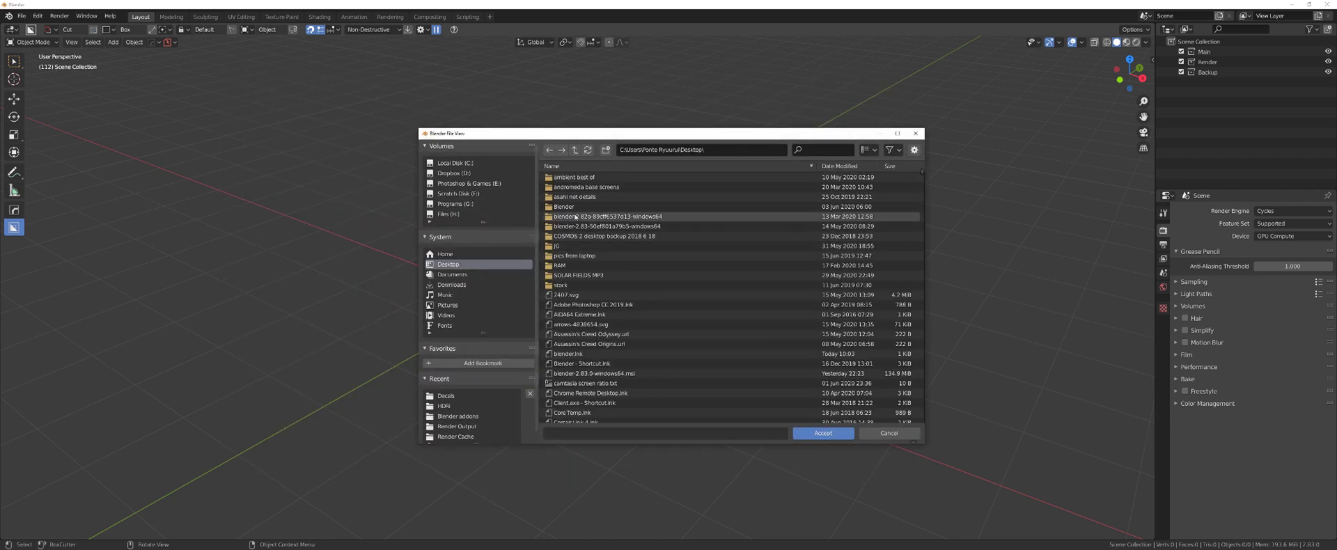
click(575, 216)
double_click(567, 206)
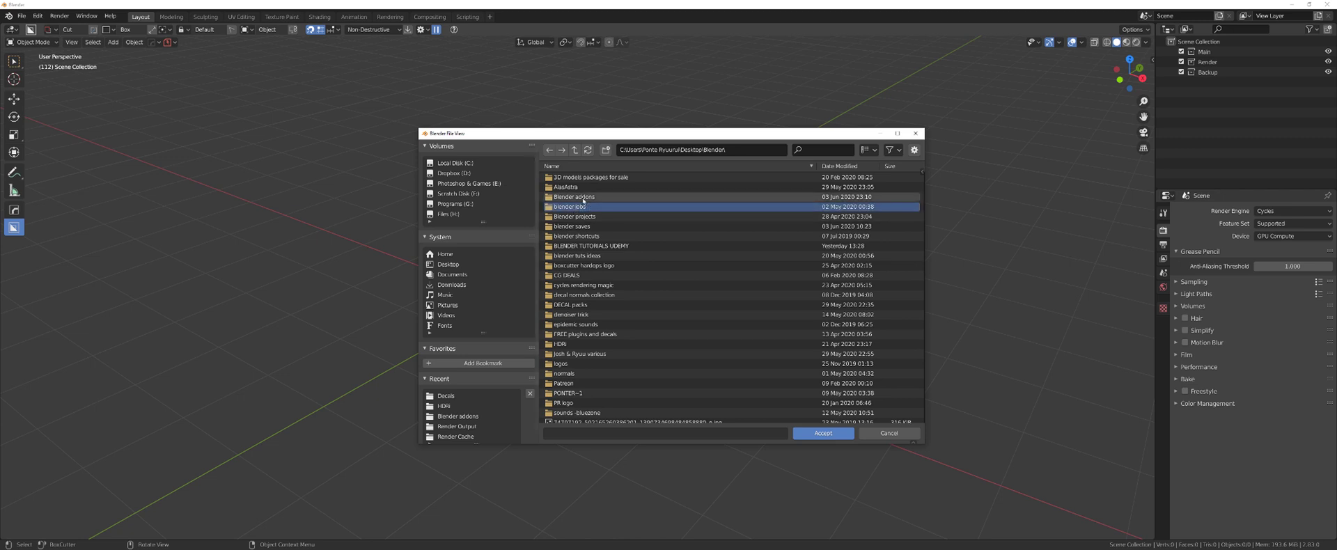
double_click(583, 203)
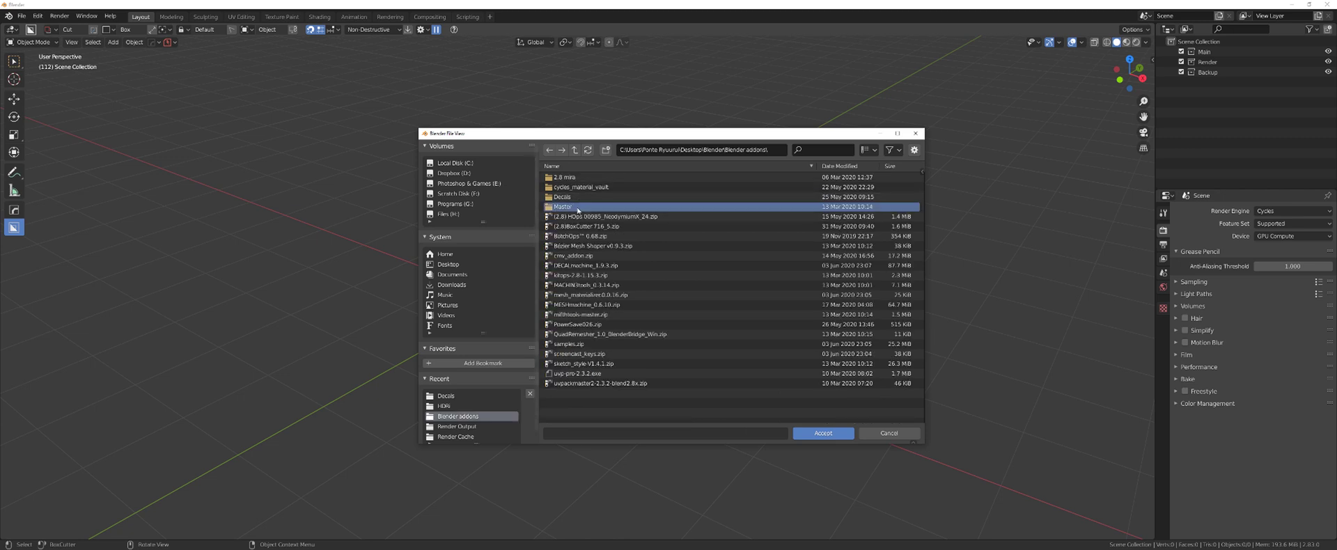
double_click(581, 207)
click(823, 433)
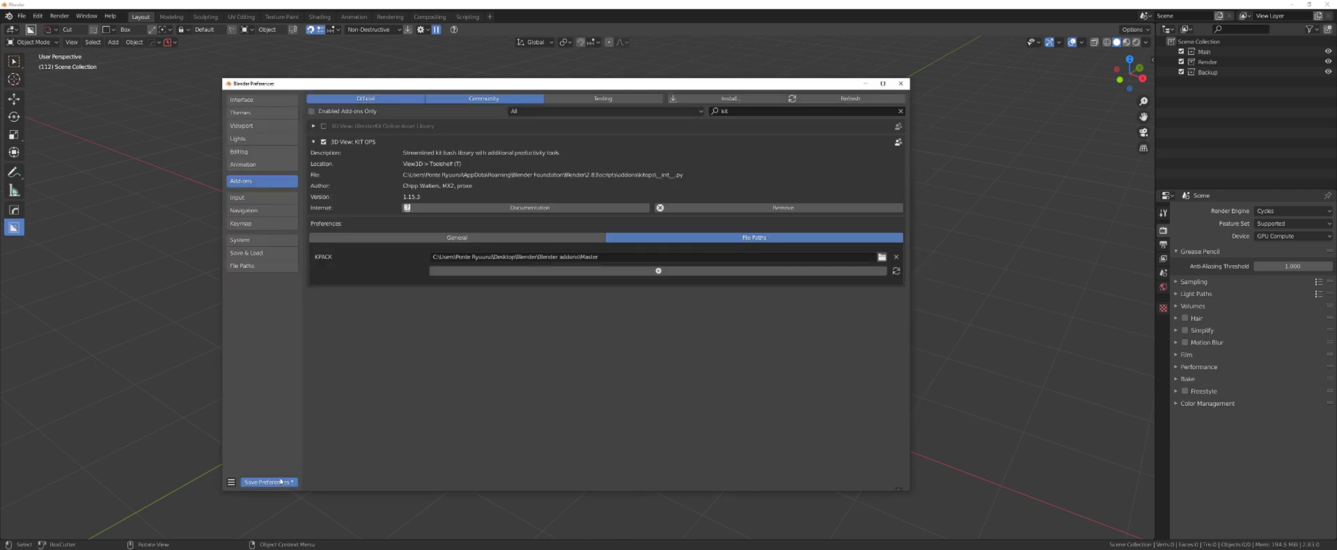
- Close Preferences, switch to Select Box with W, and preview then dismiss the DECALmachine pie menu
click(900, 83)
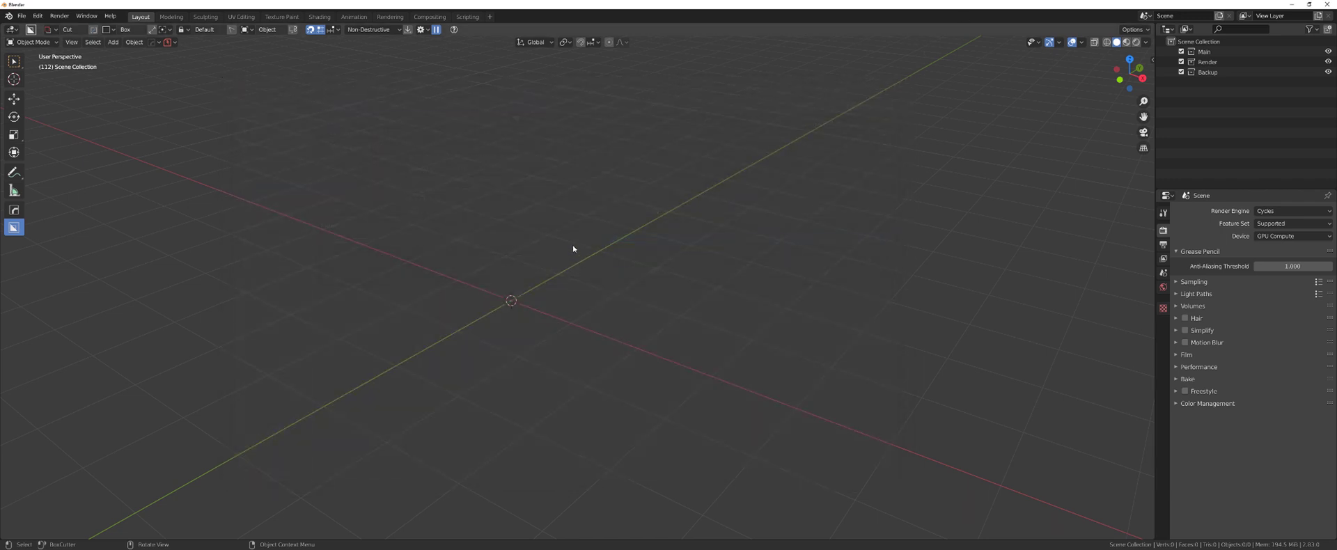
key(w)
key(d)
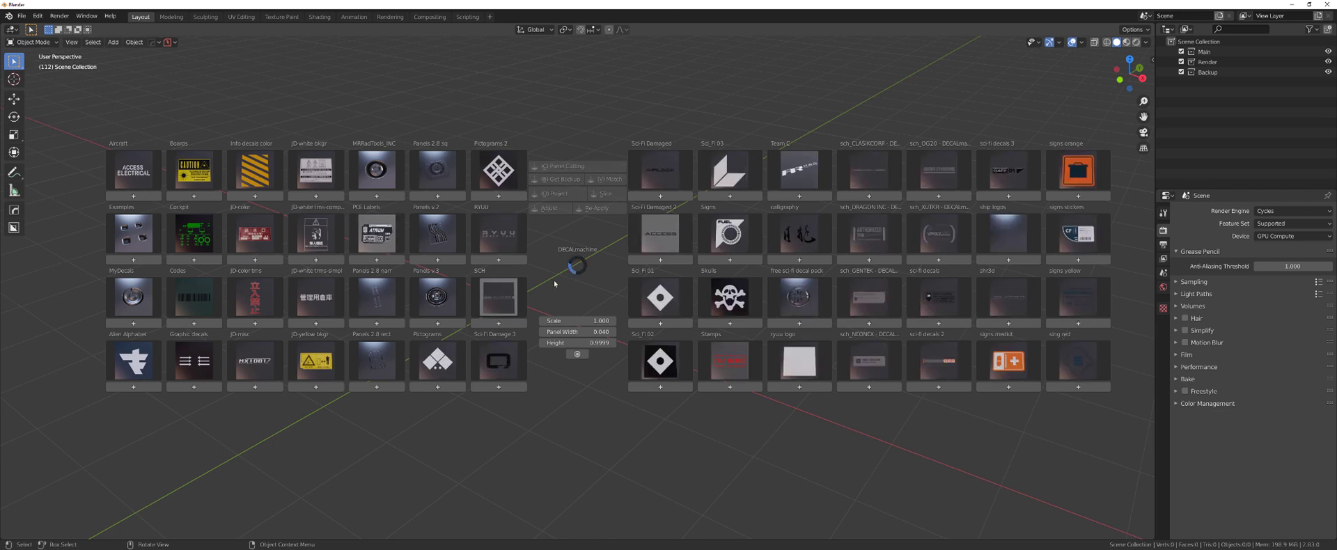
key(Escape)
click(175, 42)
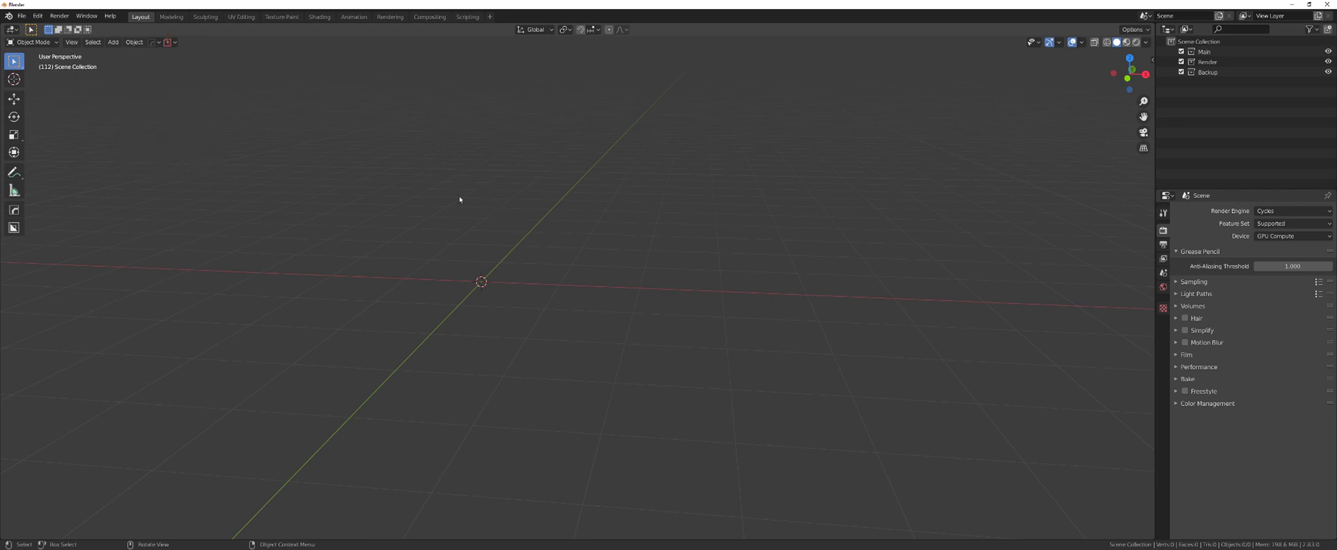
- Switch the render engine to Eevee and narrow the properties area slightly
click(1283, 211)
click(1283, 223)
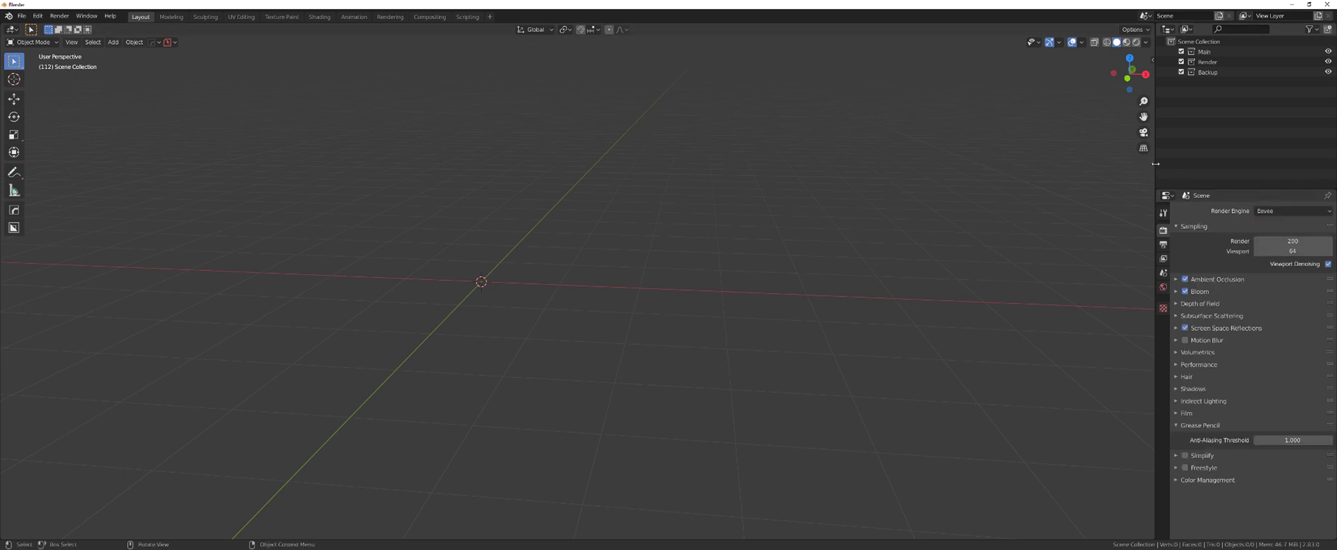
drag(1154, 163, 1168, 163)
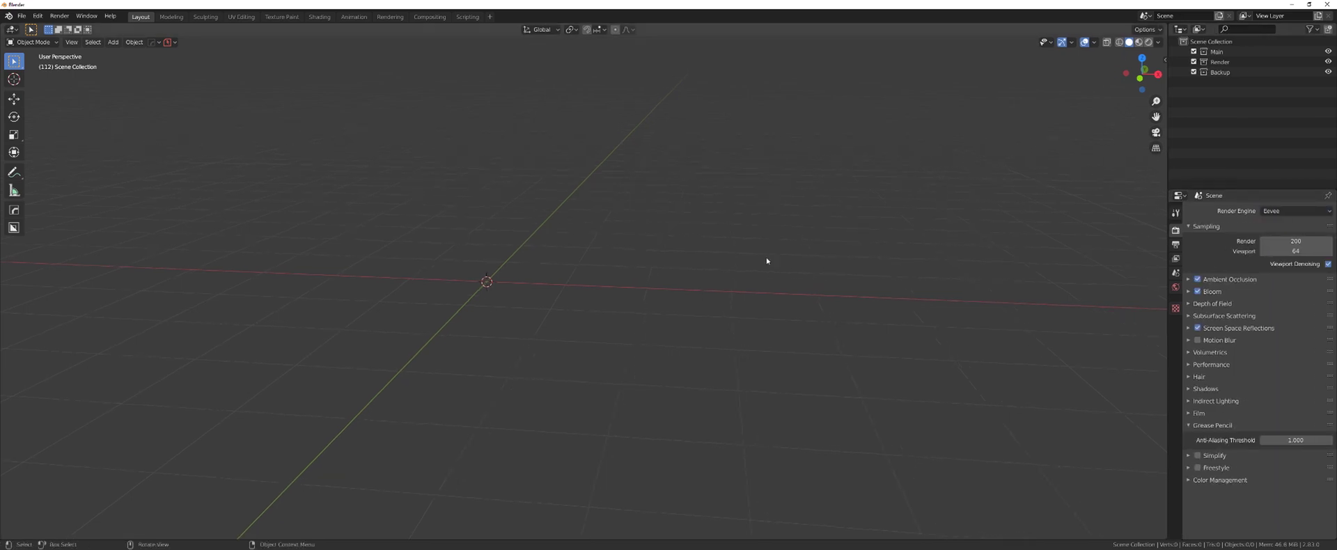
middle_drag(767, 260, 692, 250)
- Use File > Defaults > Save Startup File to store this setup as Blender's default
click(21, 16)
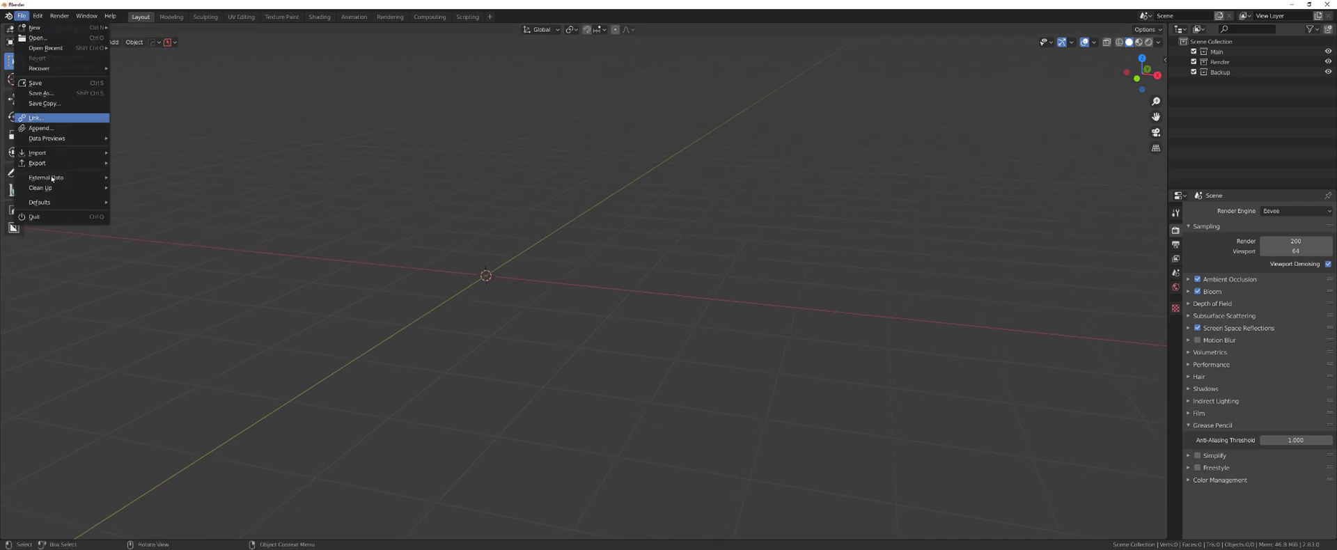
mouse_move(60, 204)
click(143, 202)
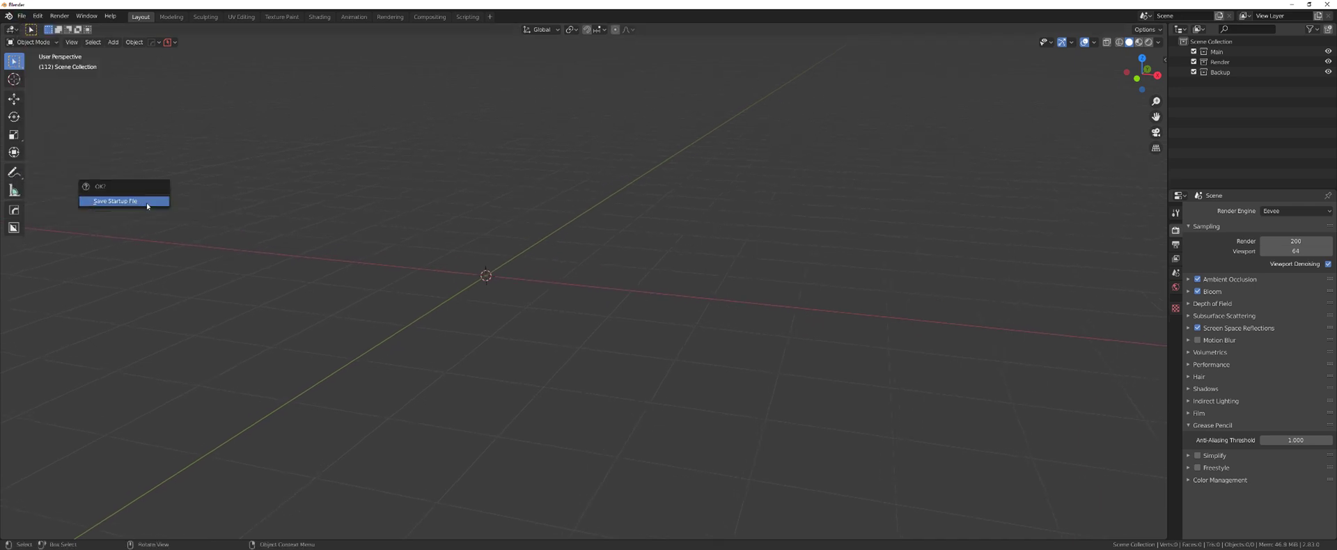
click(146, 202)
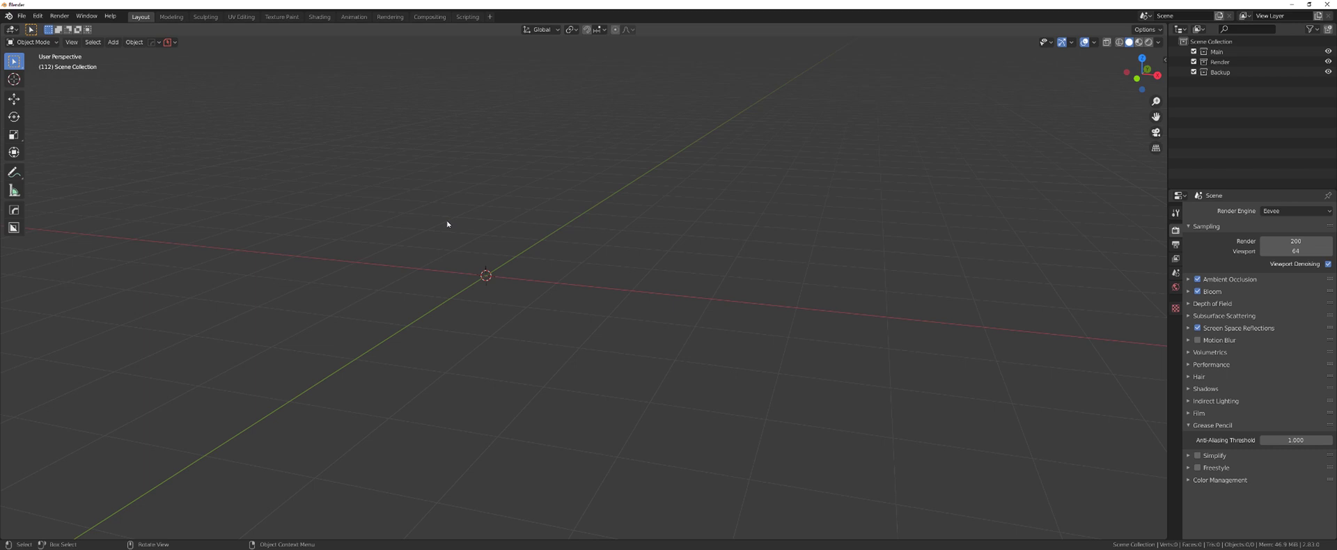